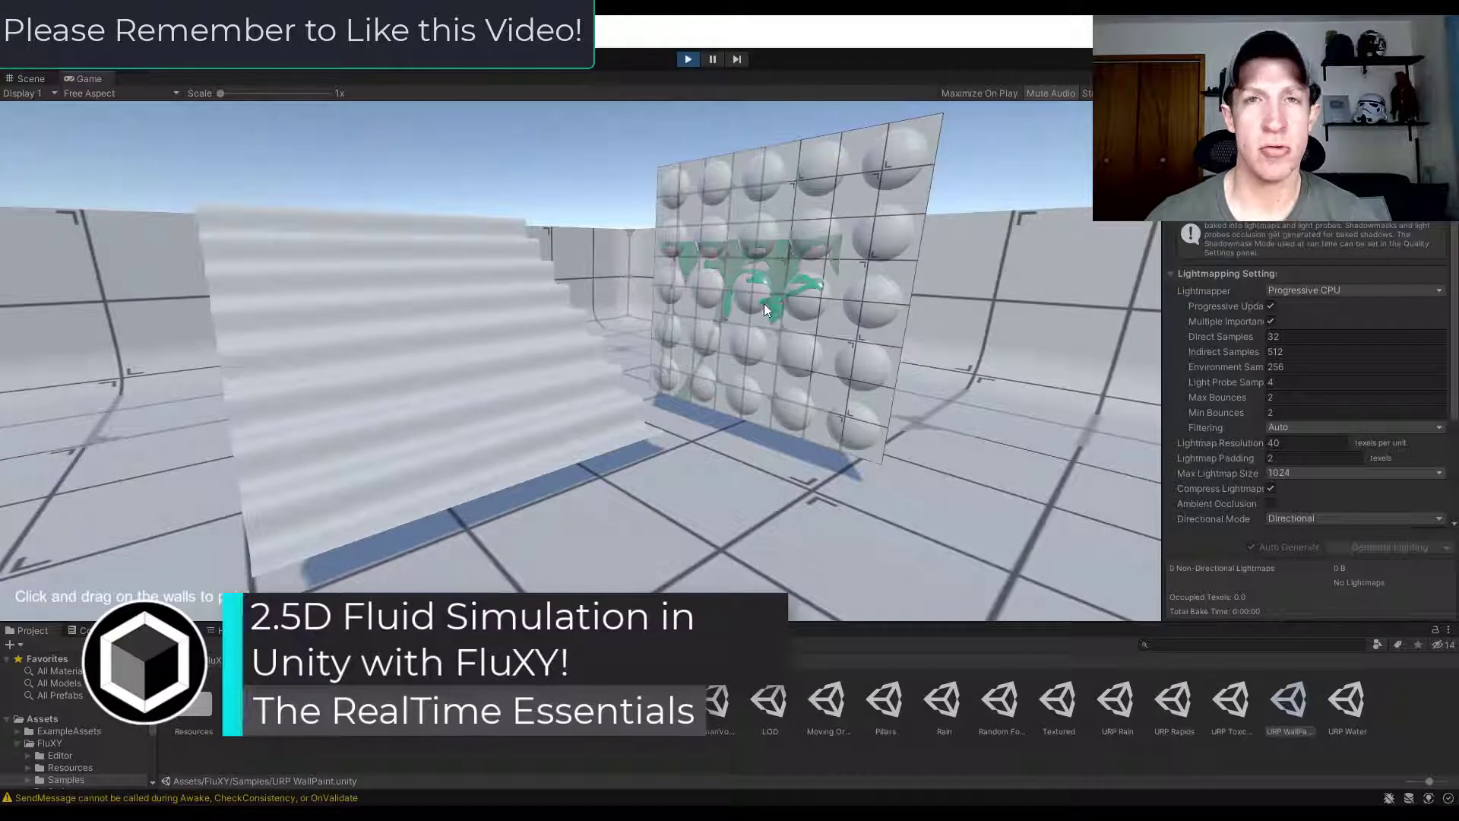
mouse_move(228, 247)
left_mouse_down()
mouse_move(297, 248)
mouse_move(384, 279)
mouse_move(362, 311)
mouse_move(501, 332)
mouse_move(449, 408)
mouse_move(358, 401)
mouse_move(385, 458)
mouse_move(535, 395)
left_mouse_up()
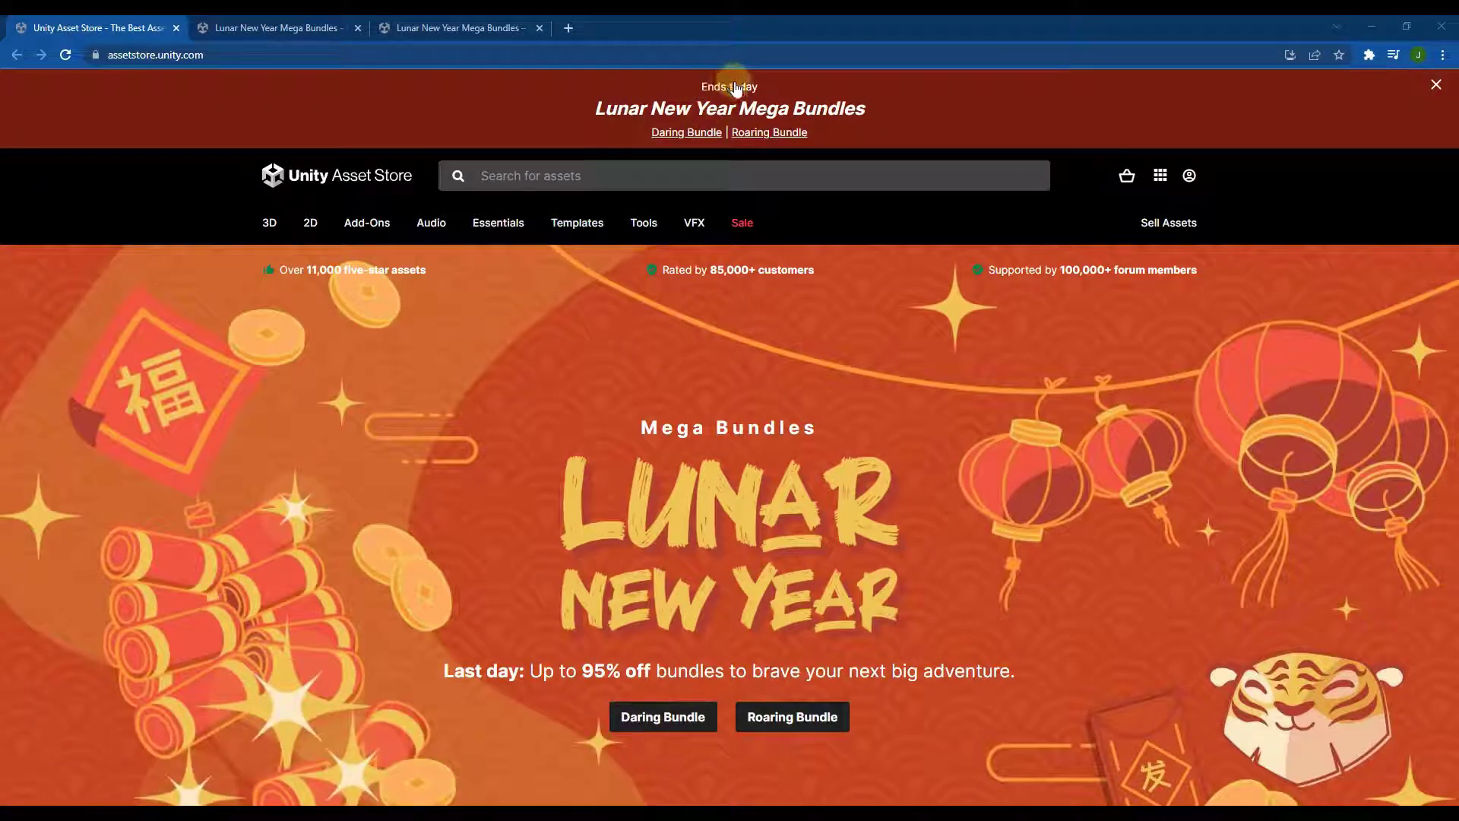
Step: Examine the Lunar New Year offers on the Unity Asset Store and the assets in each Daring Mega Bundle price tier
scroll(403, 390, "down", 4)
scroll(364, 385, "up", 4)
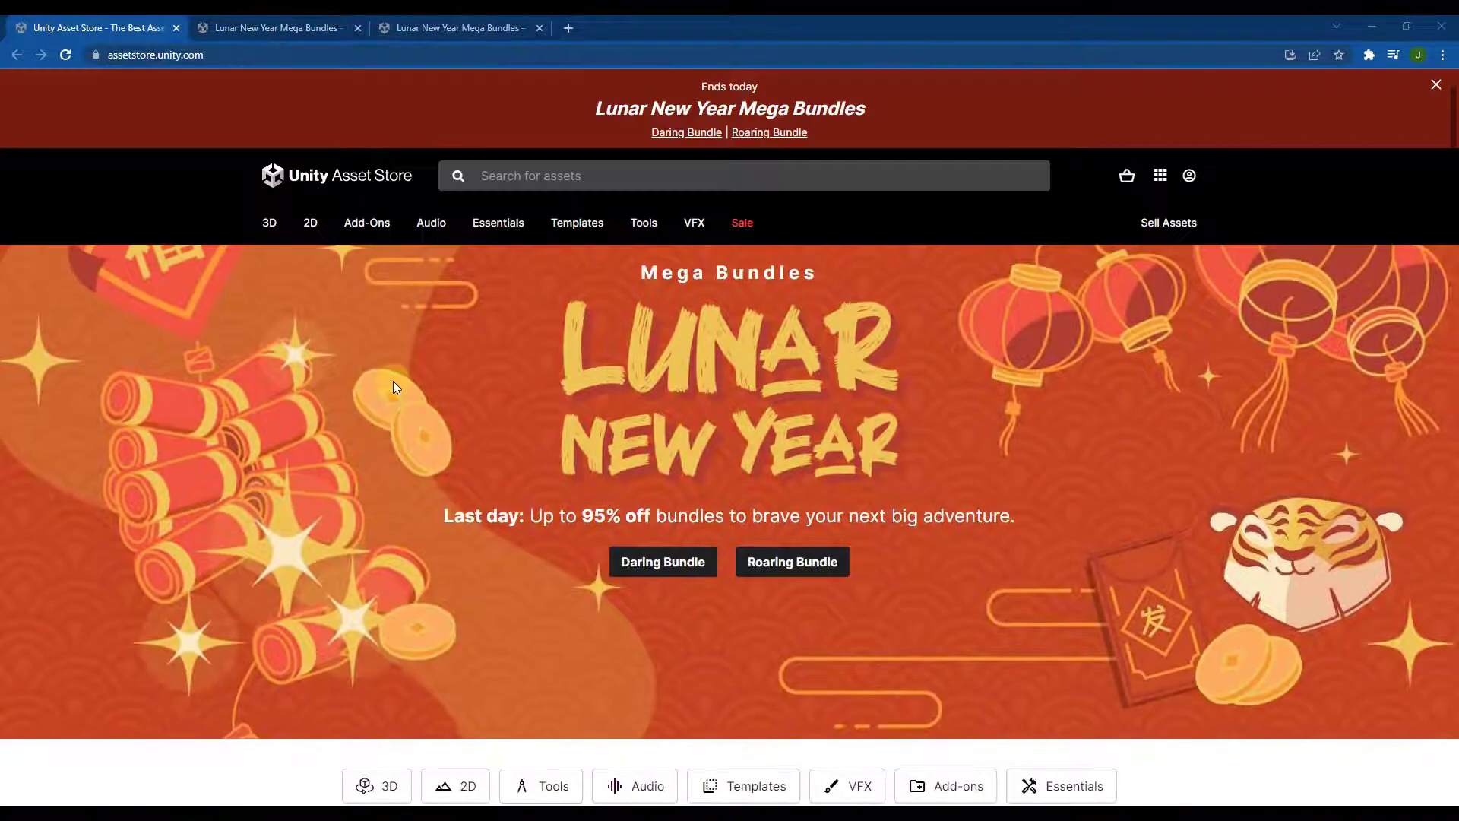
left_click(266, 27)
scroll(273, 456, "down", 5)
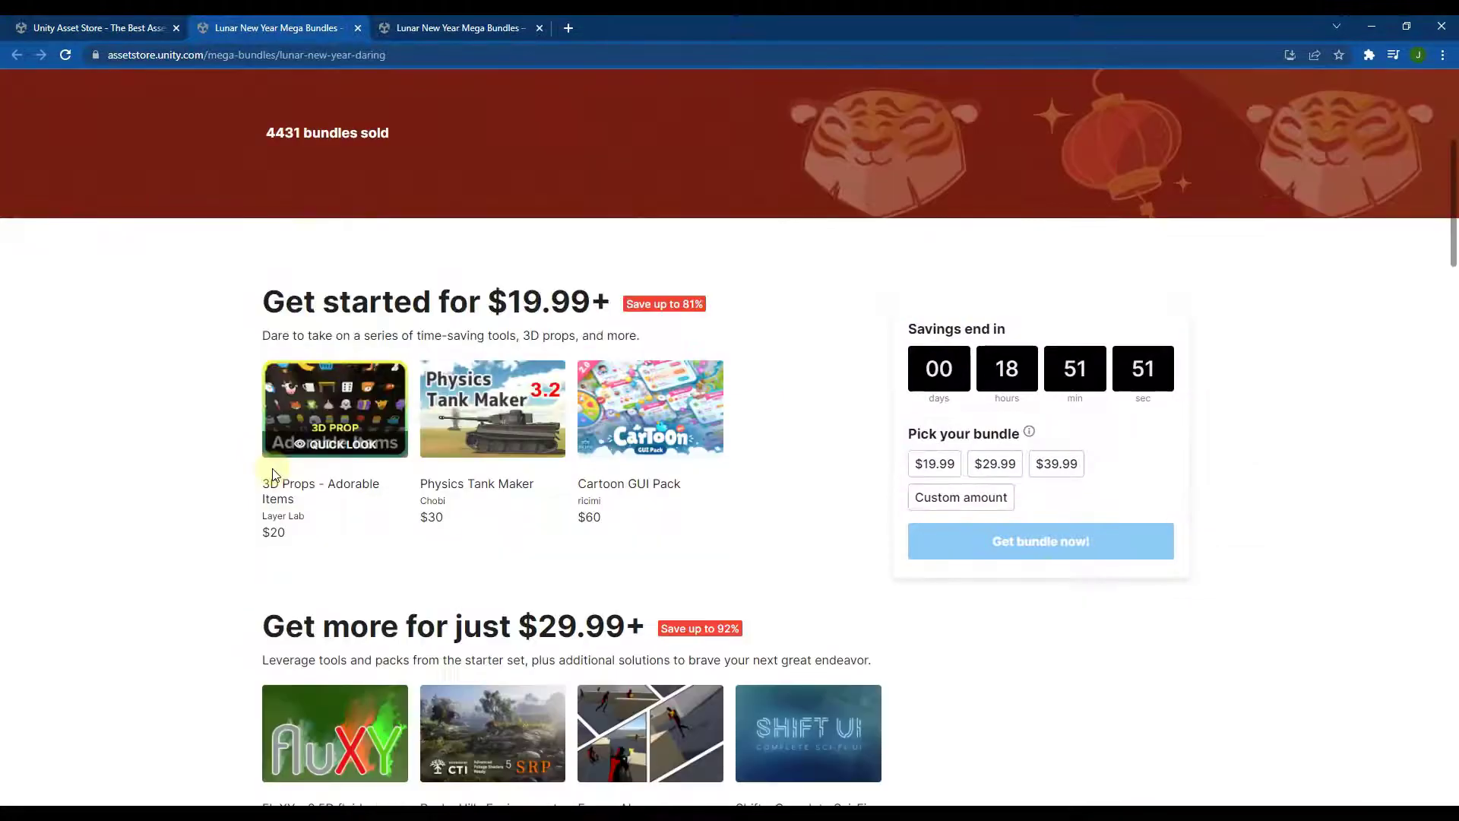
scroll(282, 468, "up", 4)
scroll(357, 418, "up", 1)
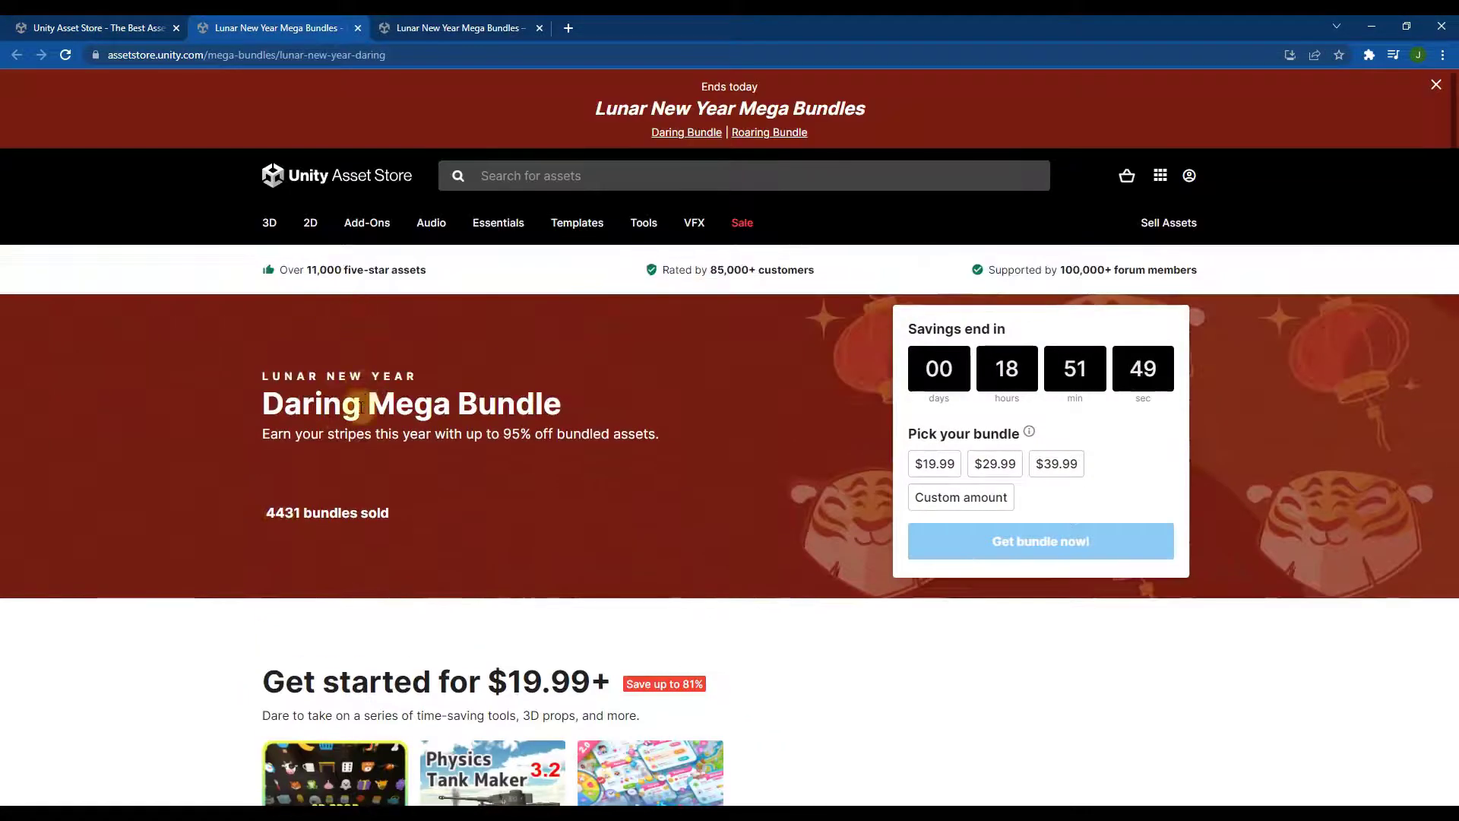
scroll(228, 492, "down", 5)
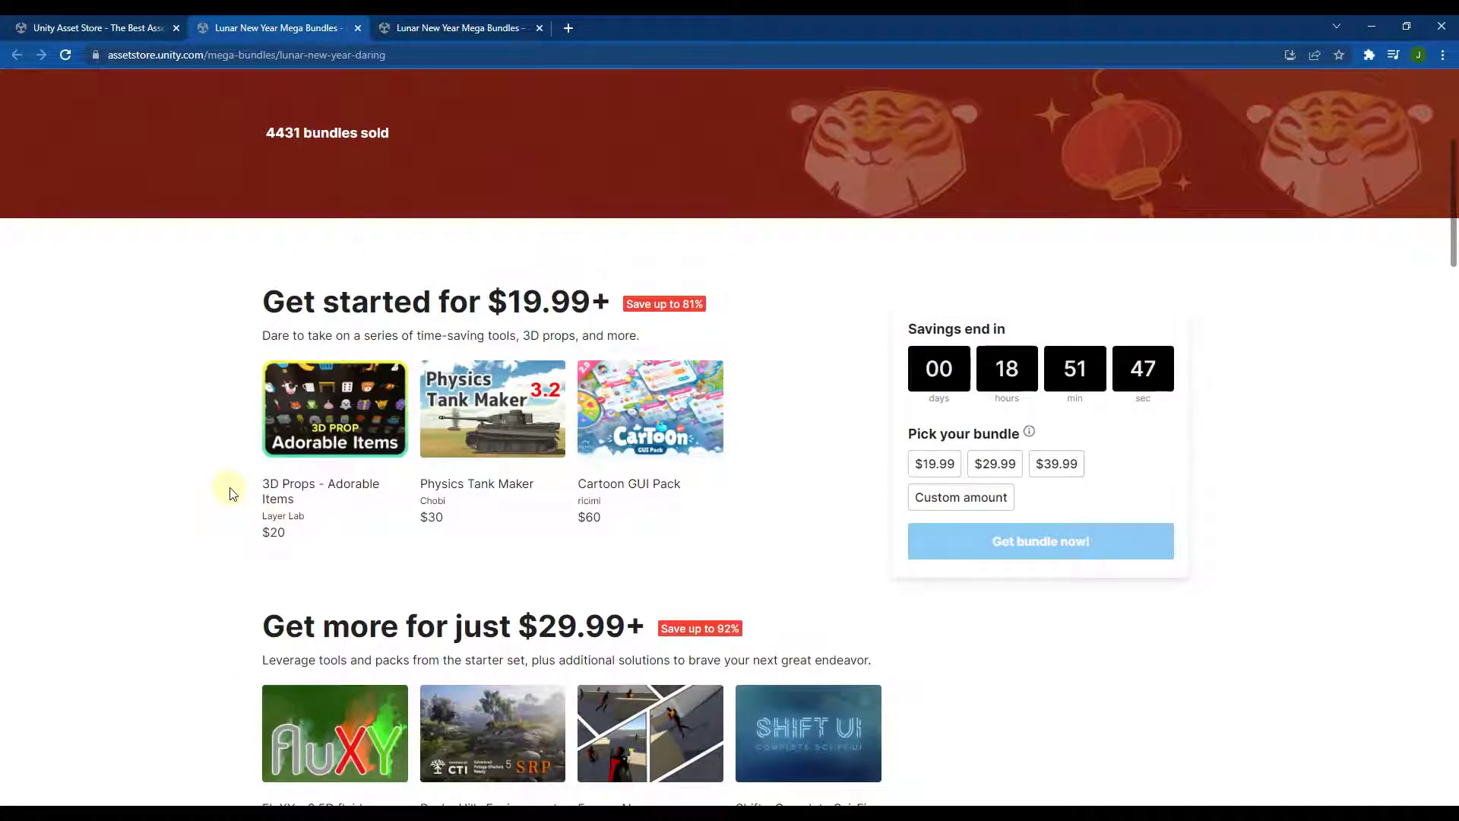
scroll(235, 479, "down", 4)
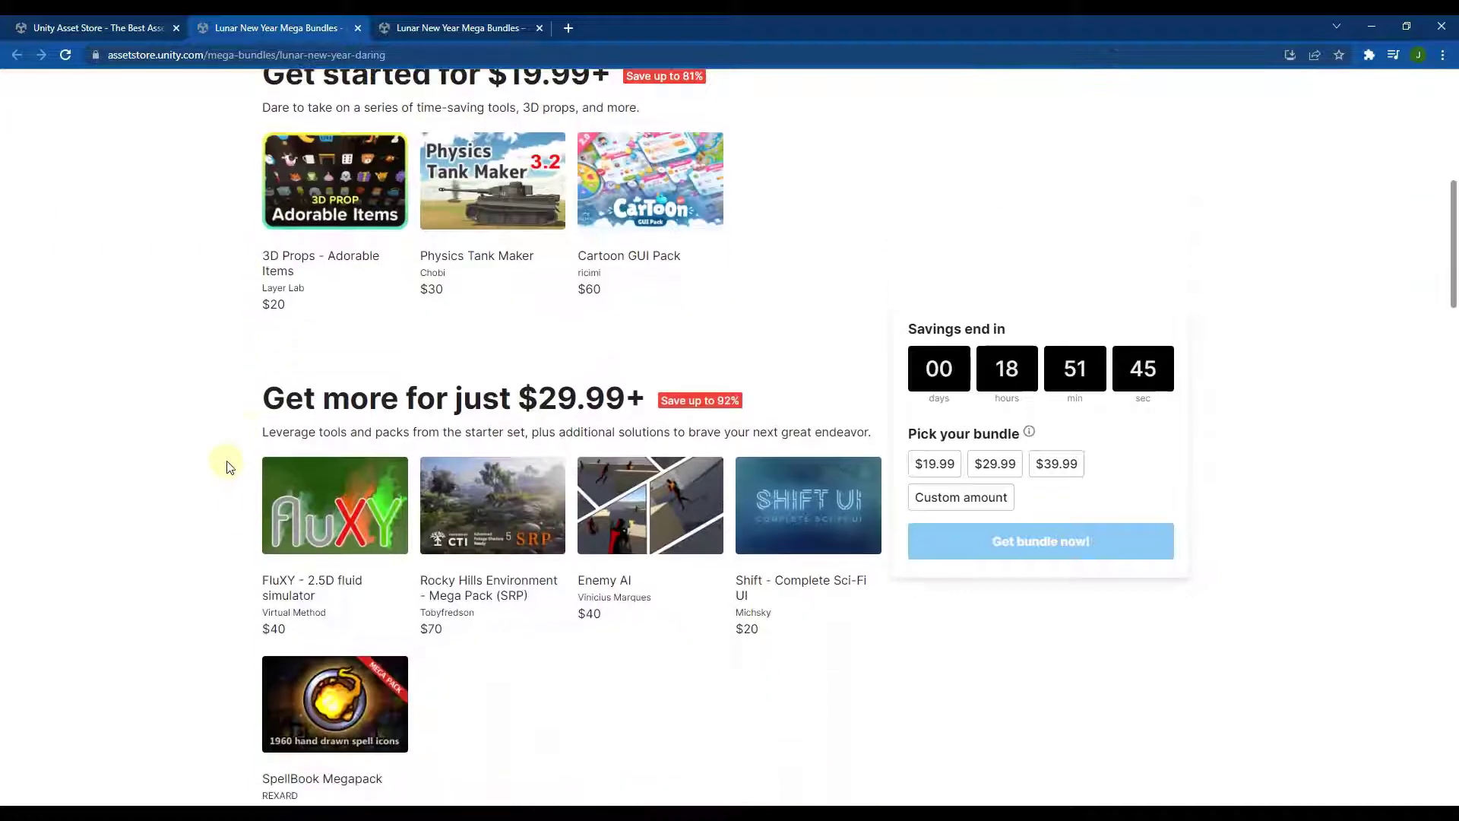
left_click(85, 28)
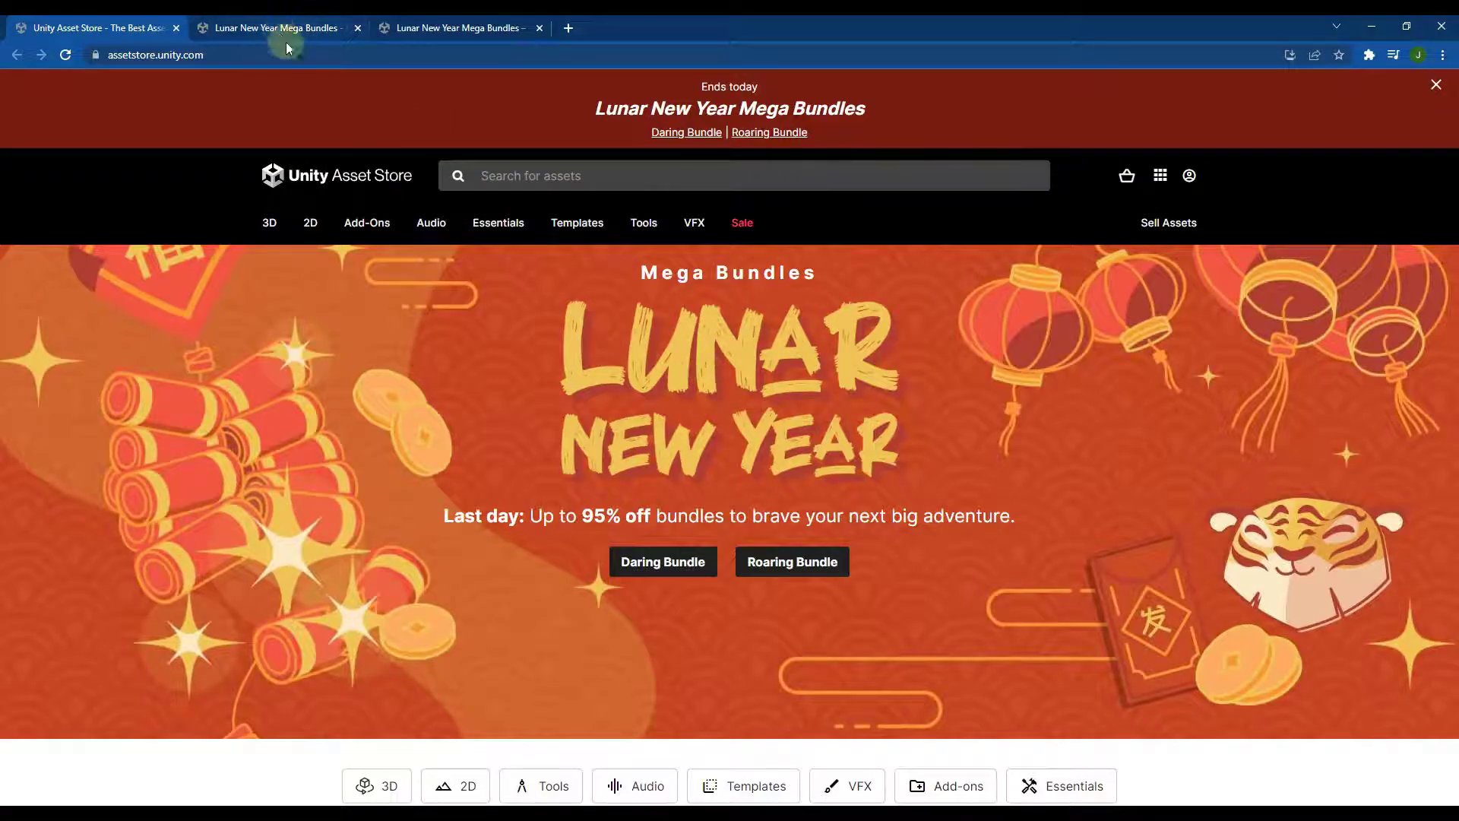
left_click(307, 28)
scroll(278, 418, "up", 7)
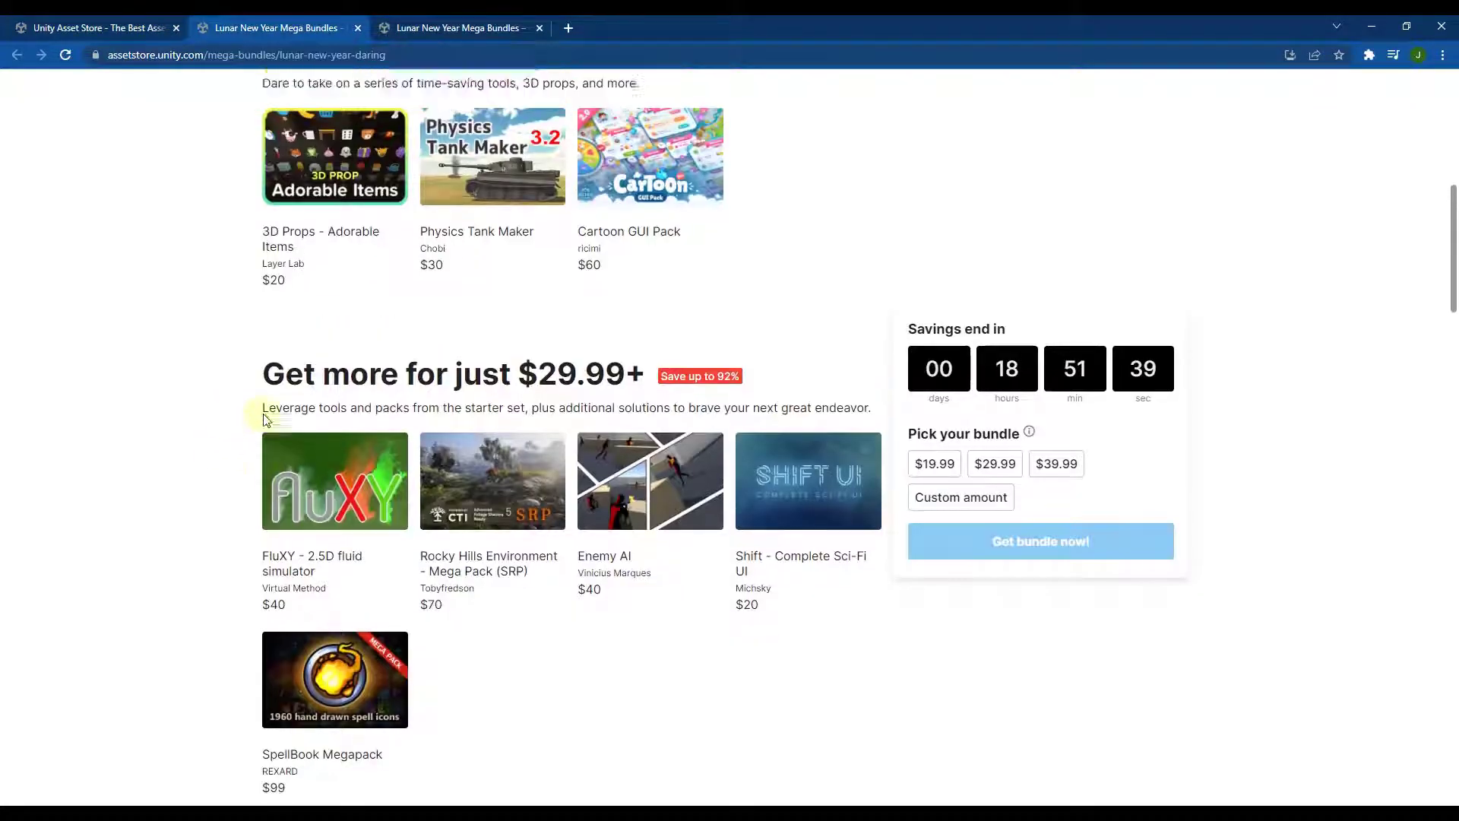
scroll(274, 422, "down", 10)
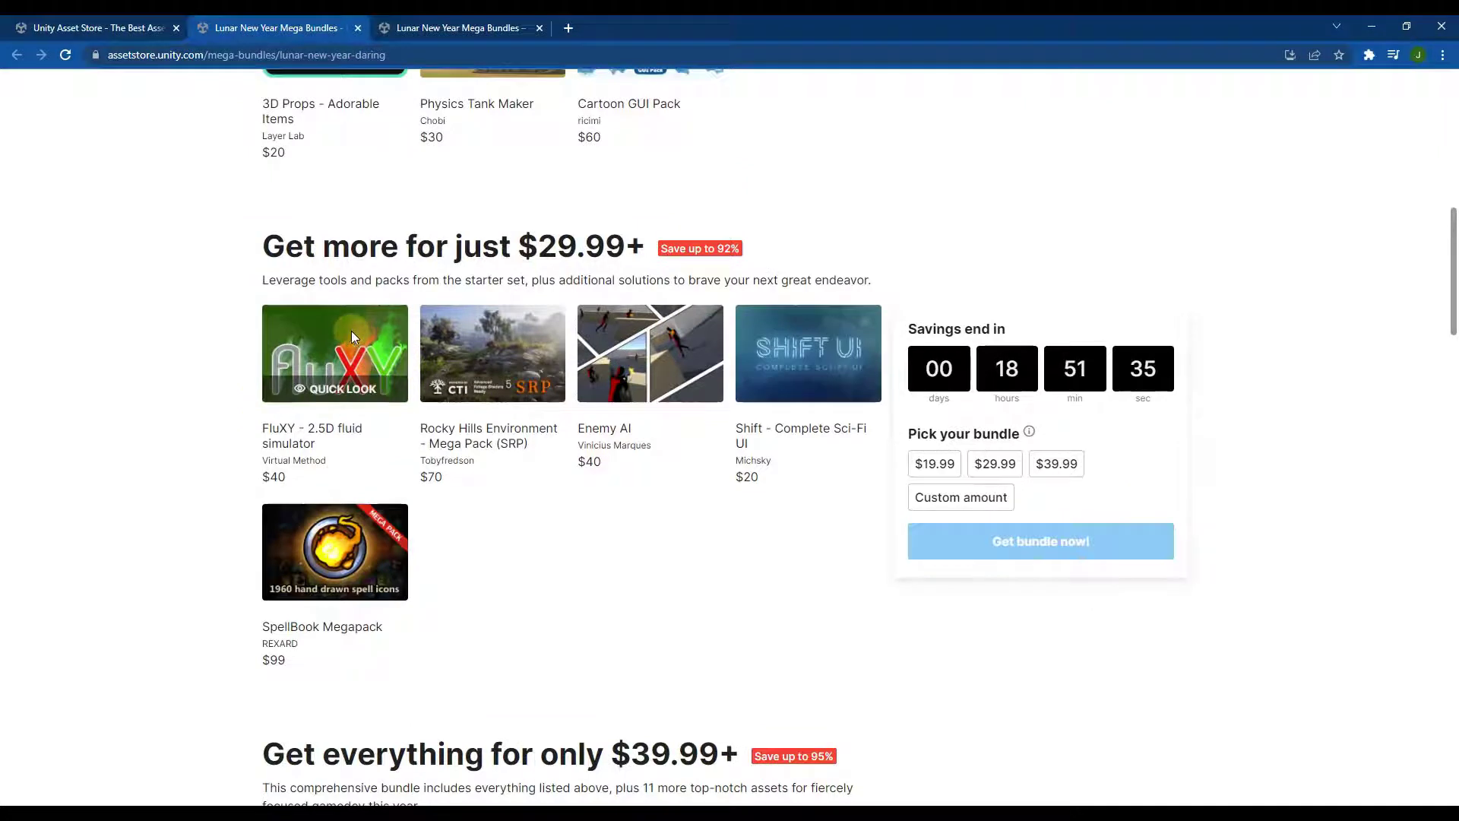
scroll(339, 330, "down", 9)
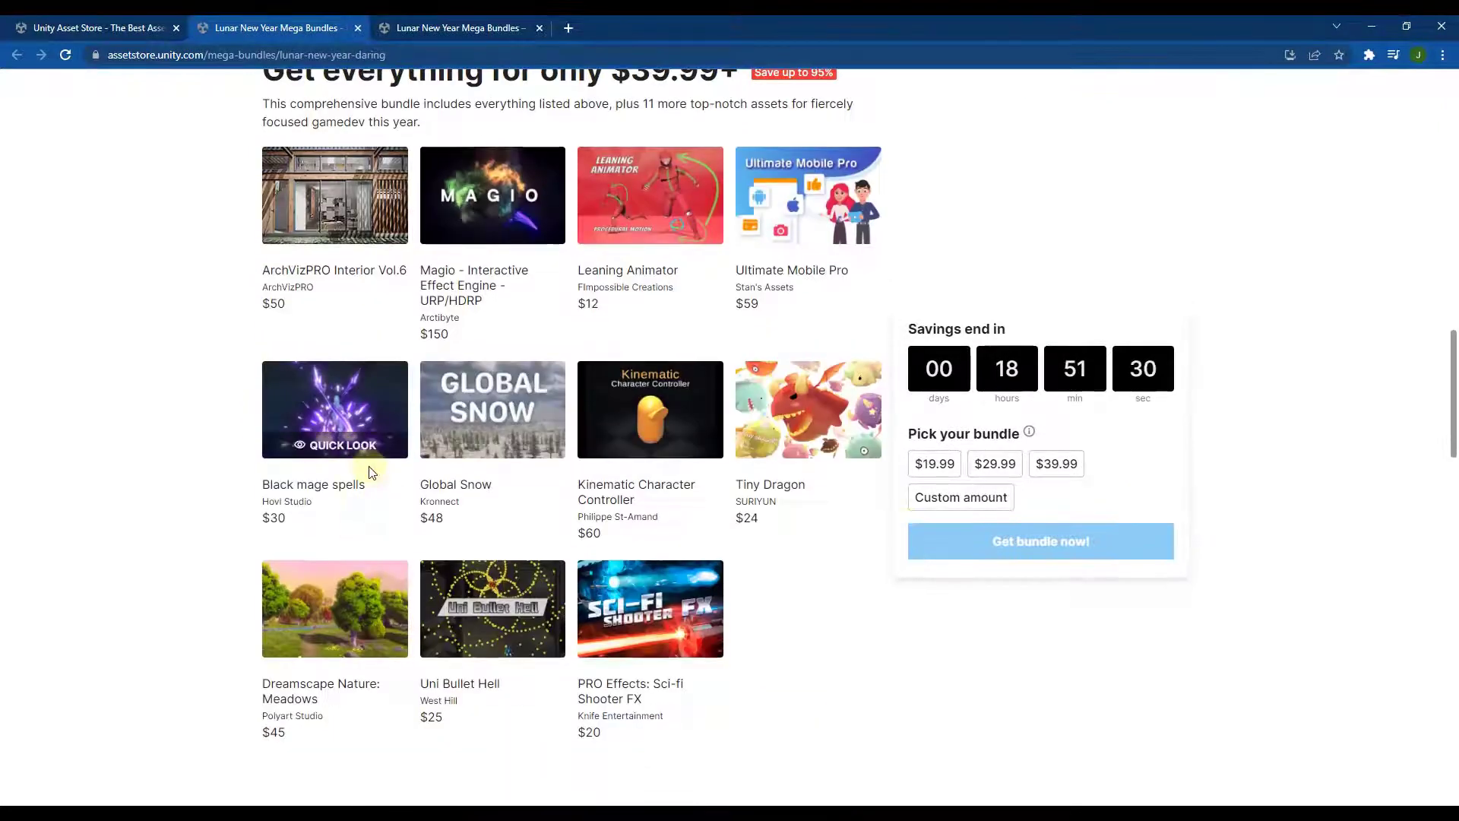
scroll(525, 175, "up", 1)
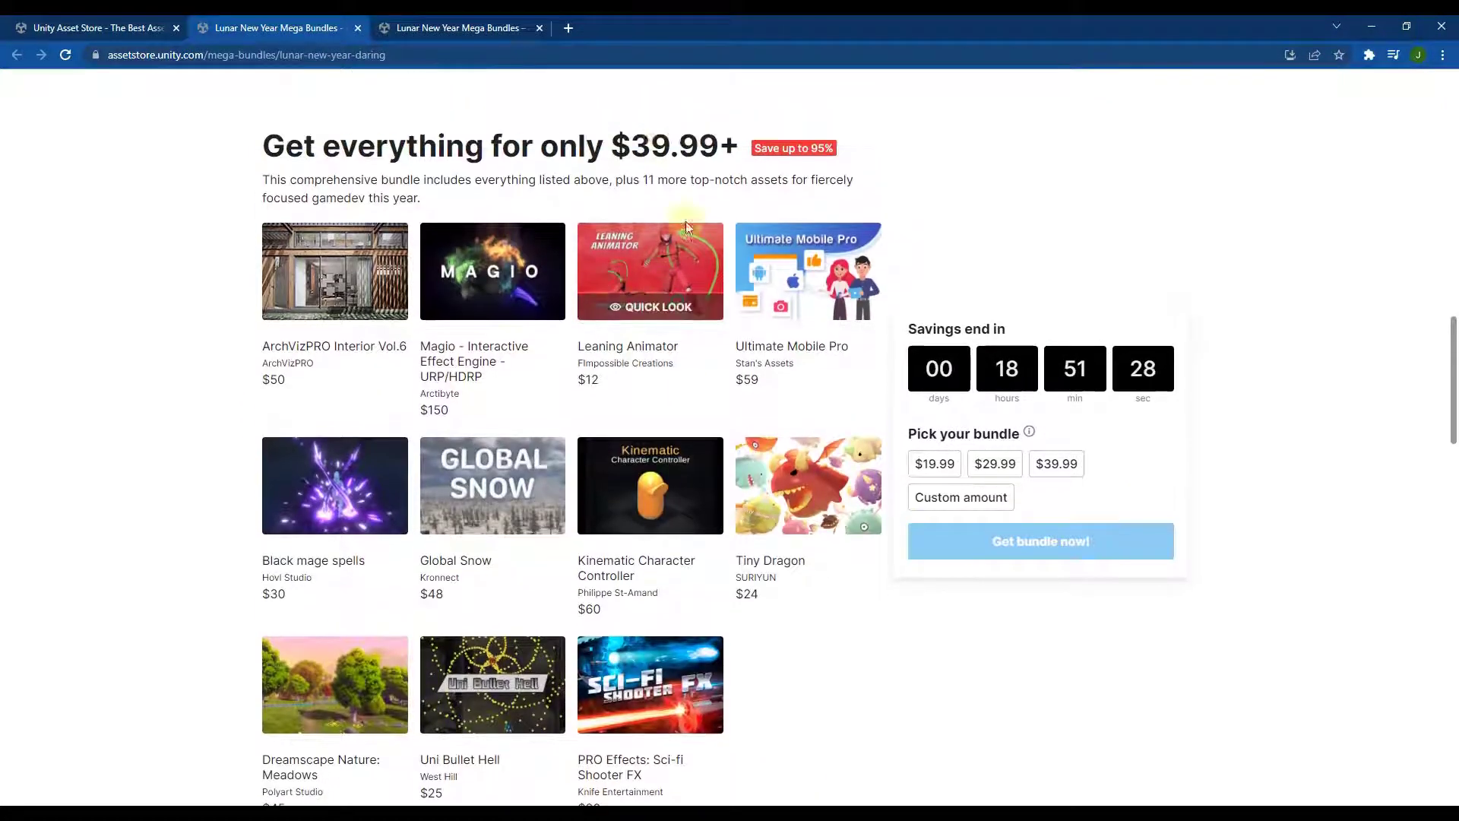
scroll(540, 366, "up", 7)
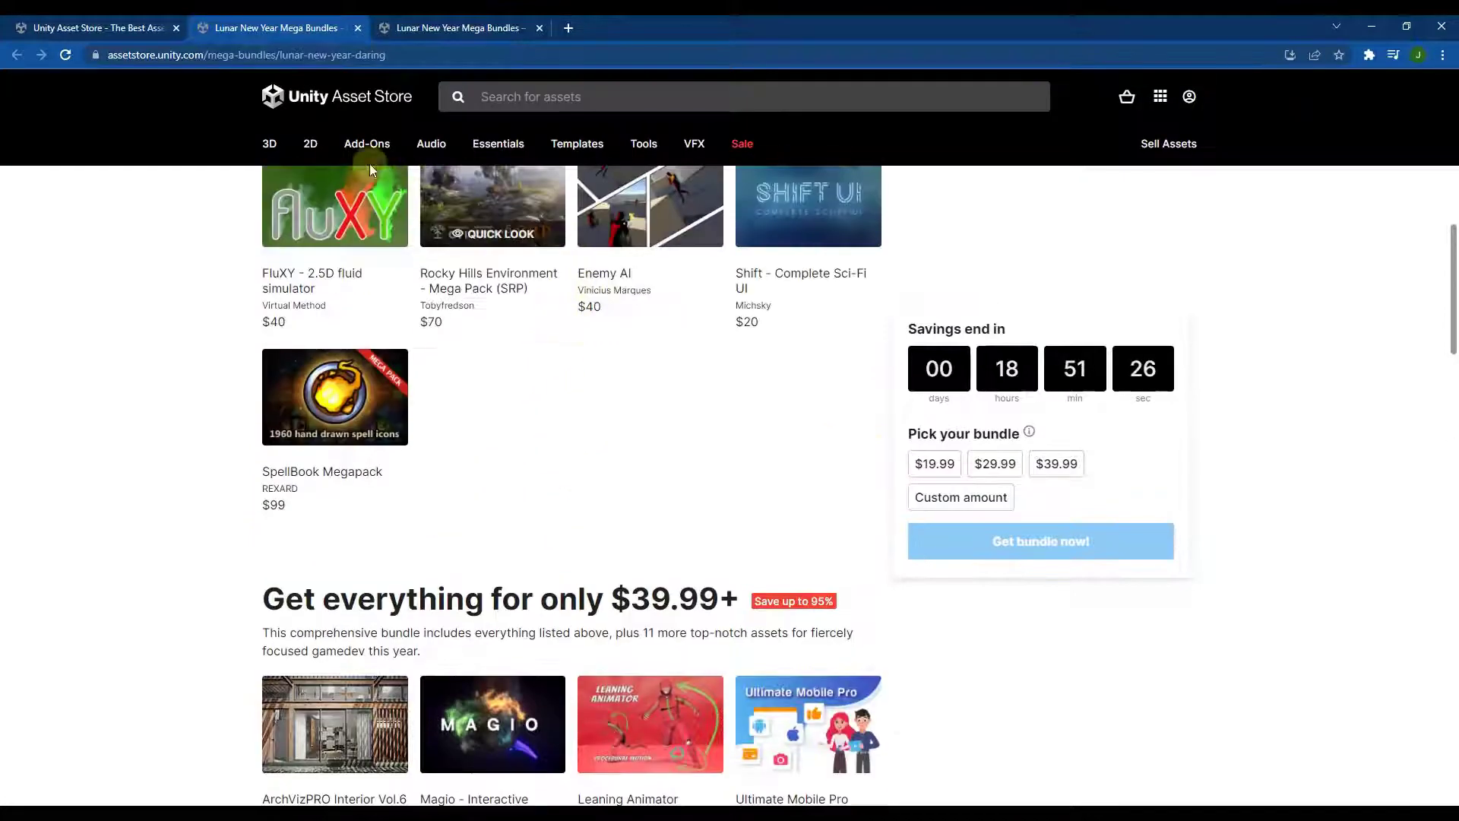
scroll(534, 366, "up", 6)
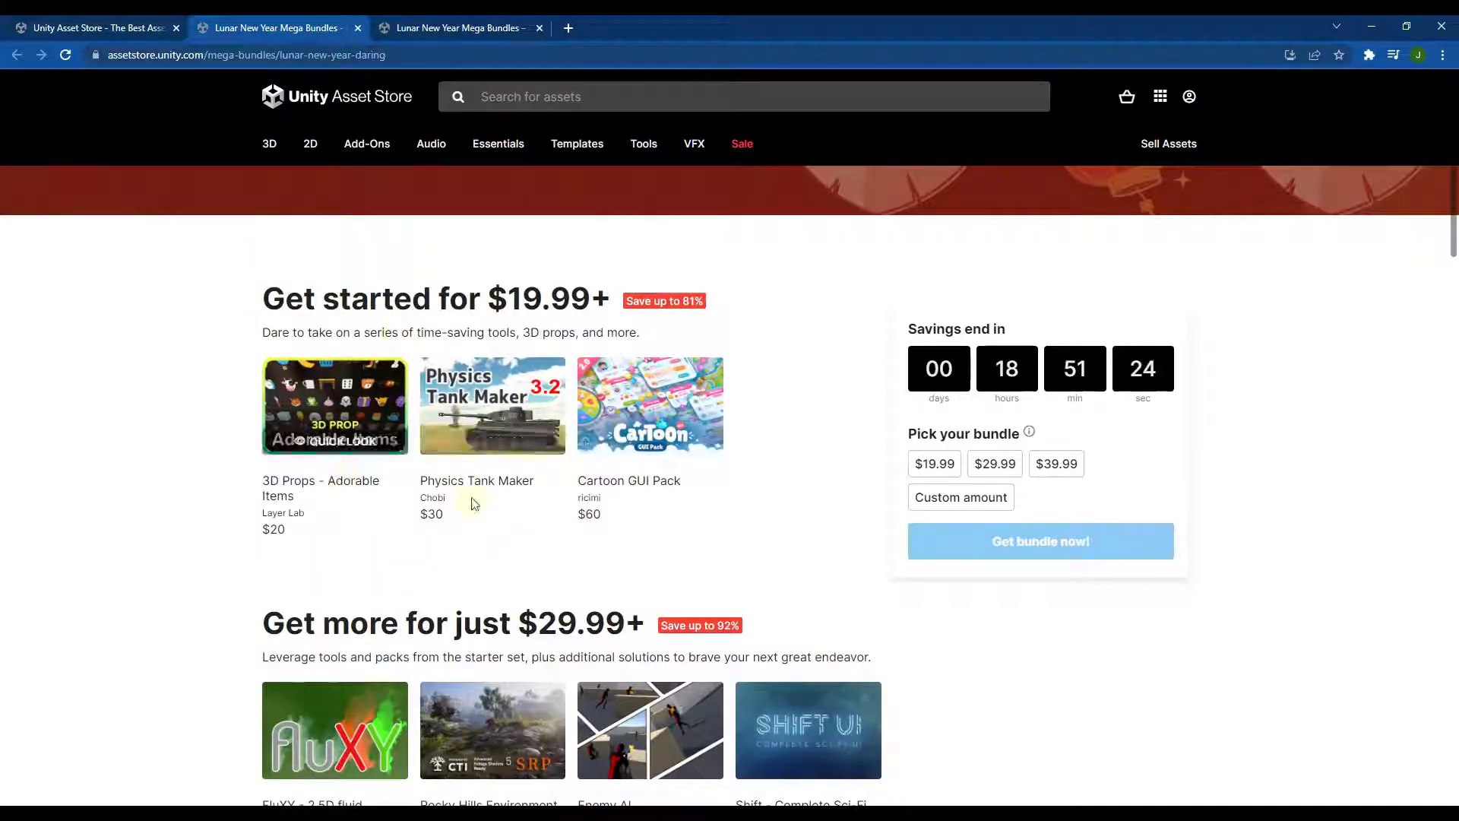
Step: Examine the assets included in each price tier of the Roaring Mega Bundle
key("ctrl+Tab")
left_click(550, 427)
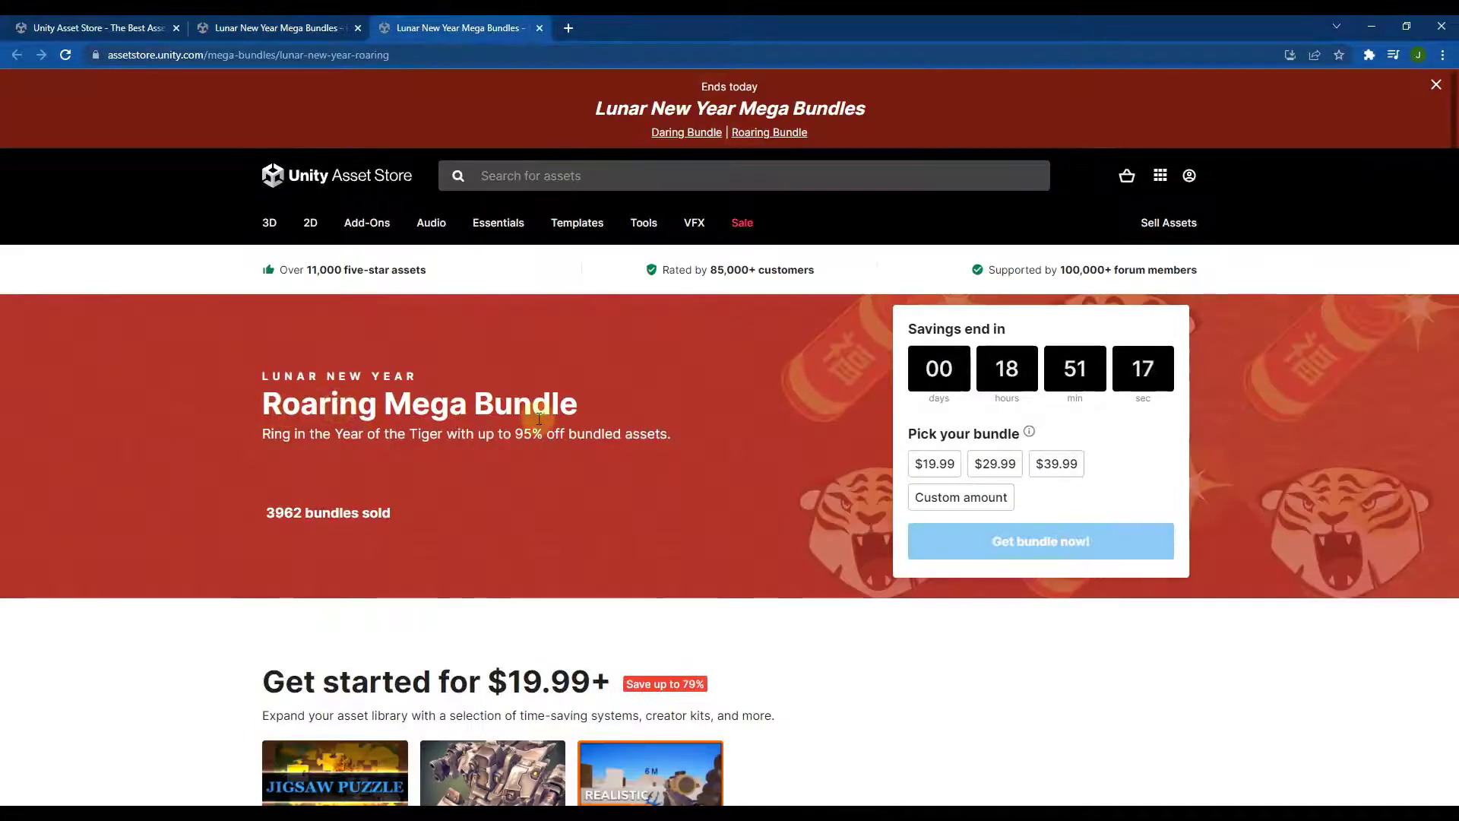
scroll(551, 431, "down", 3)
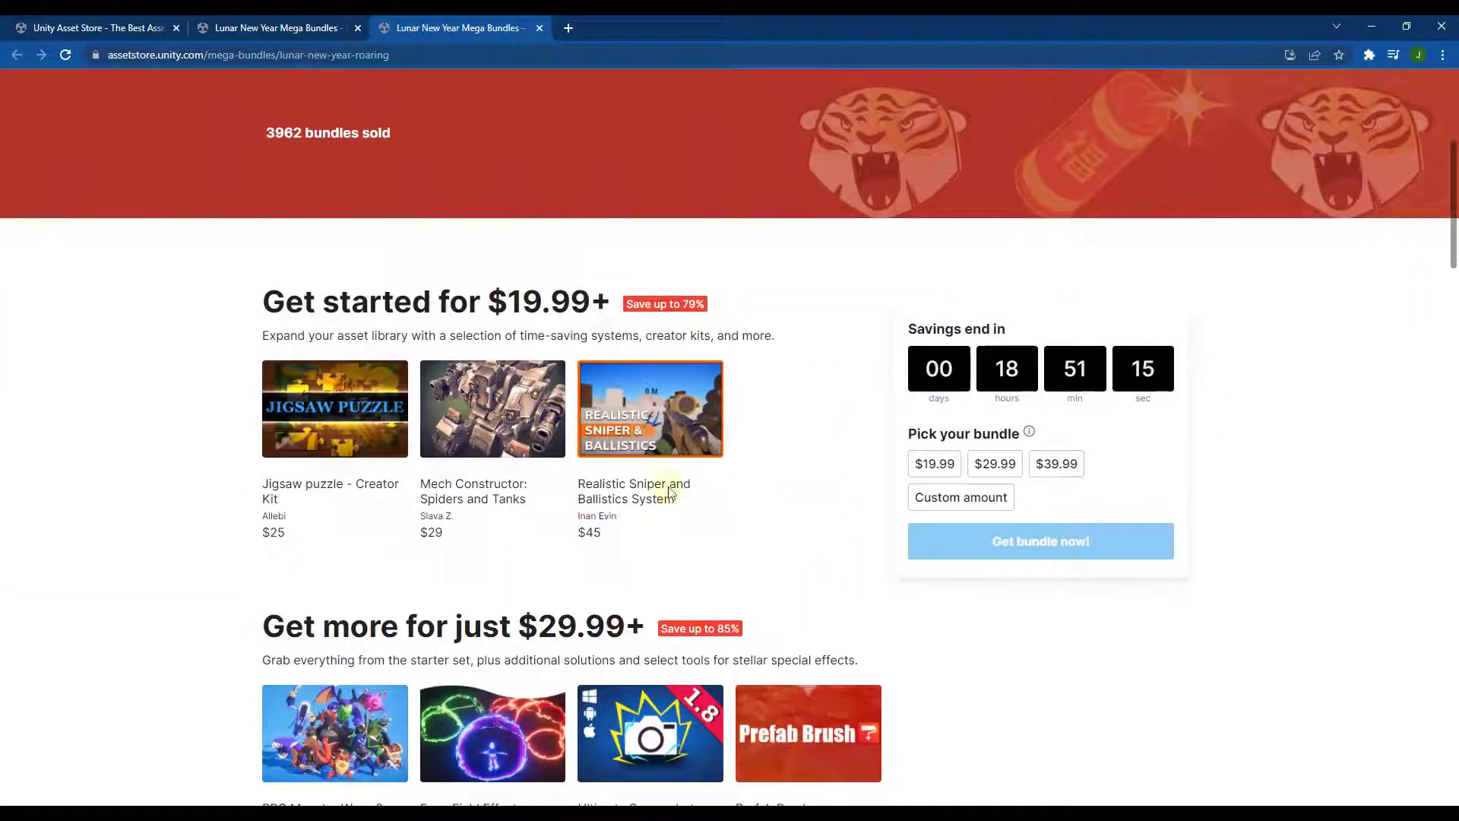
scroll(517, 402, "down", 4)
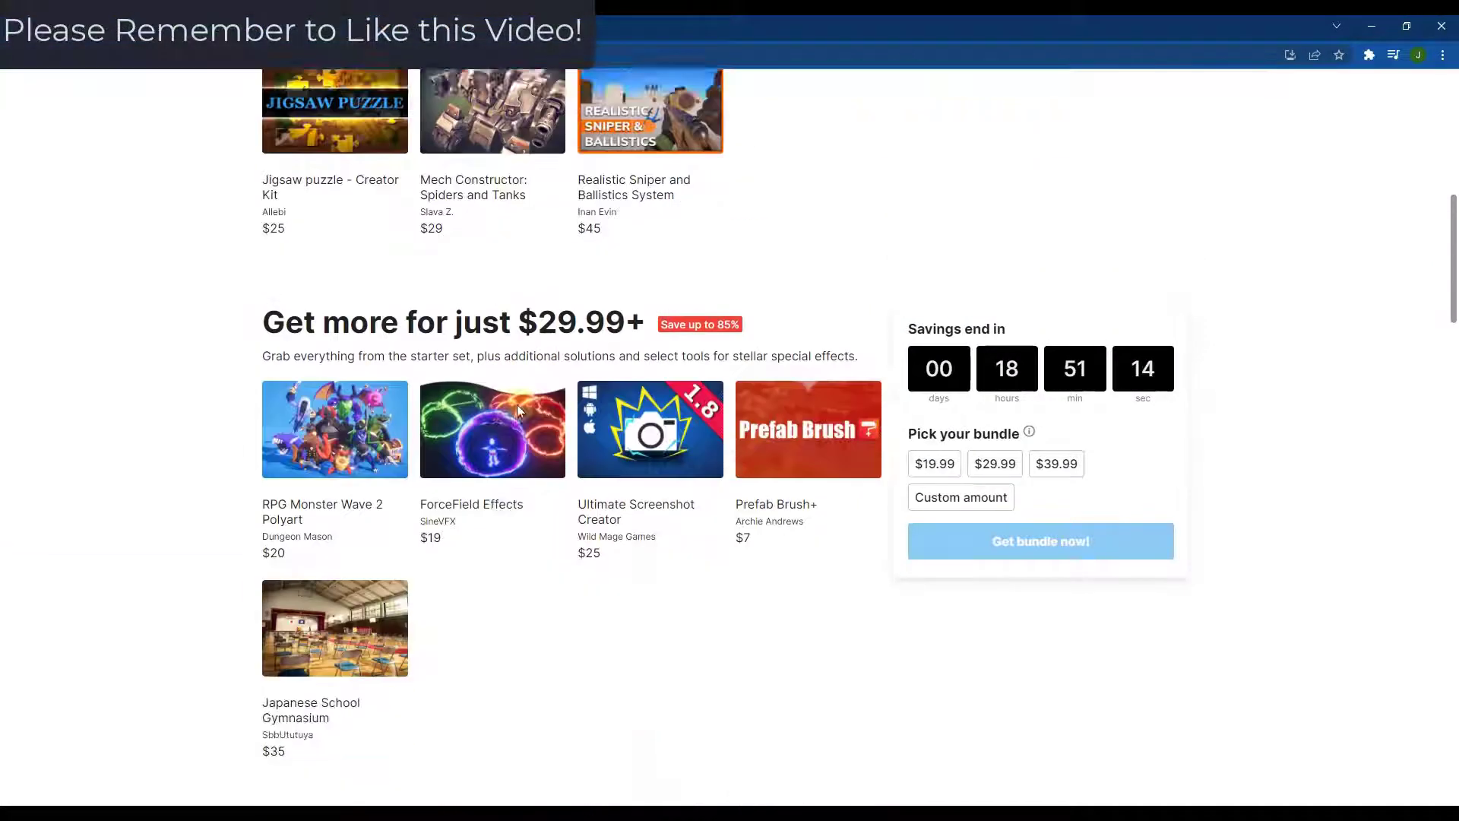
scroll(517, 411, "down", 9)
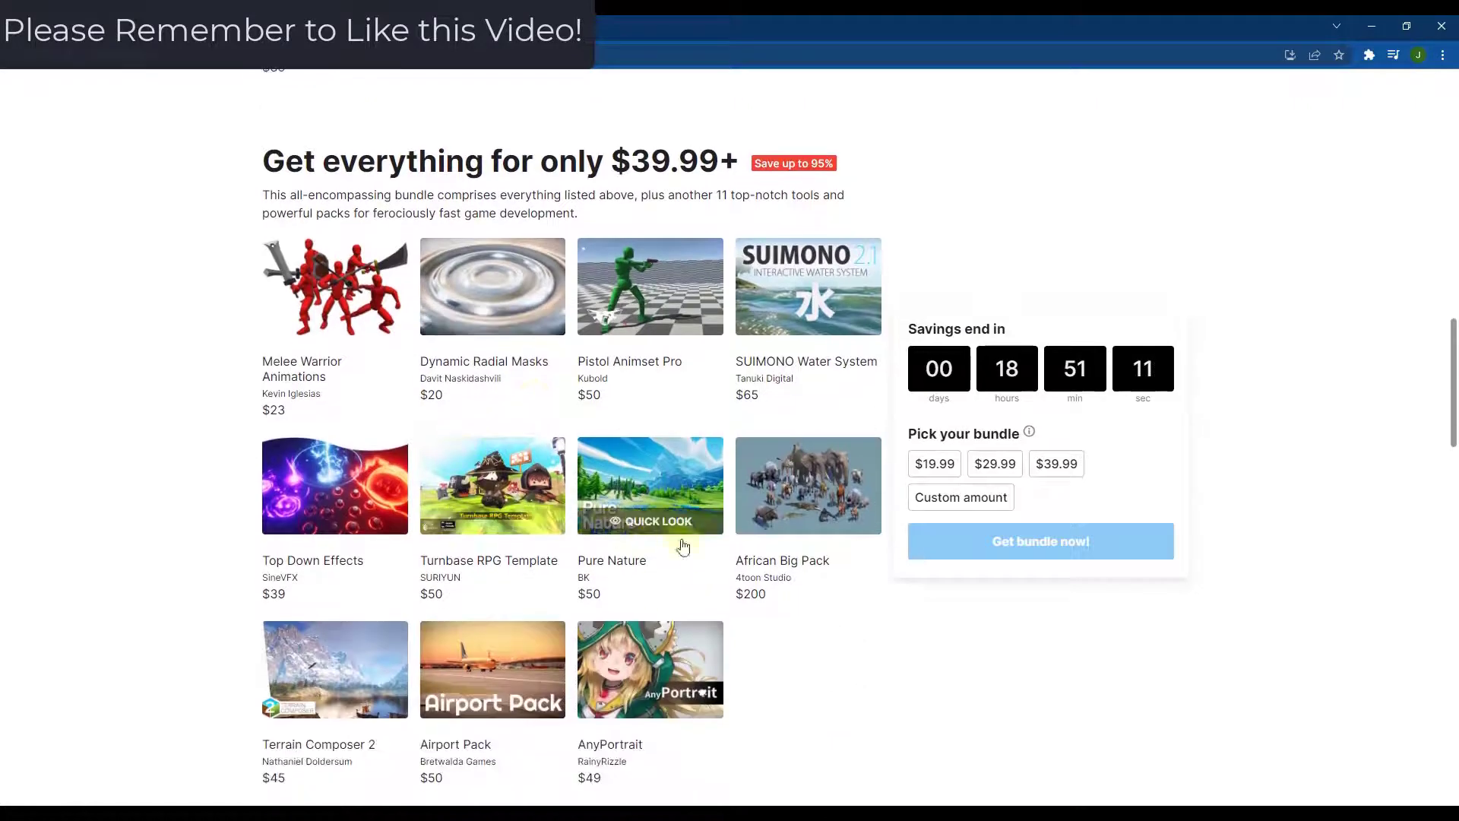
scroll(315, 269, "up", 10)
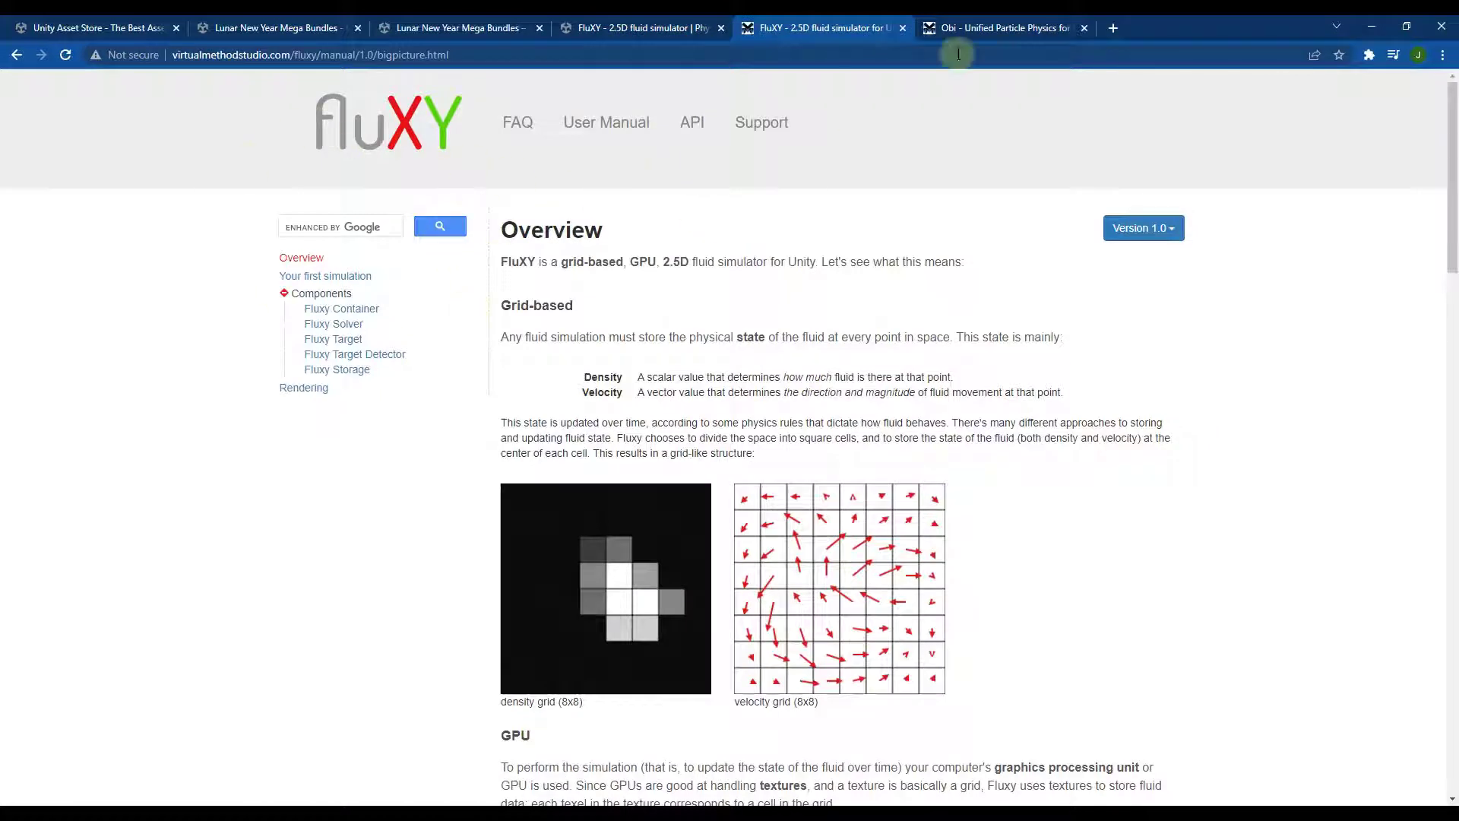
Step: Review the FluXY API documentation page and read the features and limitations on the FluXY - 2.5D fluid simulator store page
left_click(994, 27)
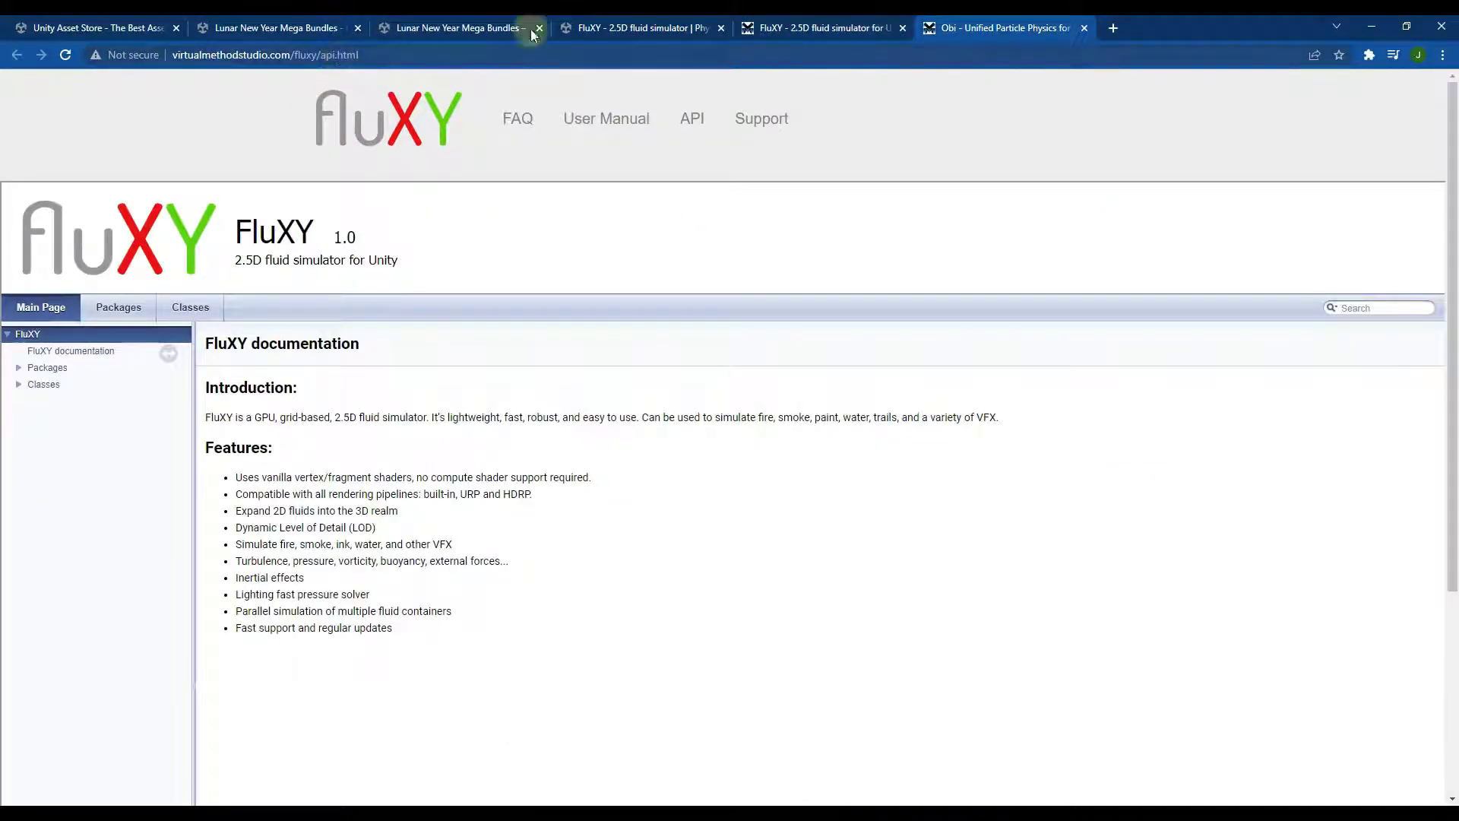
left_click(663, 25)
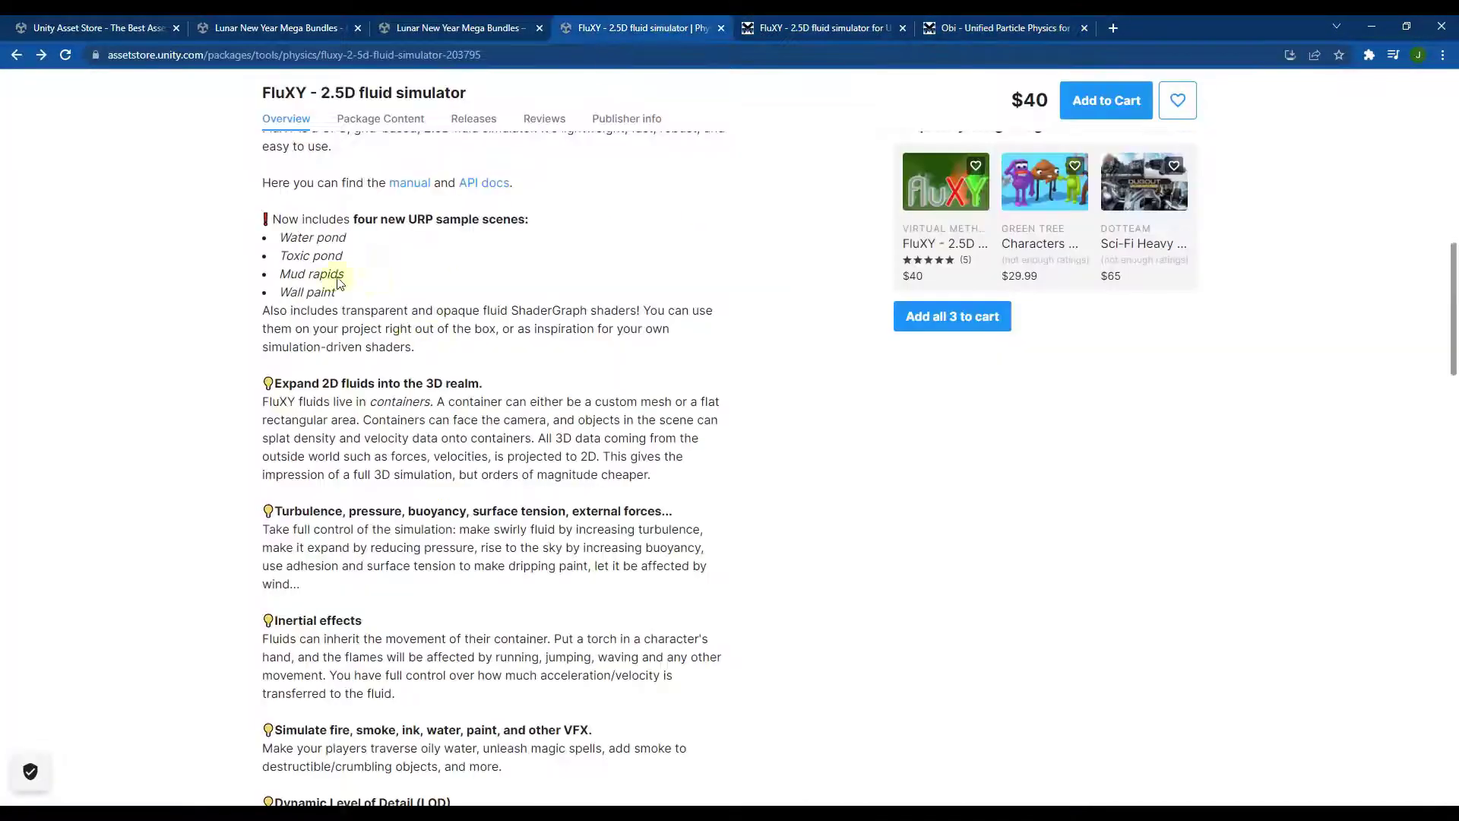
scroll(338, 444, "down", 6)
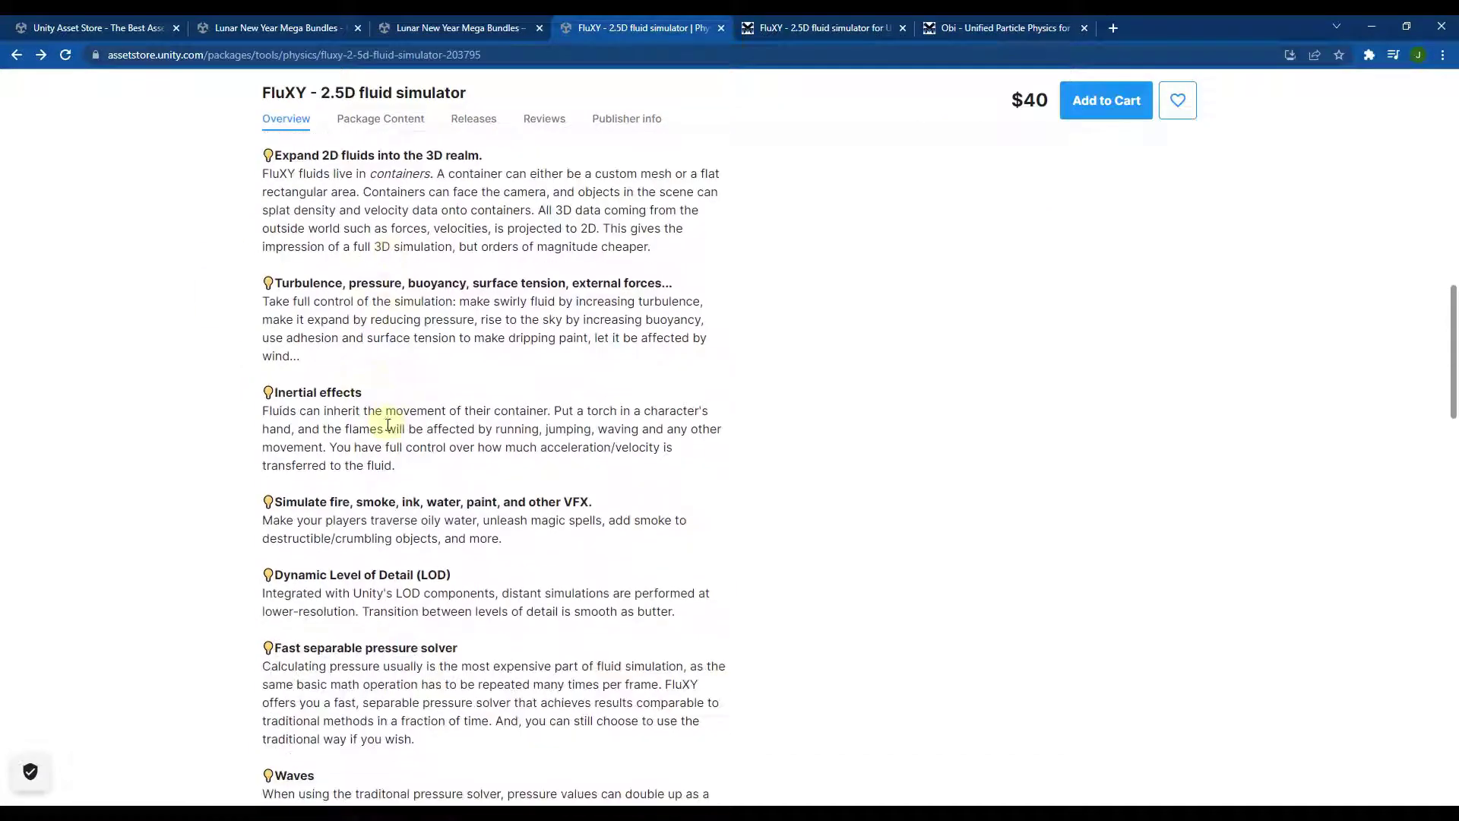
scroll(521, 447, "down", 3)
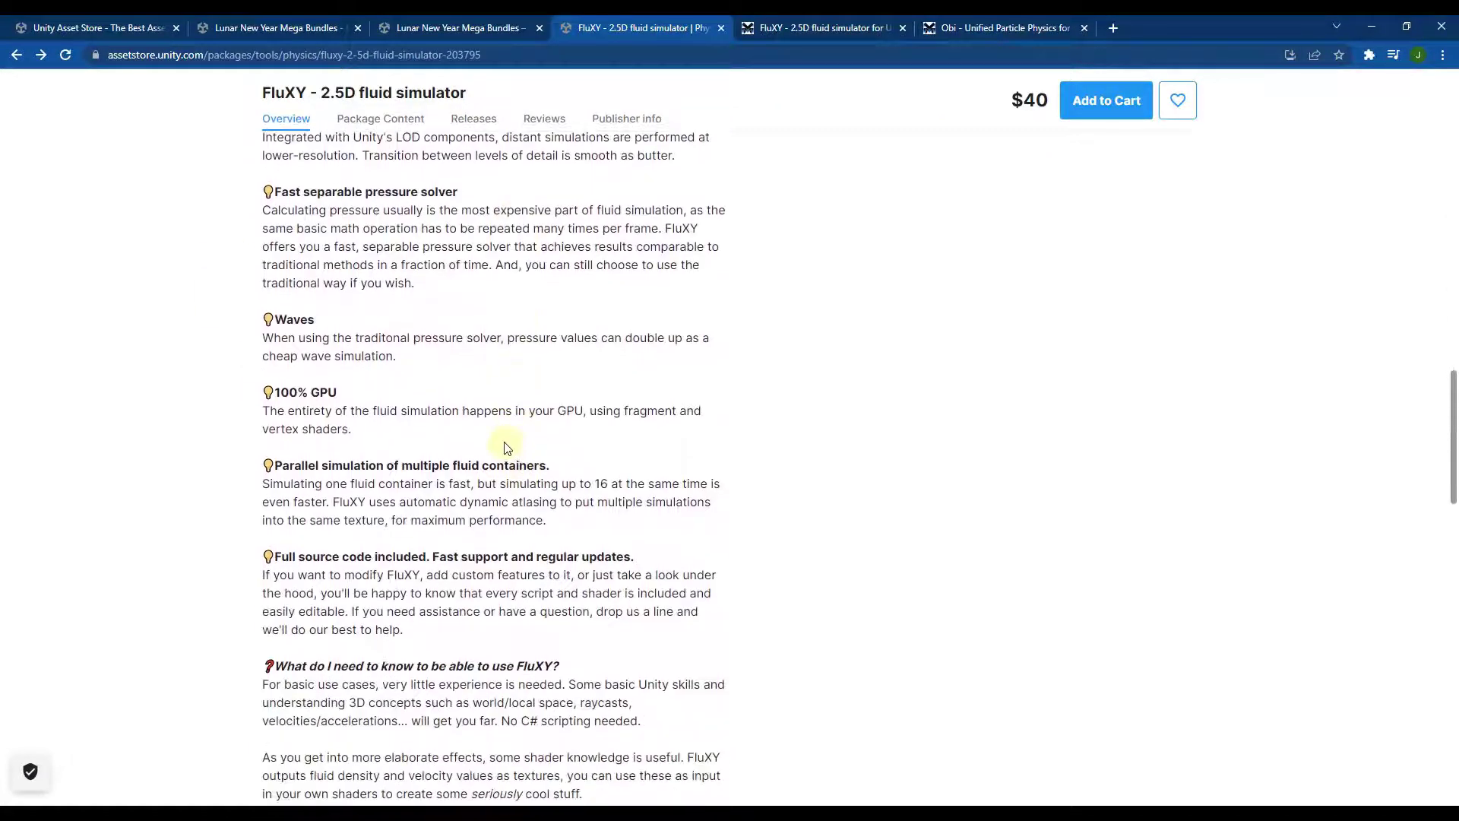
scroll(492, 431, "down", 5)
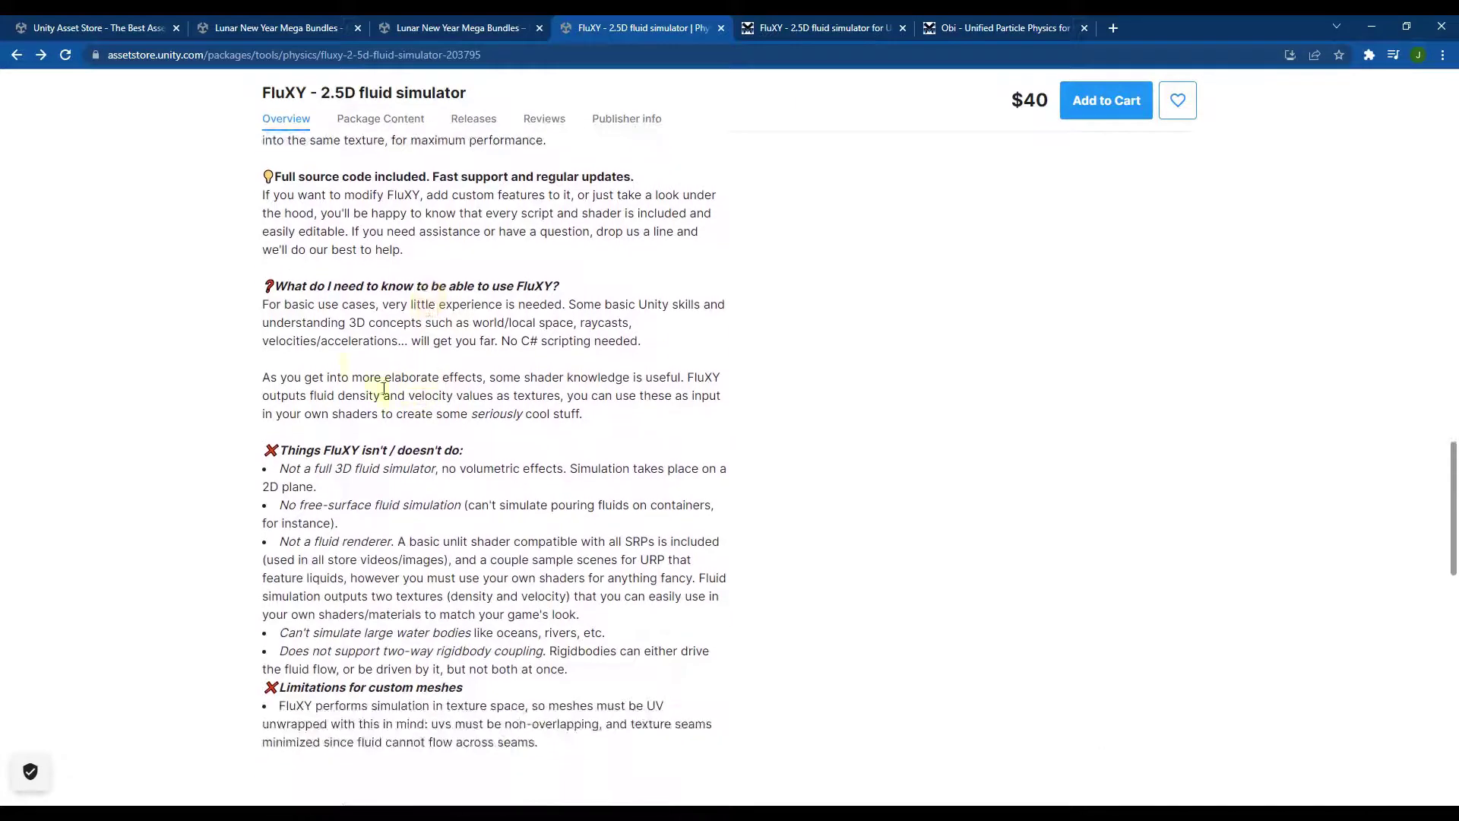
scroll(350, 365, "down", 1)
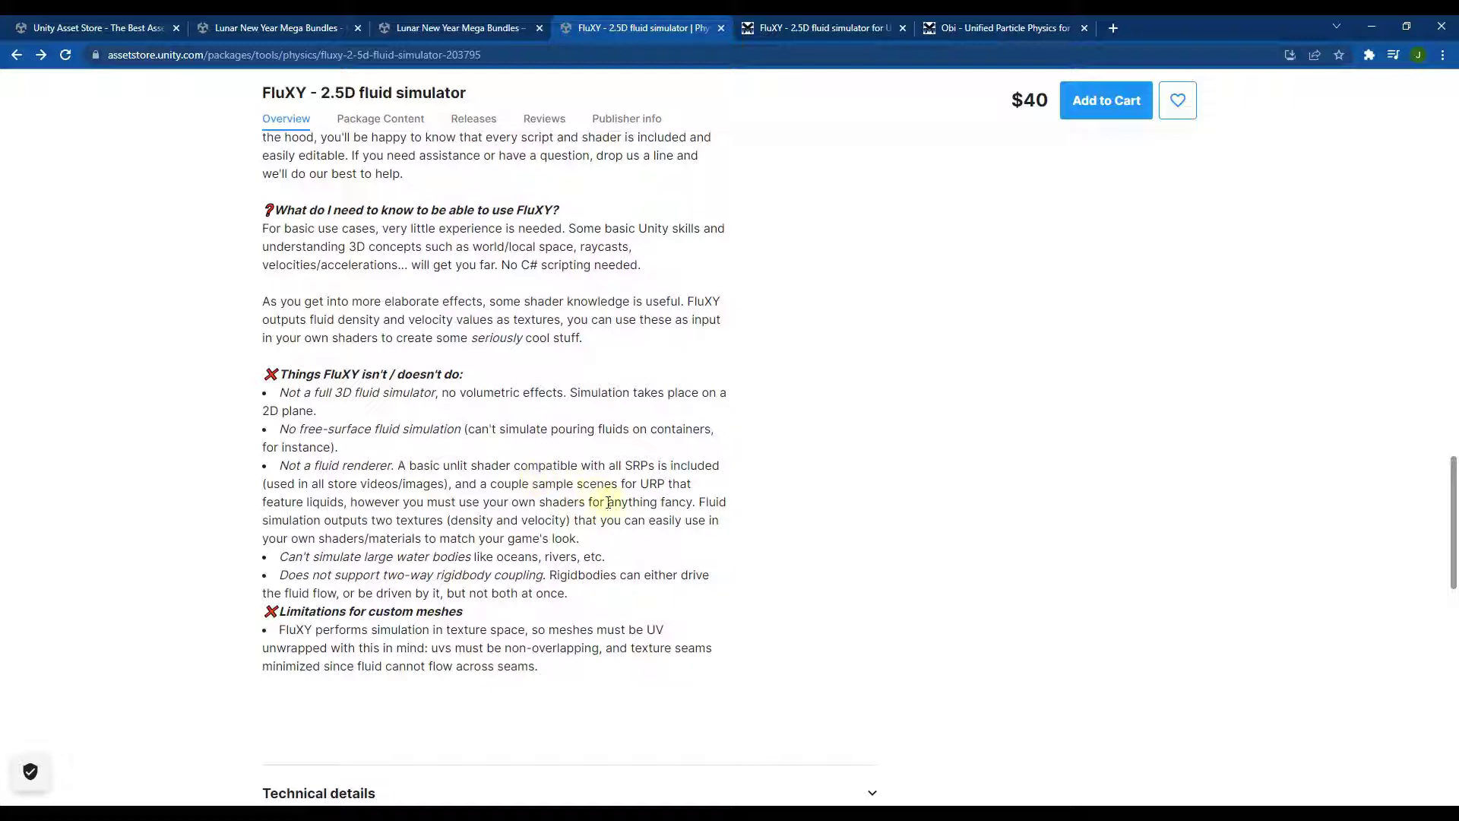
scroll(601, 502, "down", 1)
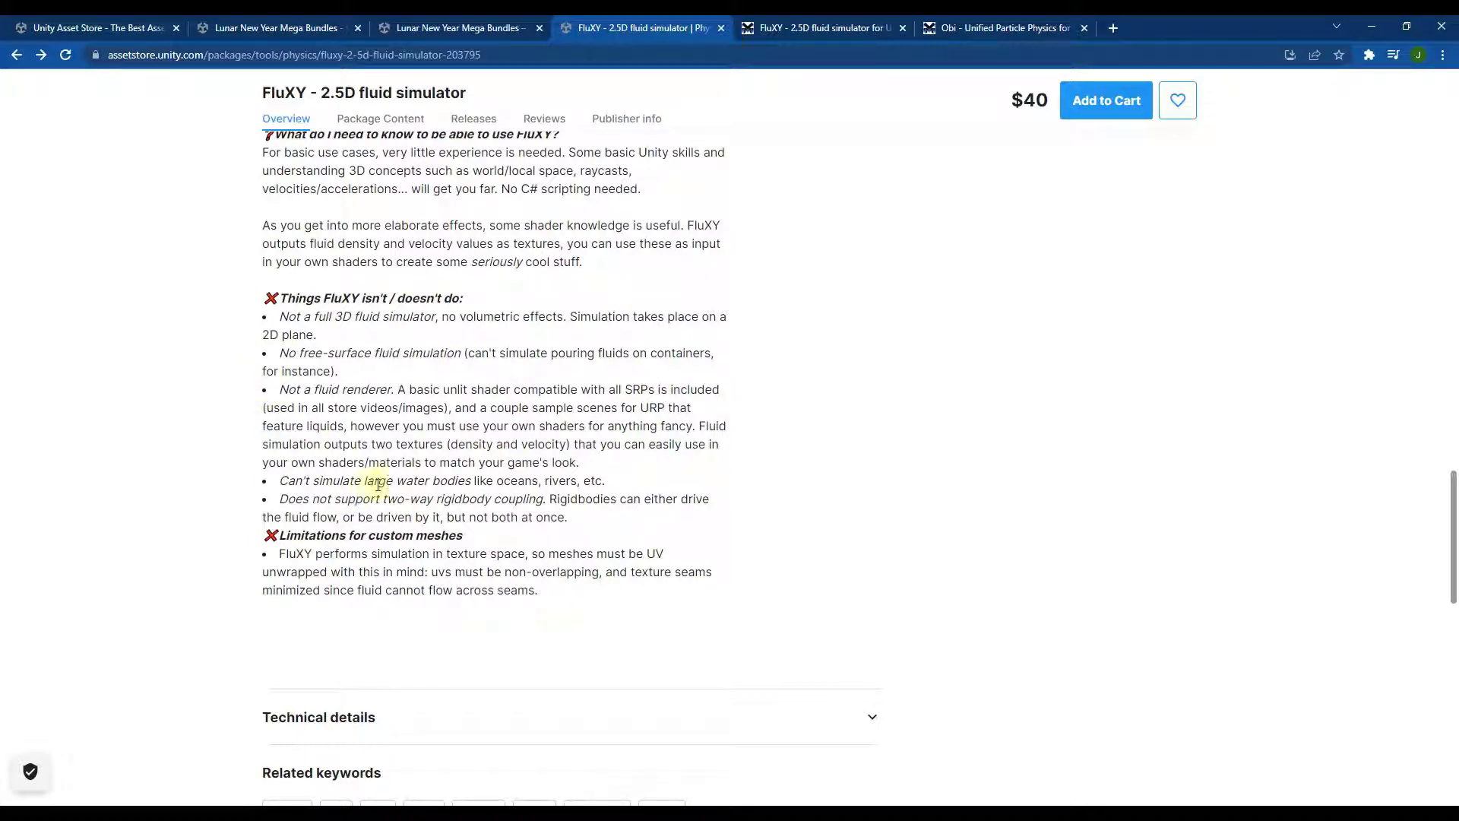
scroll(448, 482, "up", 2)
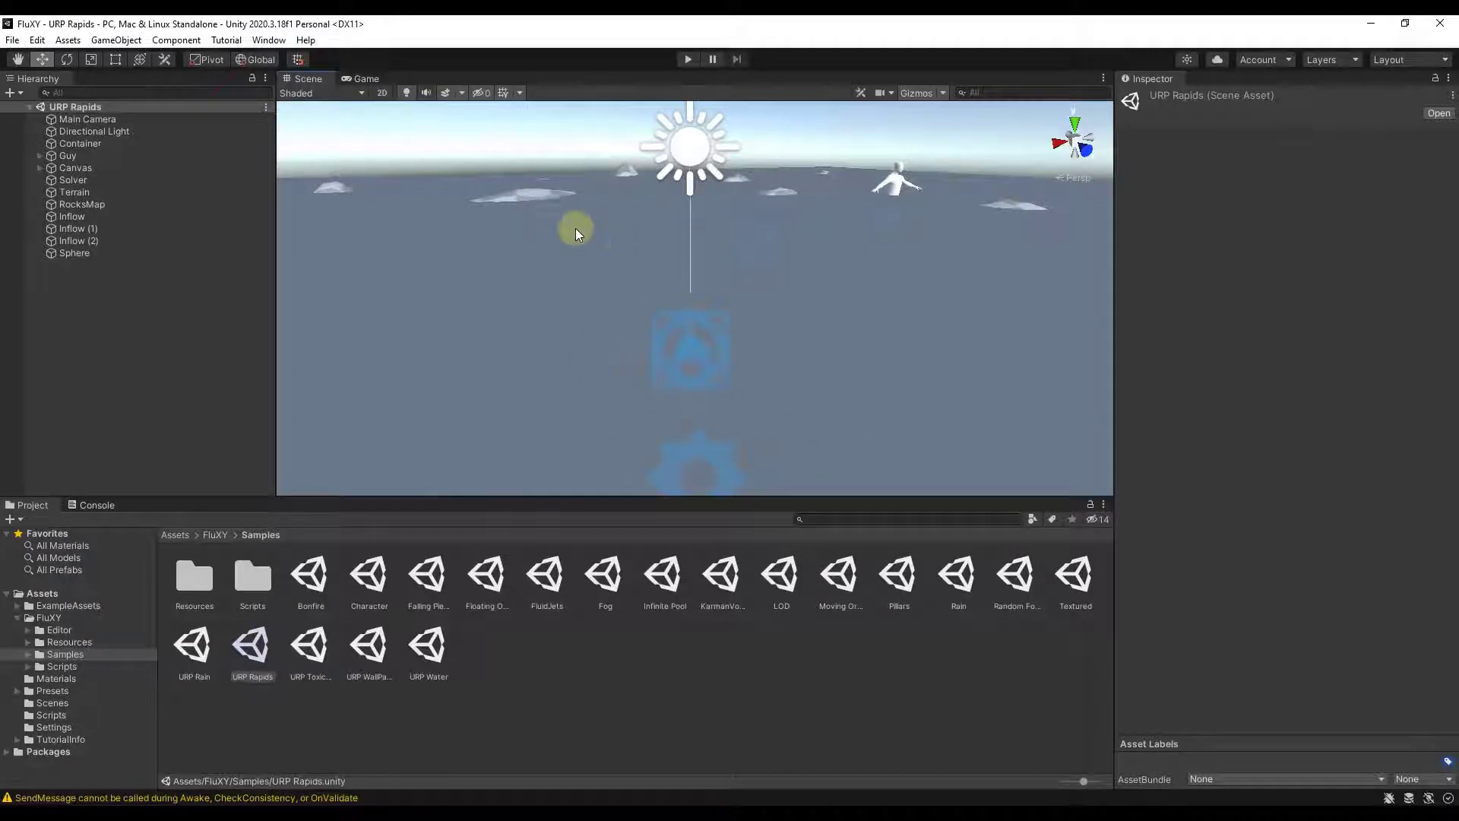
Step: Switch to Unity and view the details of the FluXY - 2.5D fluid simulator package under My Assets in the Package Manager
left_click(267, 41)
left_click(329, 195)
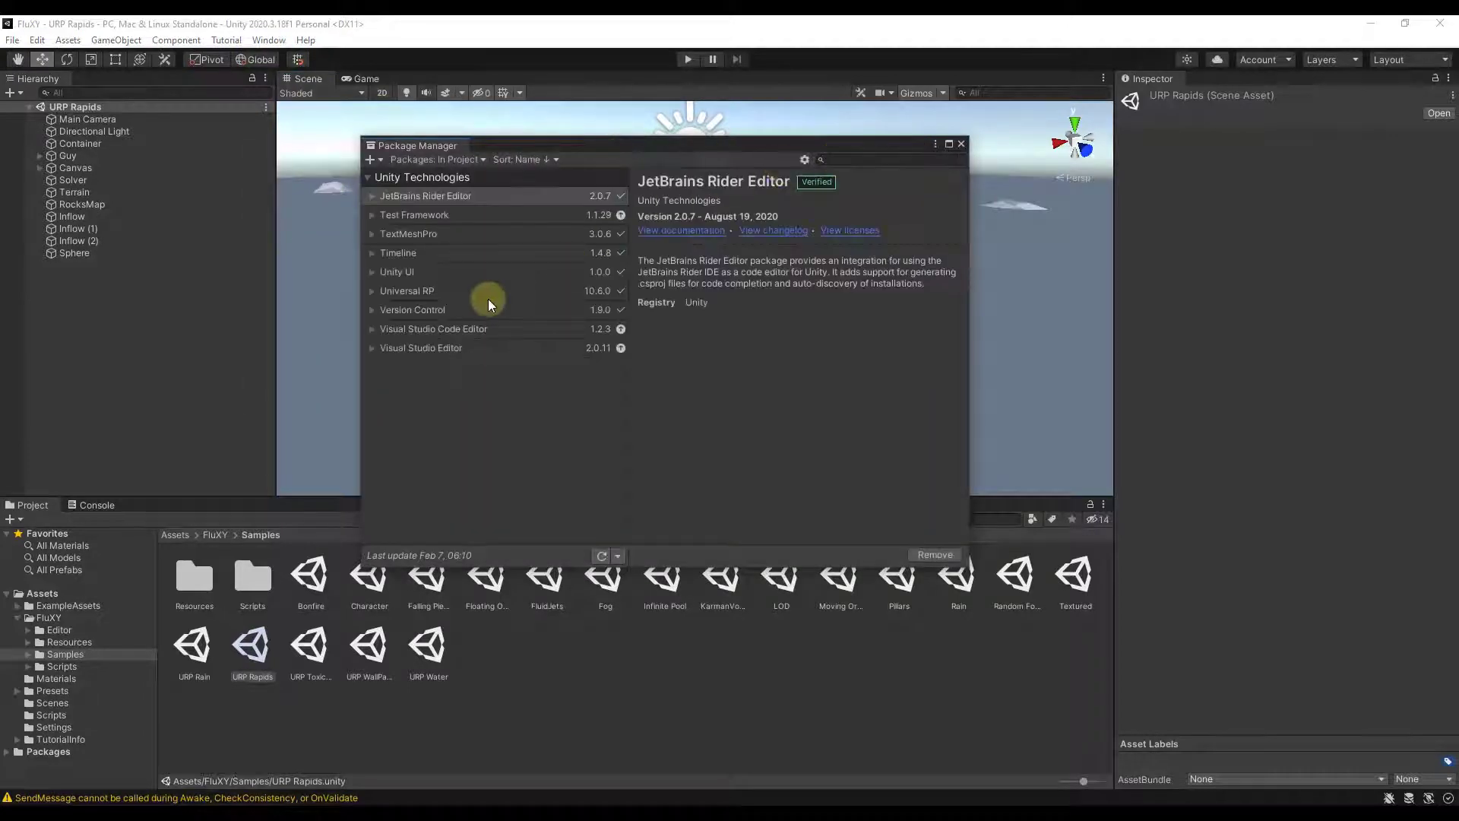
left_click(592, 536)
scroll(450, 311, "down", 12)
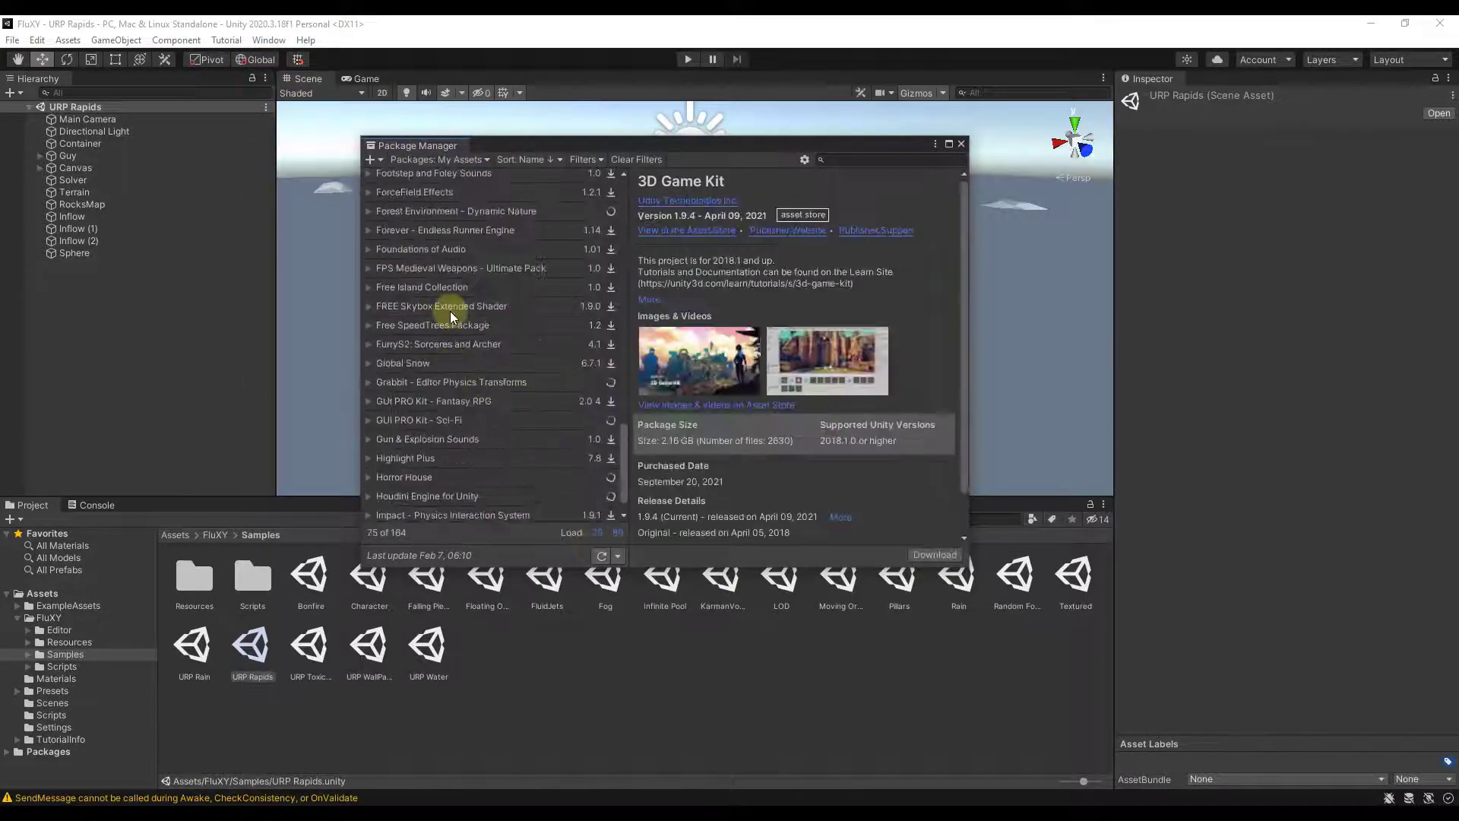
scroll(450, 312, "up", 2)
left_click(372, 227)
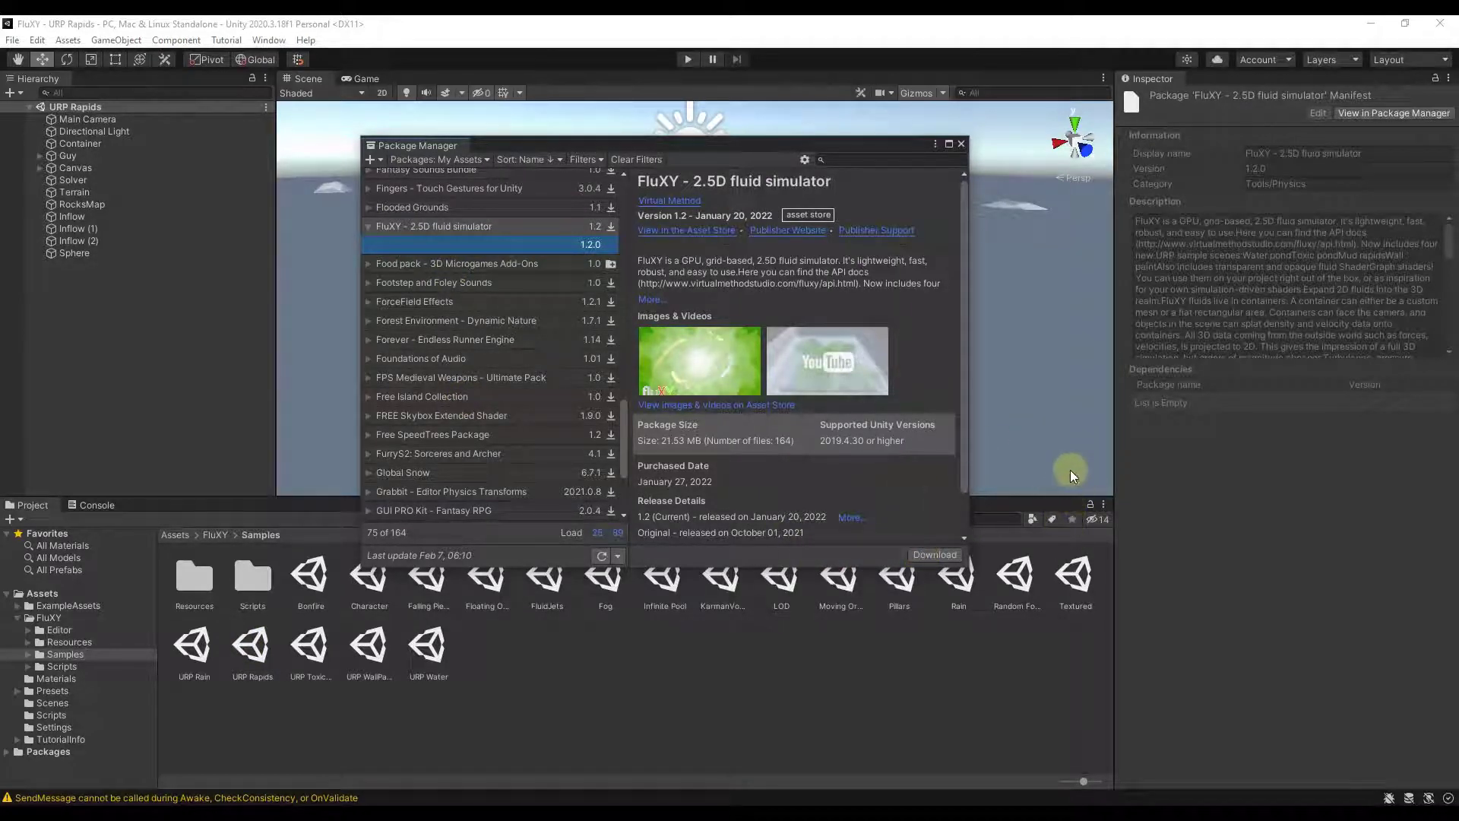
left_click(961, 145)
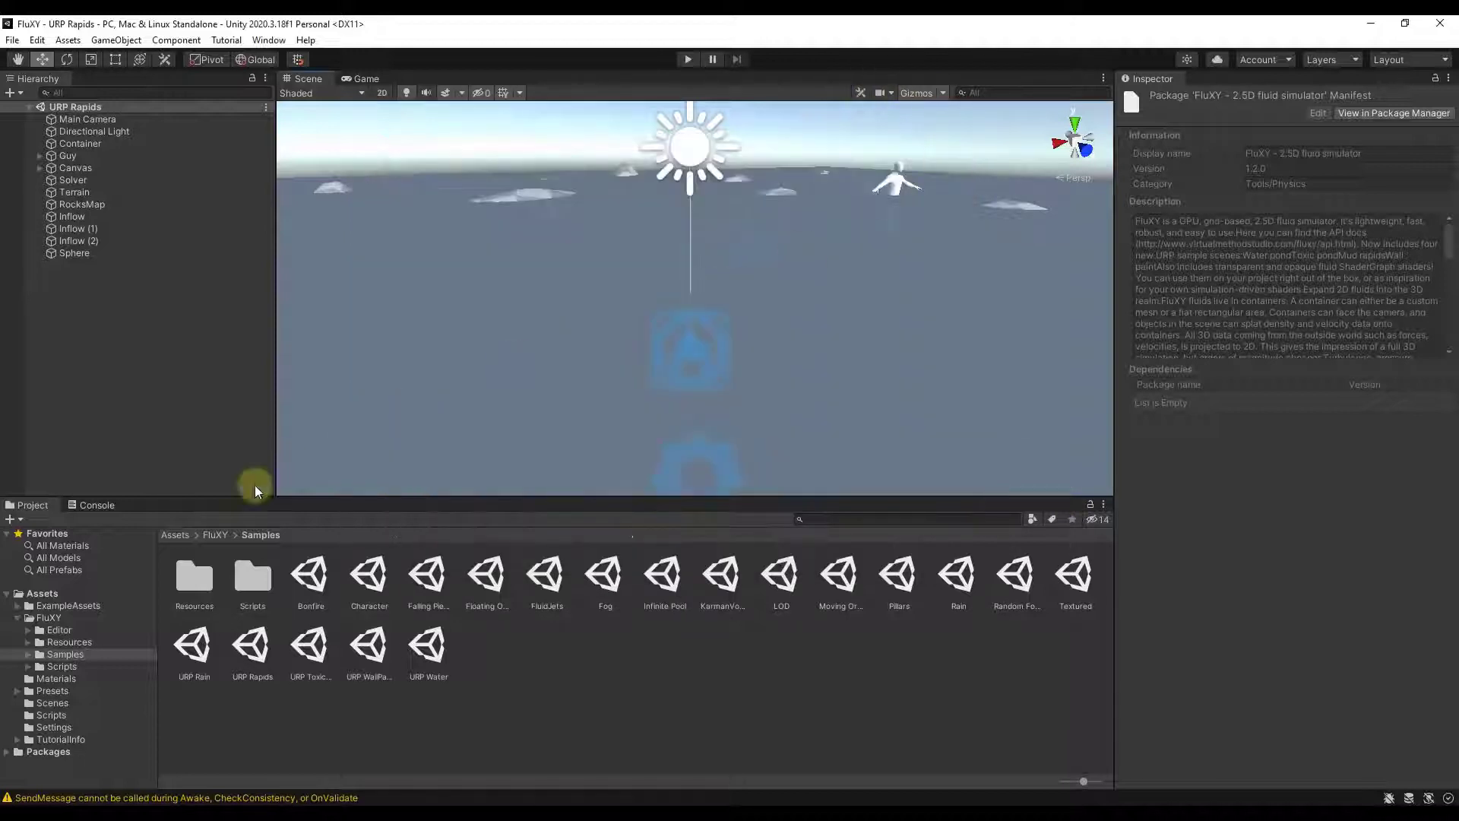
Step: Open QuickstartGuide.pdf from the project's FluXY folder and read through it
left_click(50, 619)
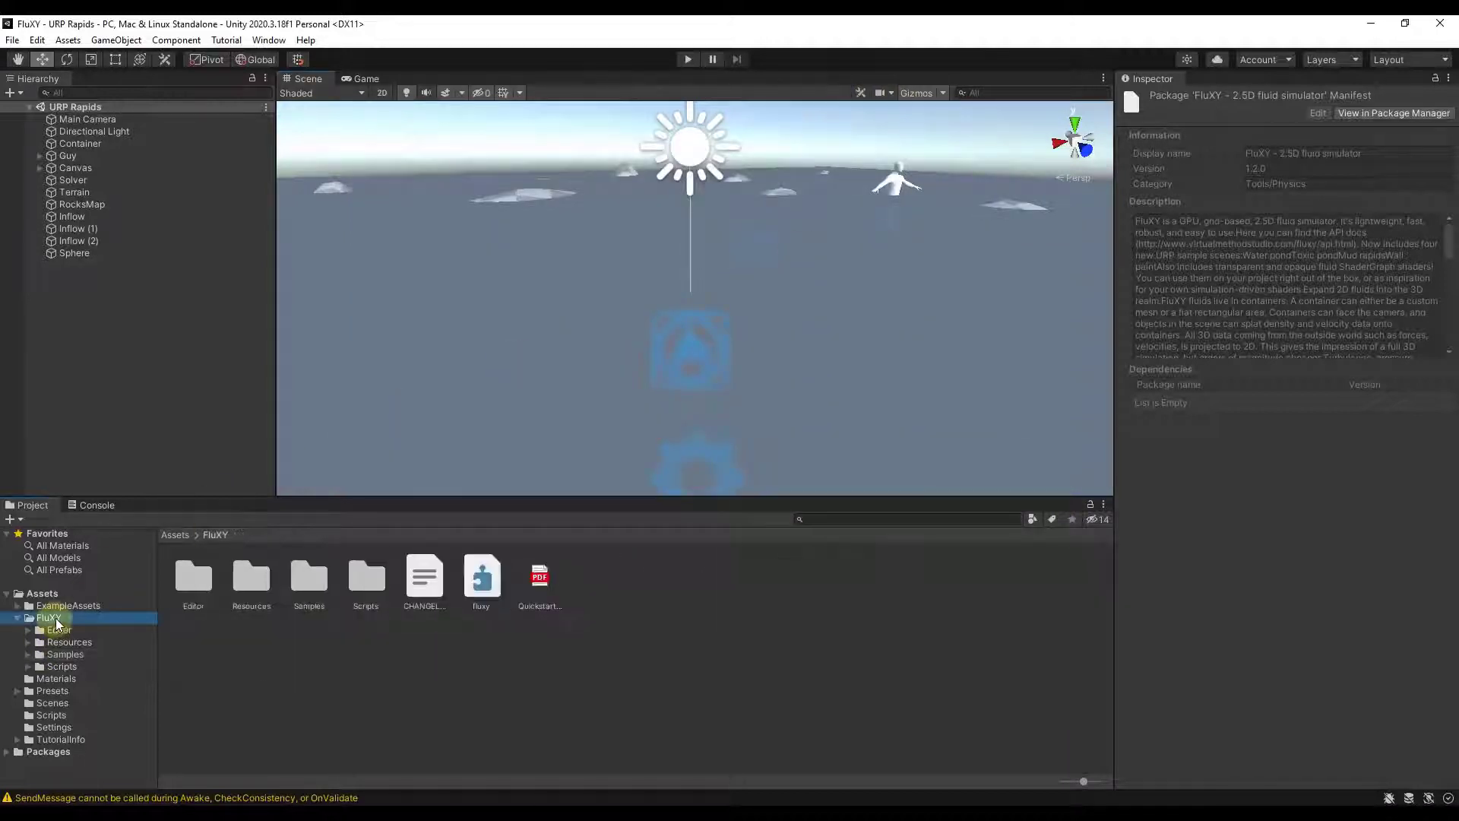
left_click(544, 582)
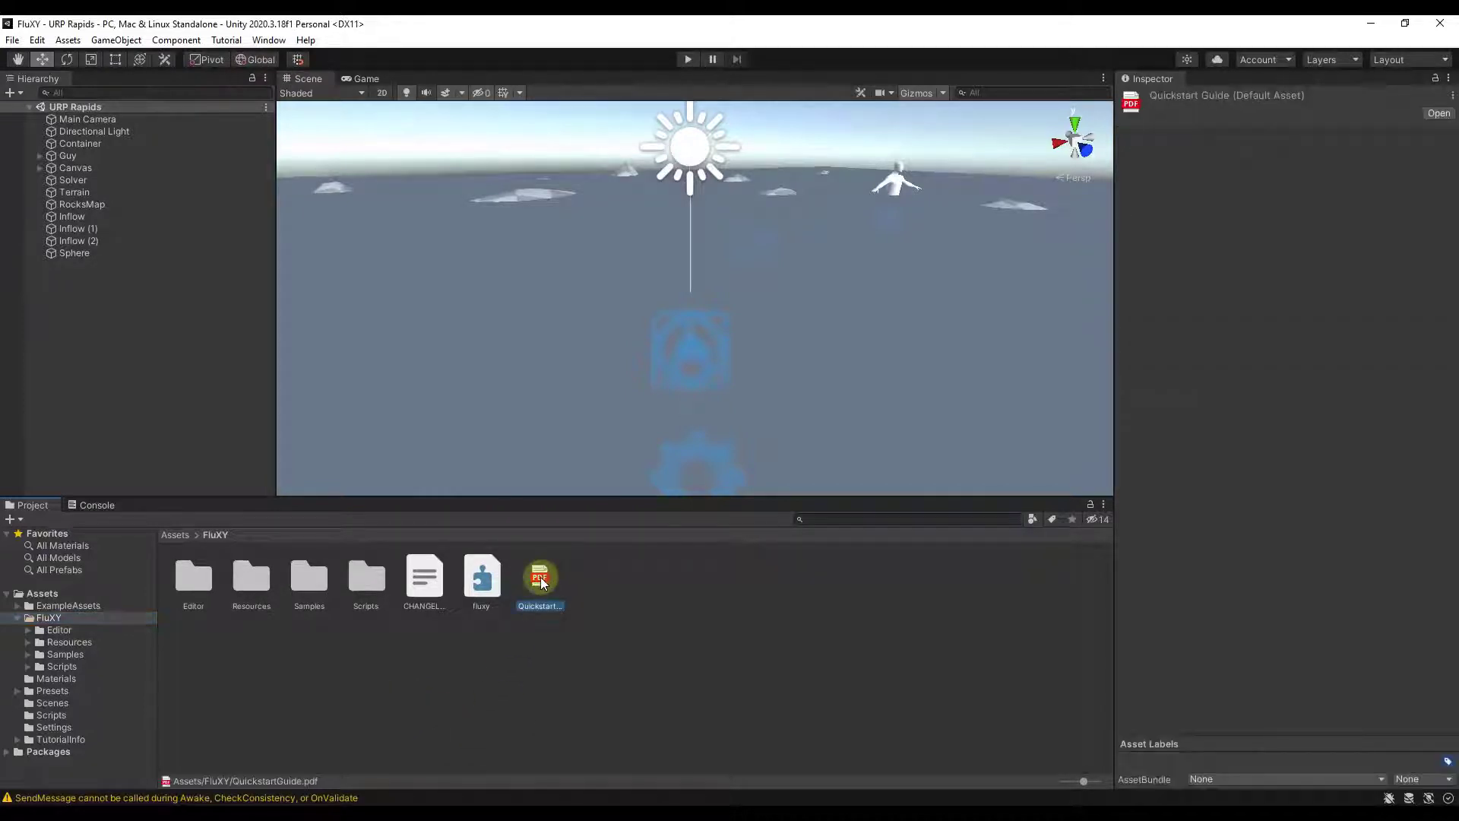
double_click(542, 582)
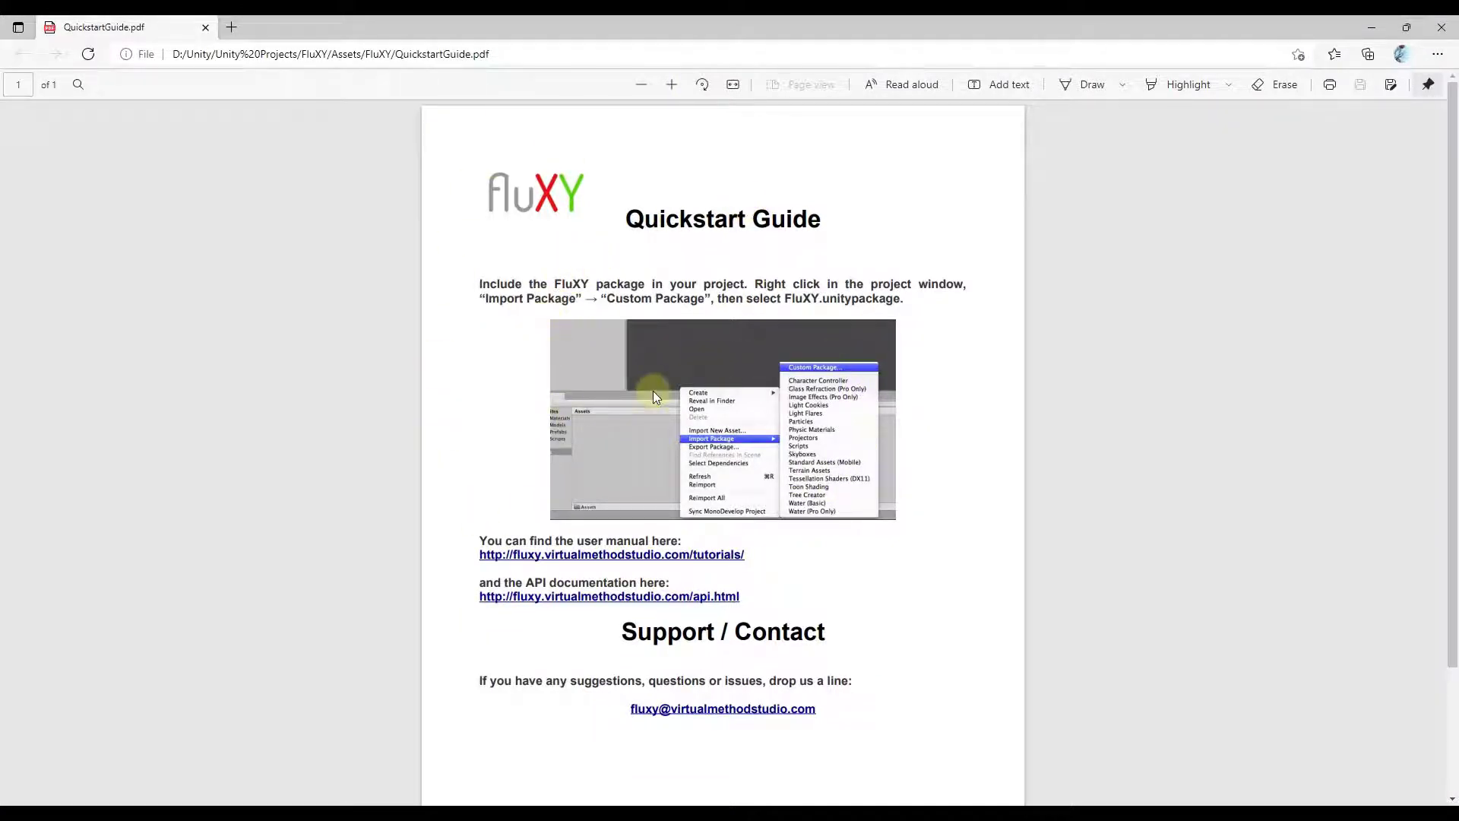
scroll(669, 403, "down", 2)
scroll(710, 408, "up", 2)
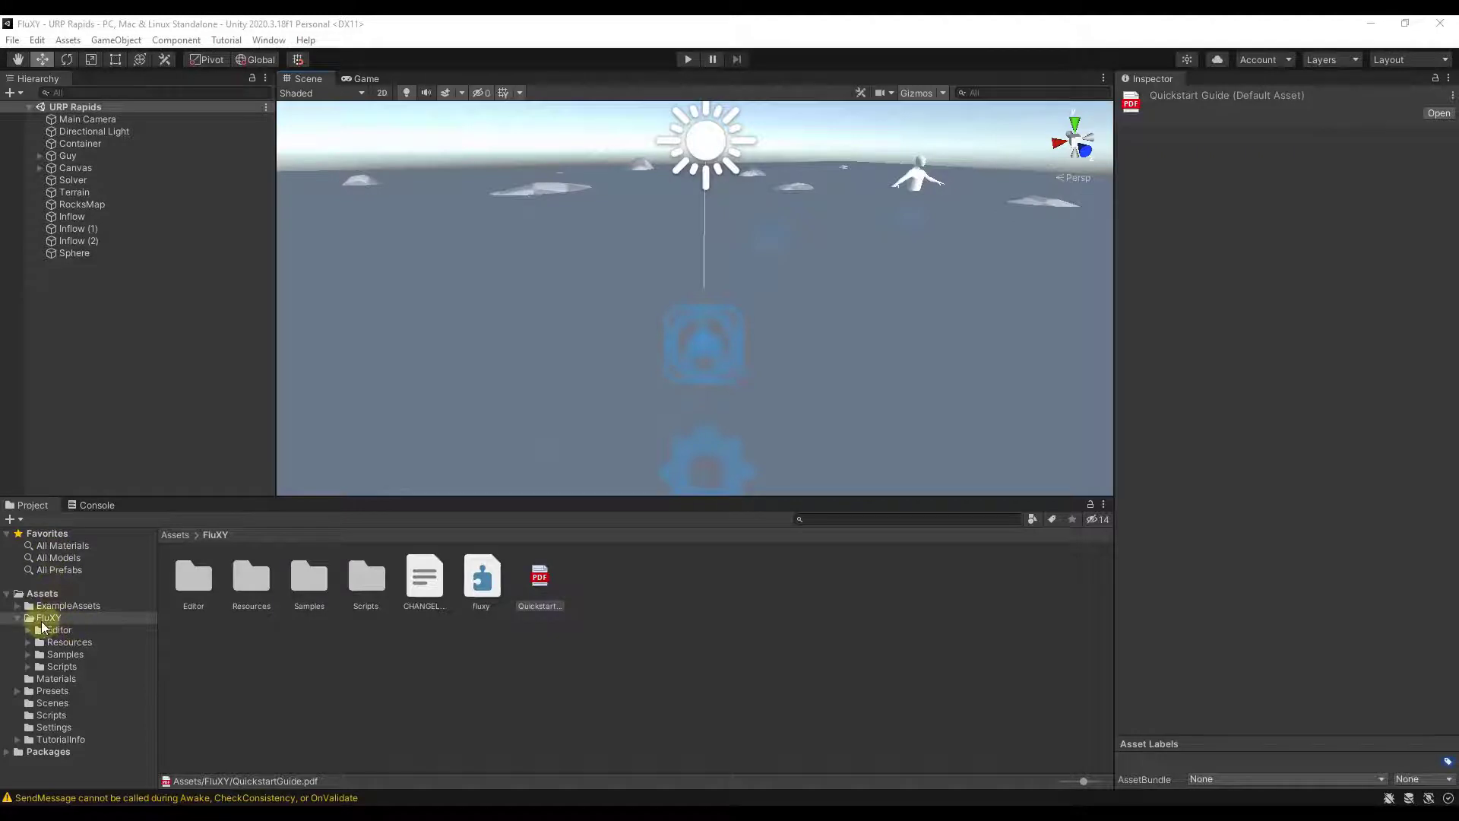
Step: Open the URP Water sample scene from FluXY's Samples folder and play it
double_click(305, 577)
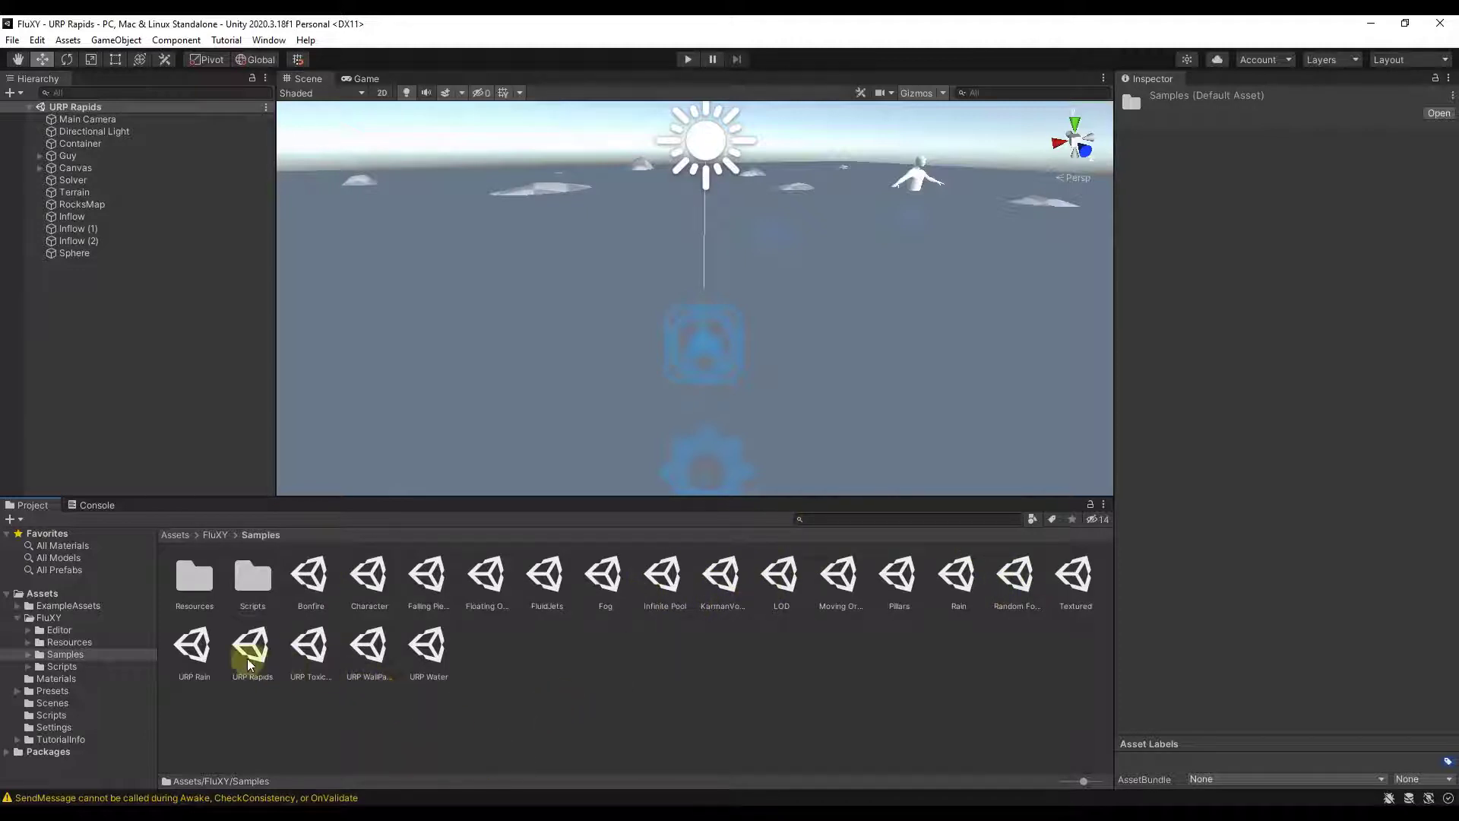
double_click(428, 649)
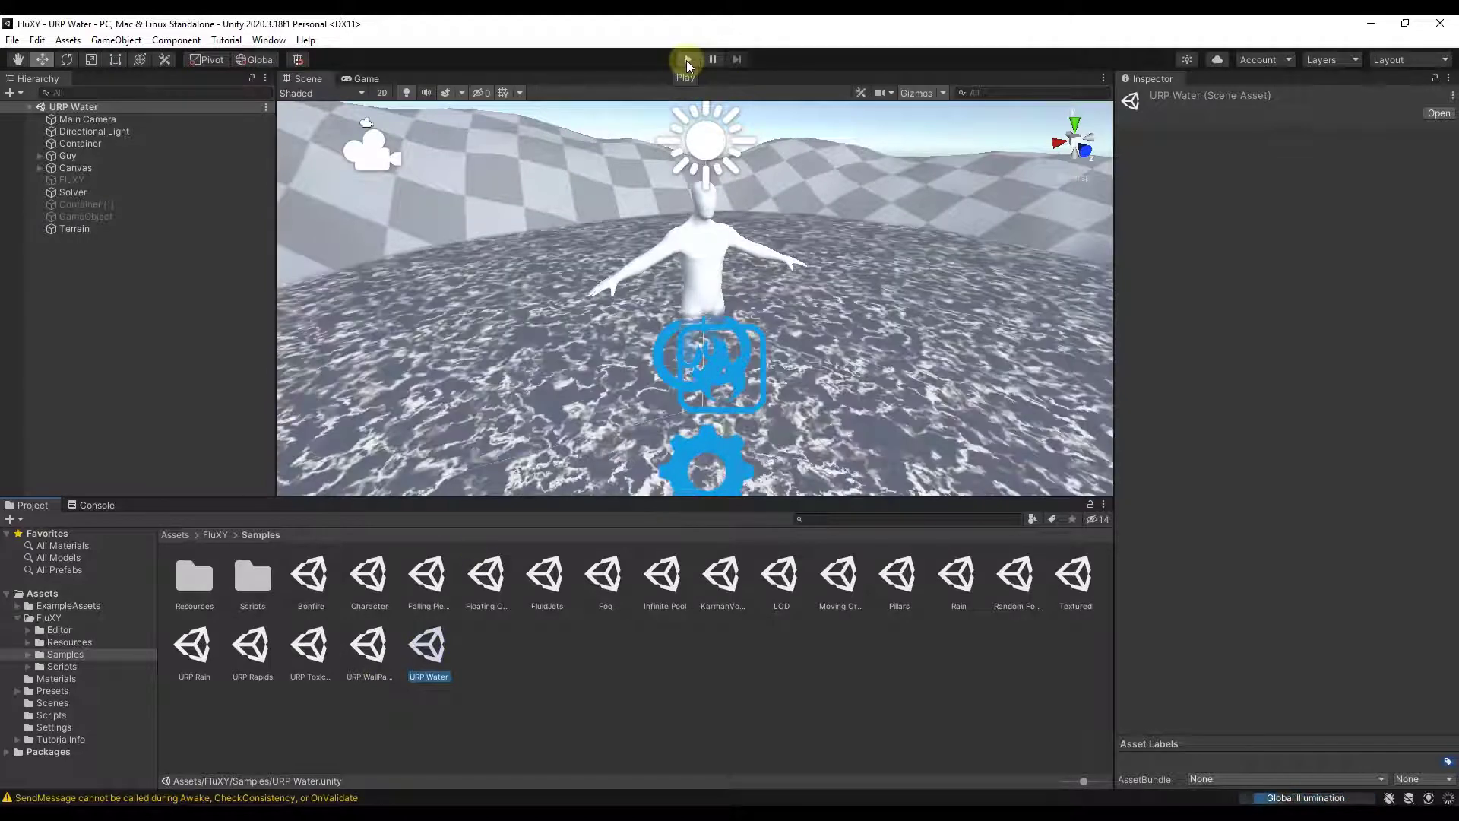
left_click(687, 61)
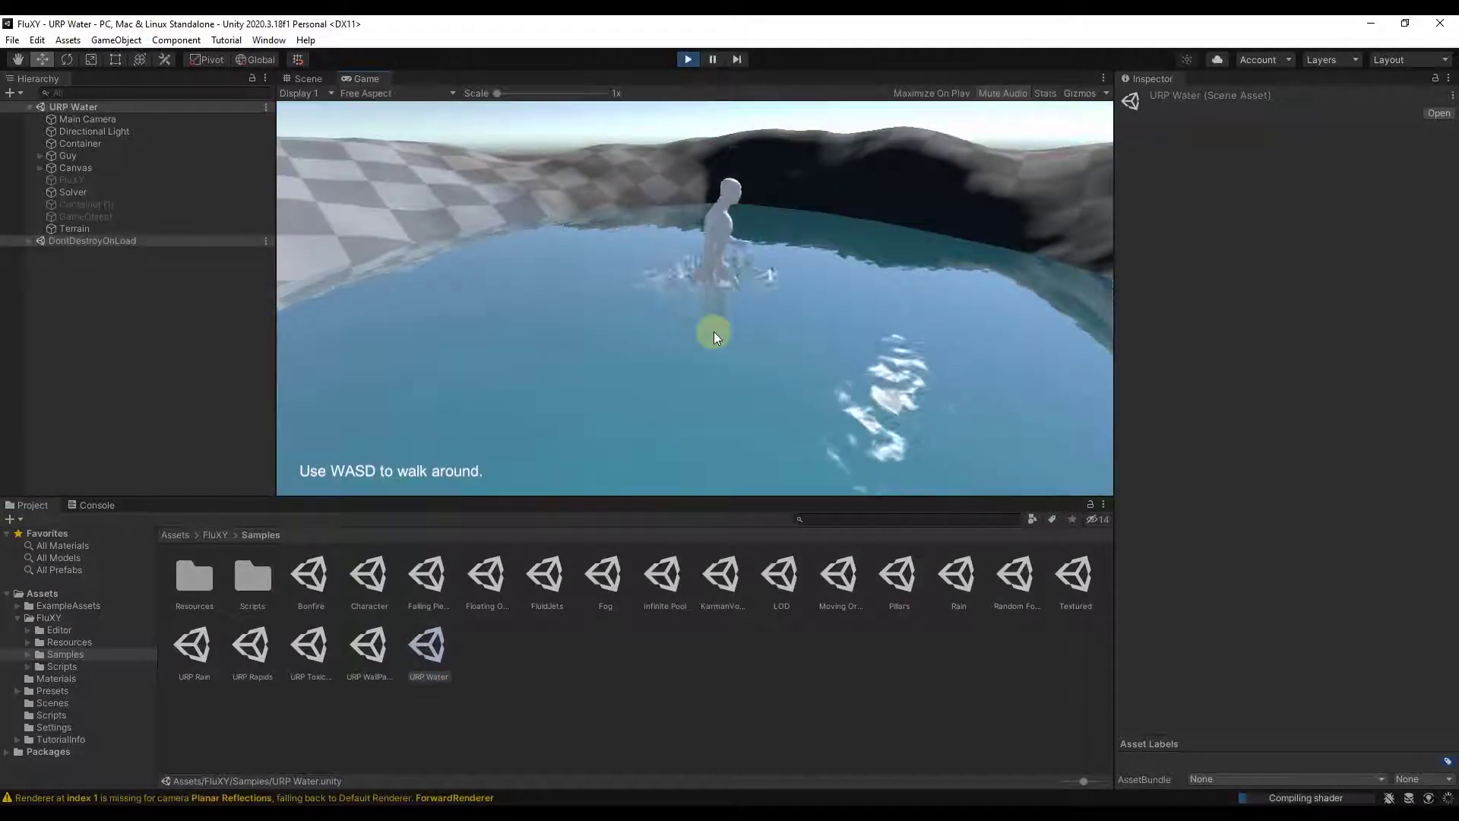
Step: Walk the character around the pool in all directions to examine how the water surface reacts to its movement
key("d")
key("s")
key("a")
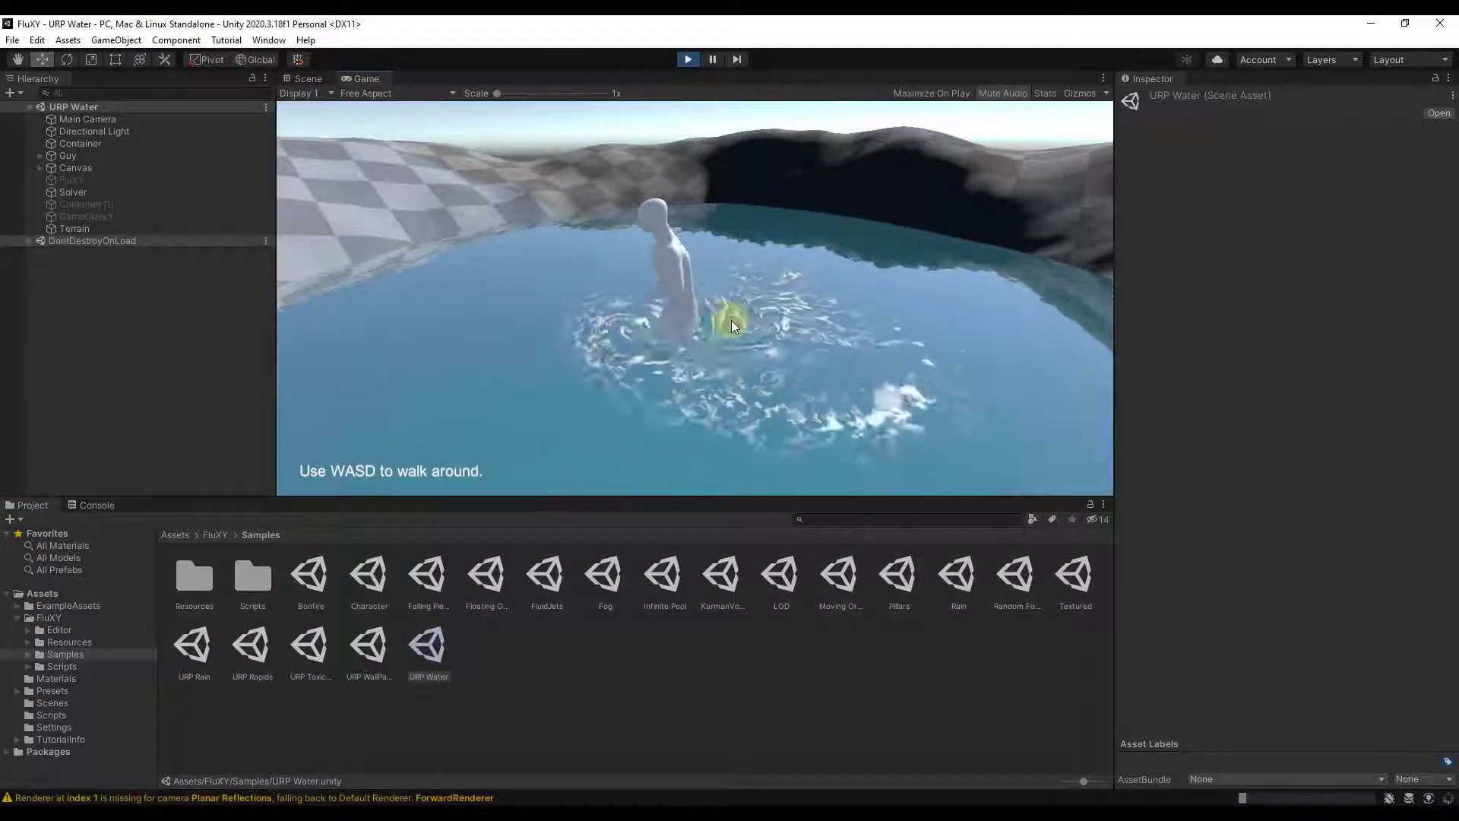
key("w")
key("d")
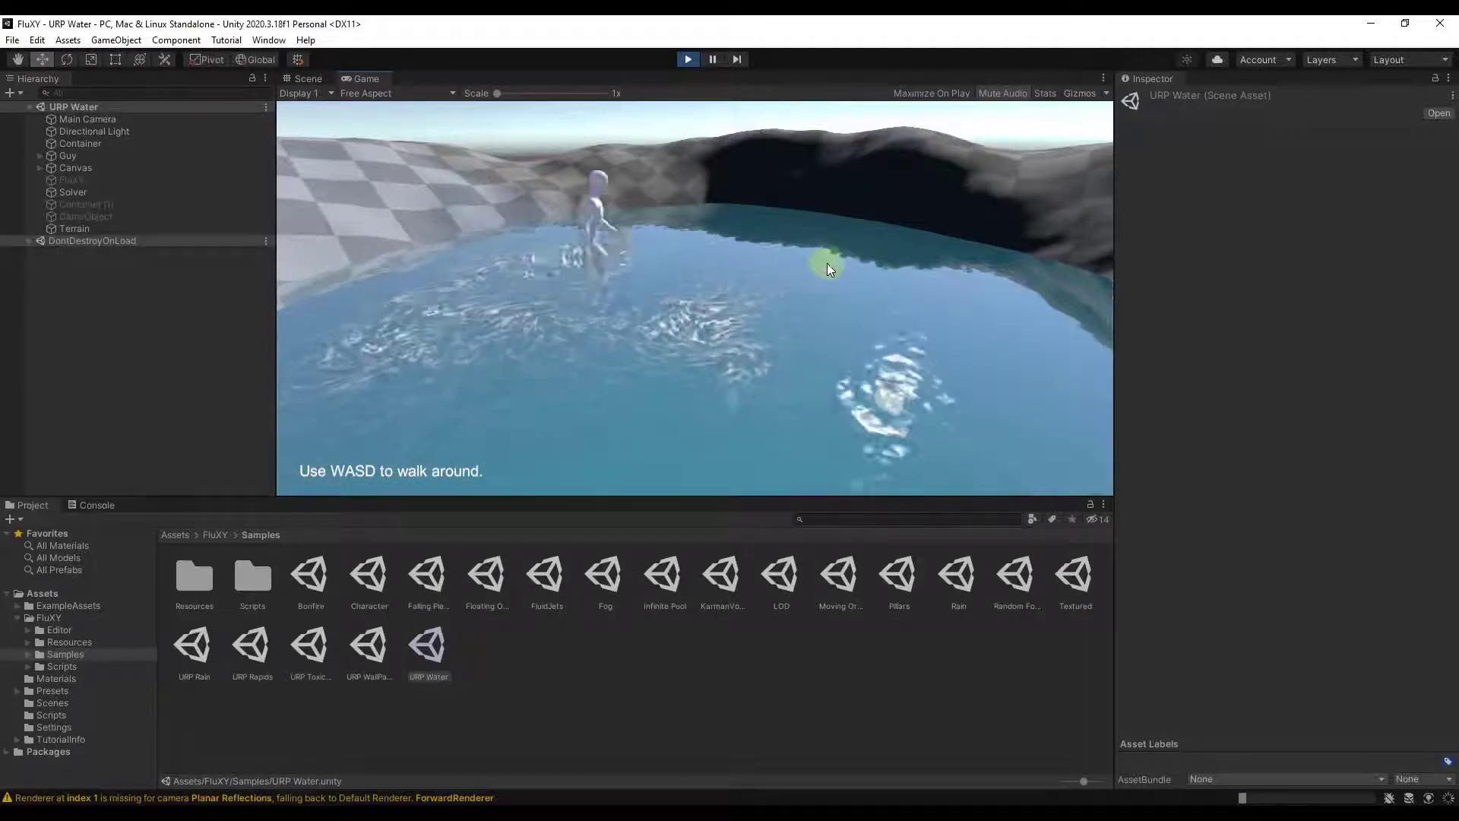
key("s")
key("a")
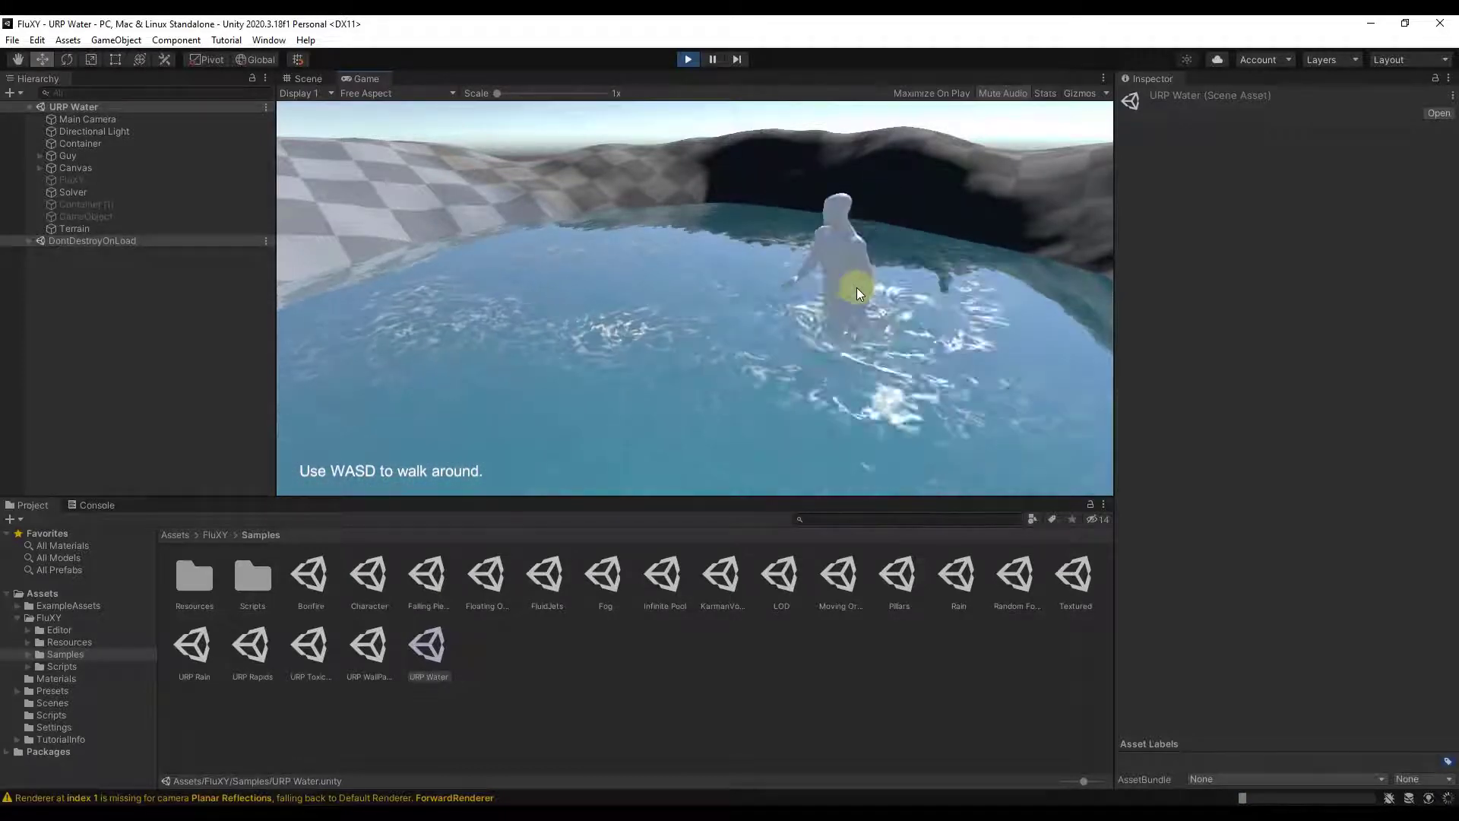
key("a")
key("w")
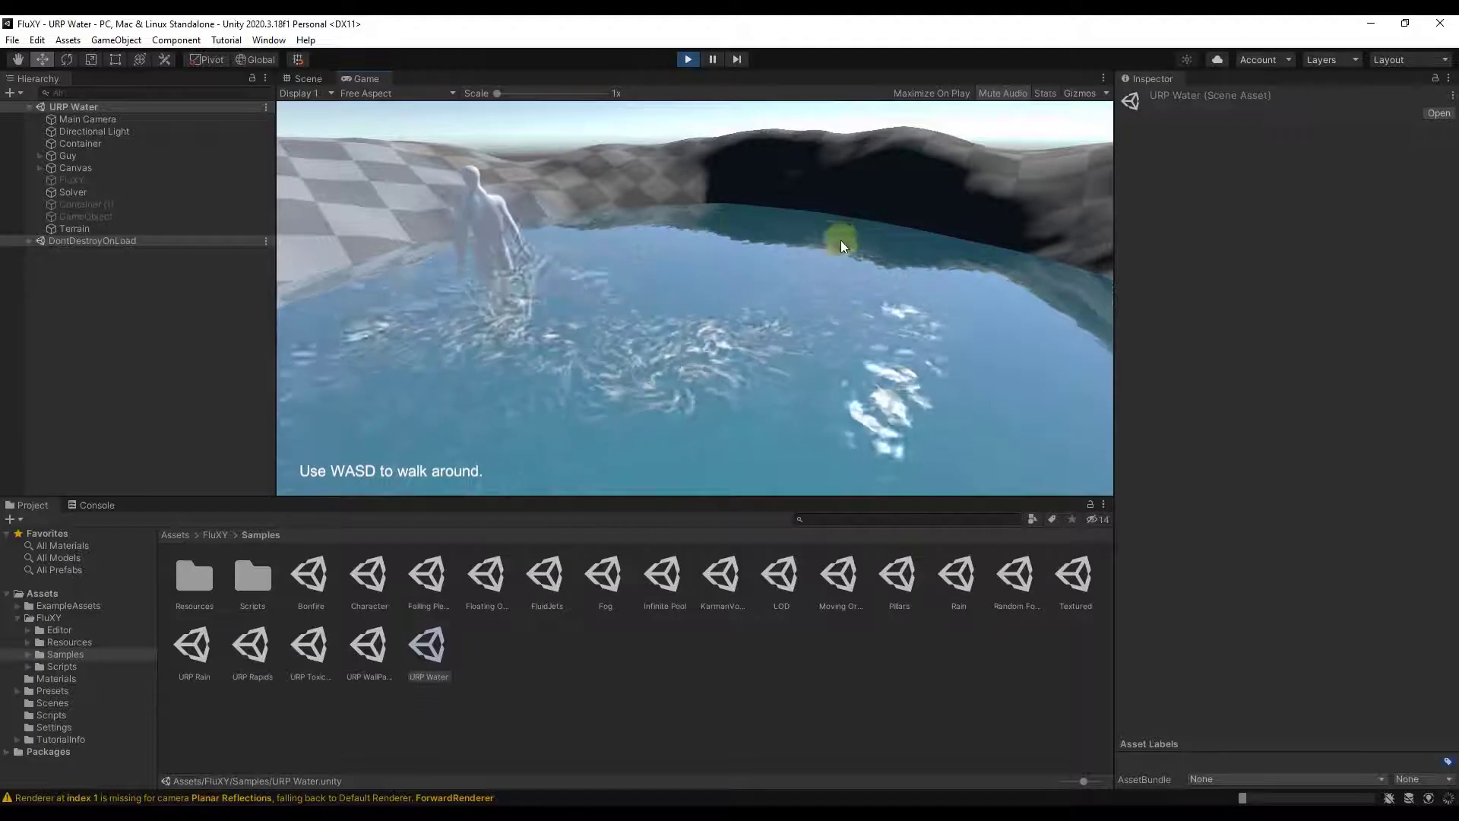
key("d")
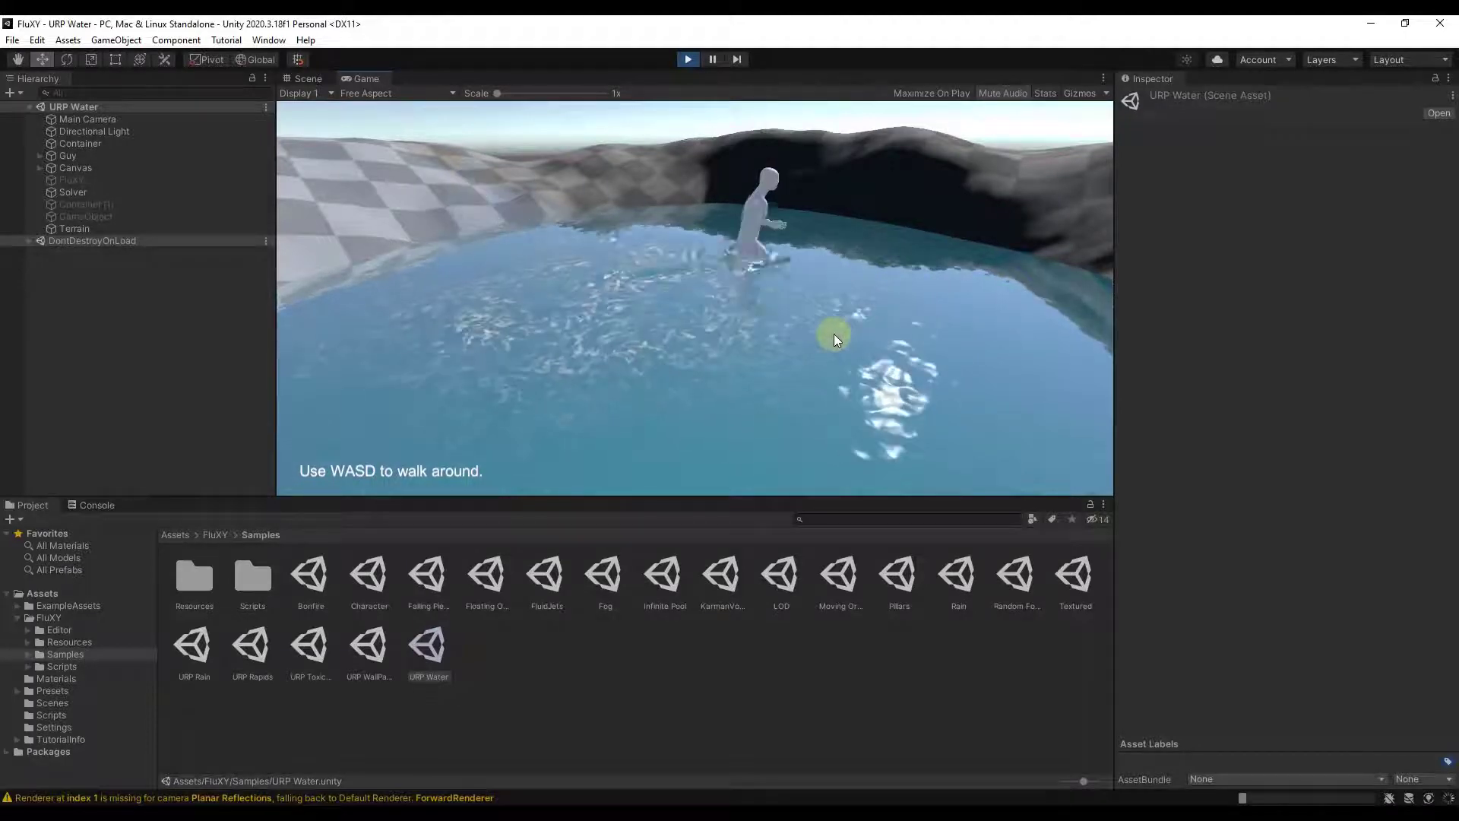
key("s")
key("a")
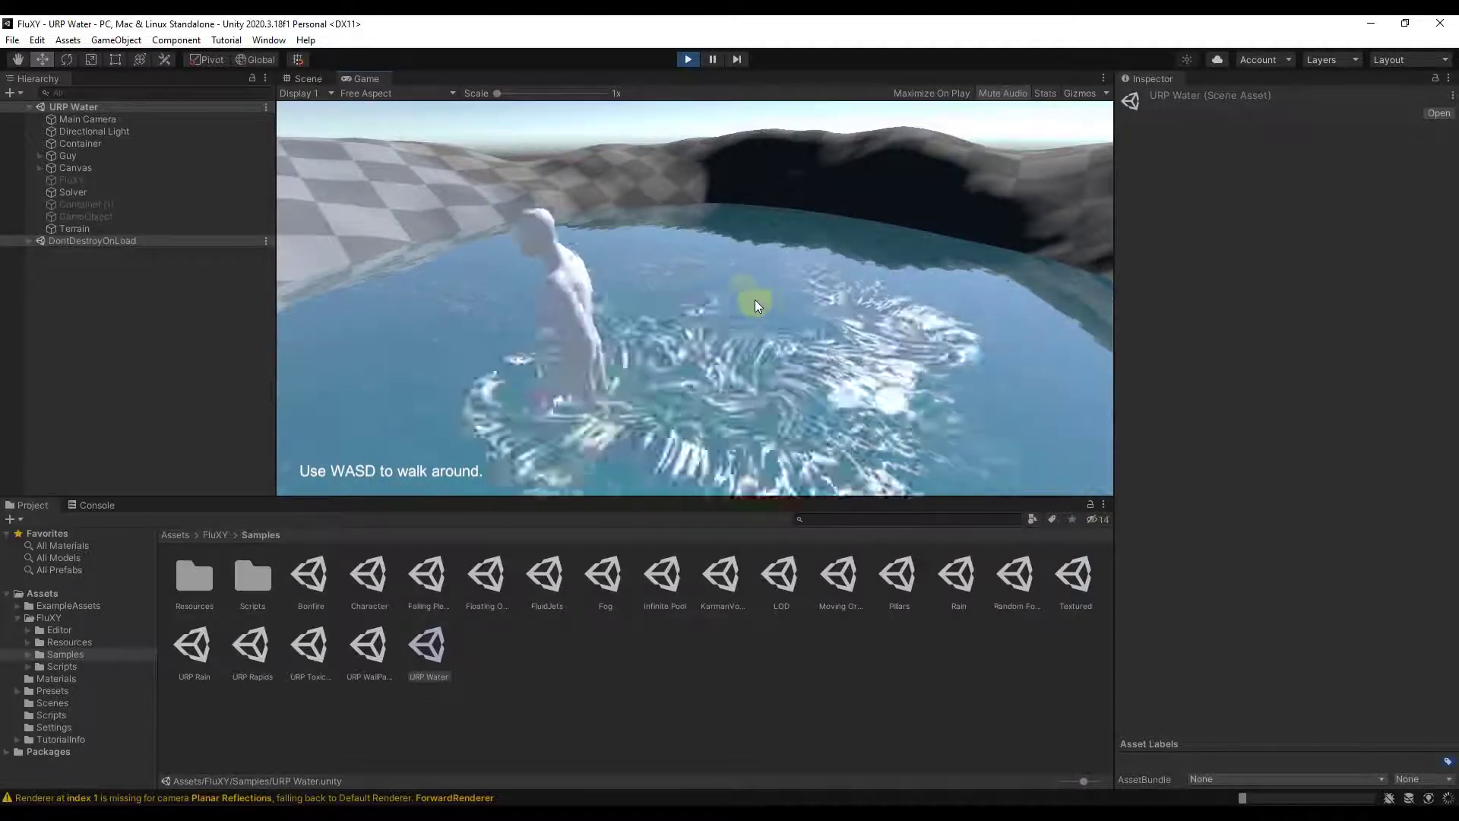
key("w")
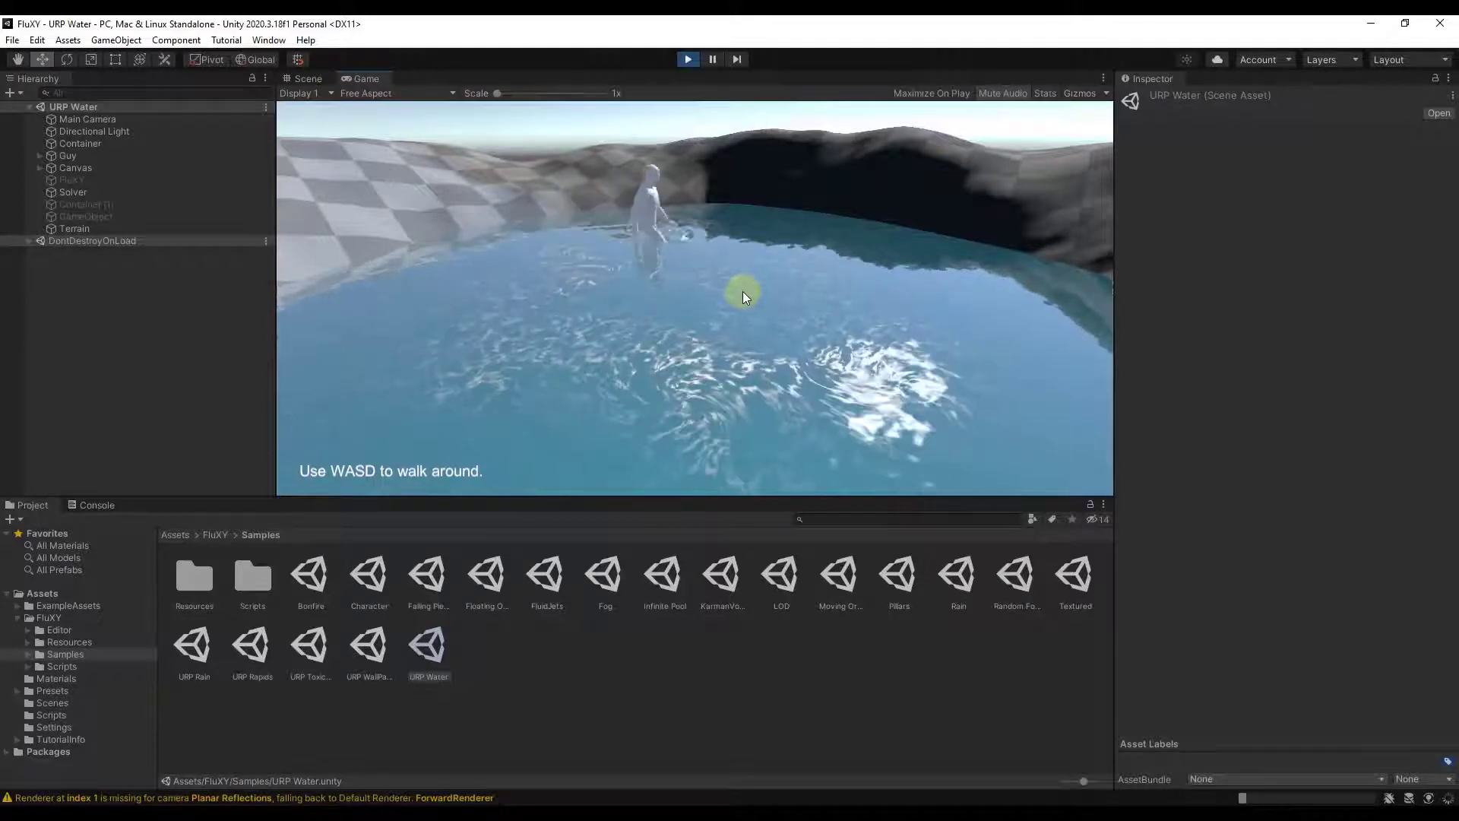
key("s")
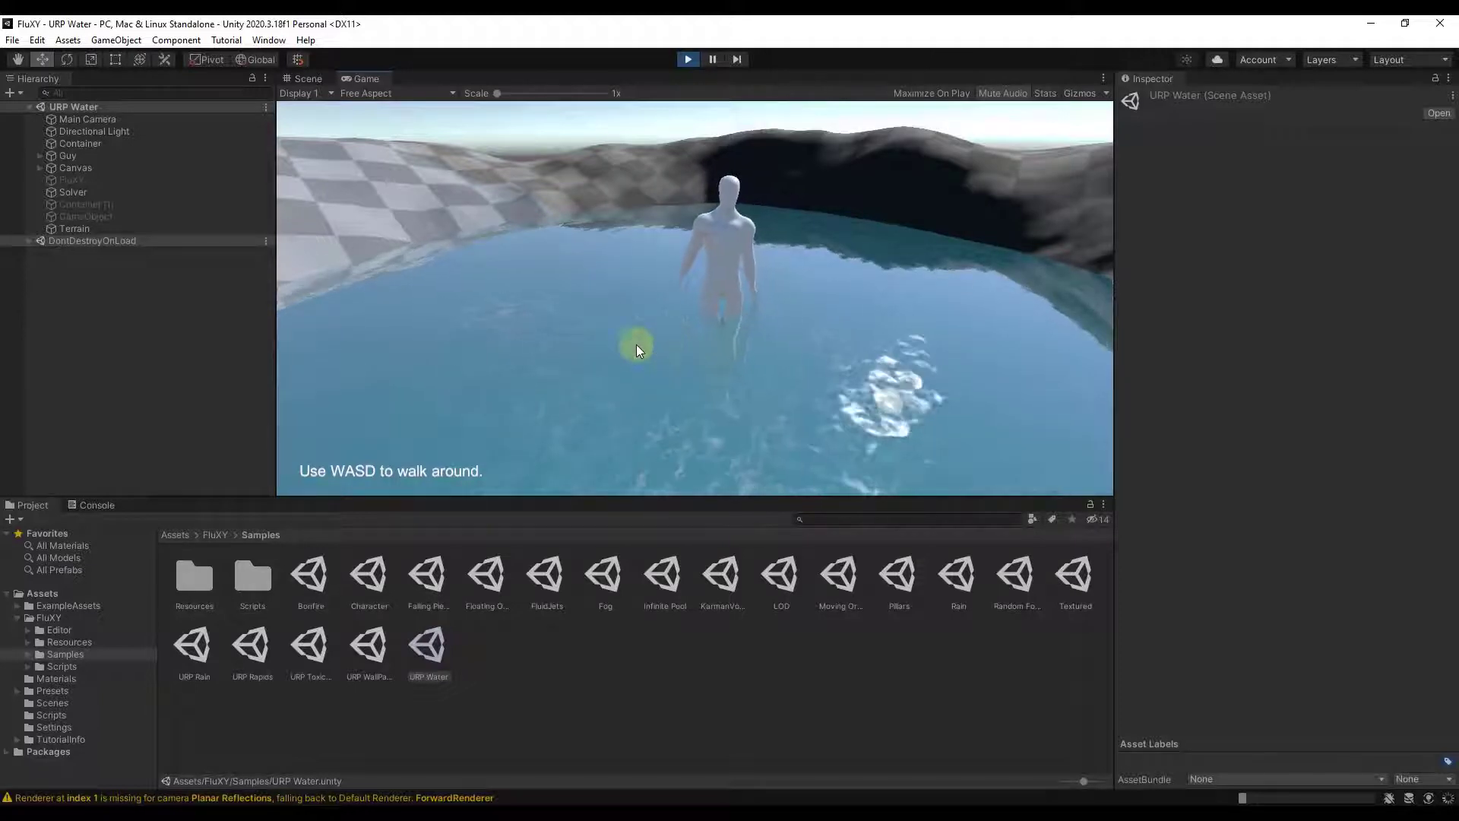
Step: Play the URP Toxic Waste sample scene and walk the character through the green fluid around the barrel
double_click(310, 648)
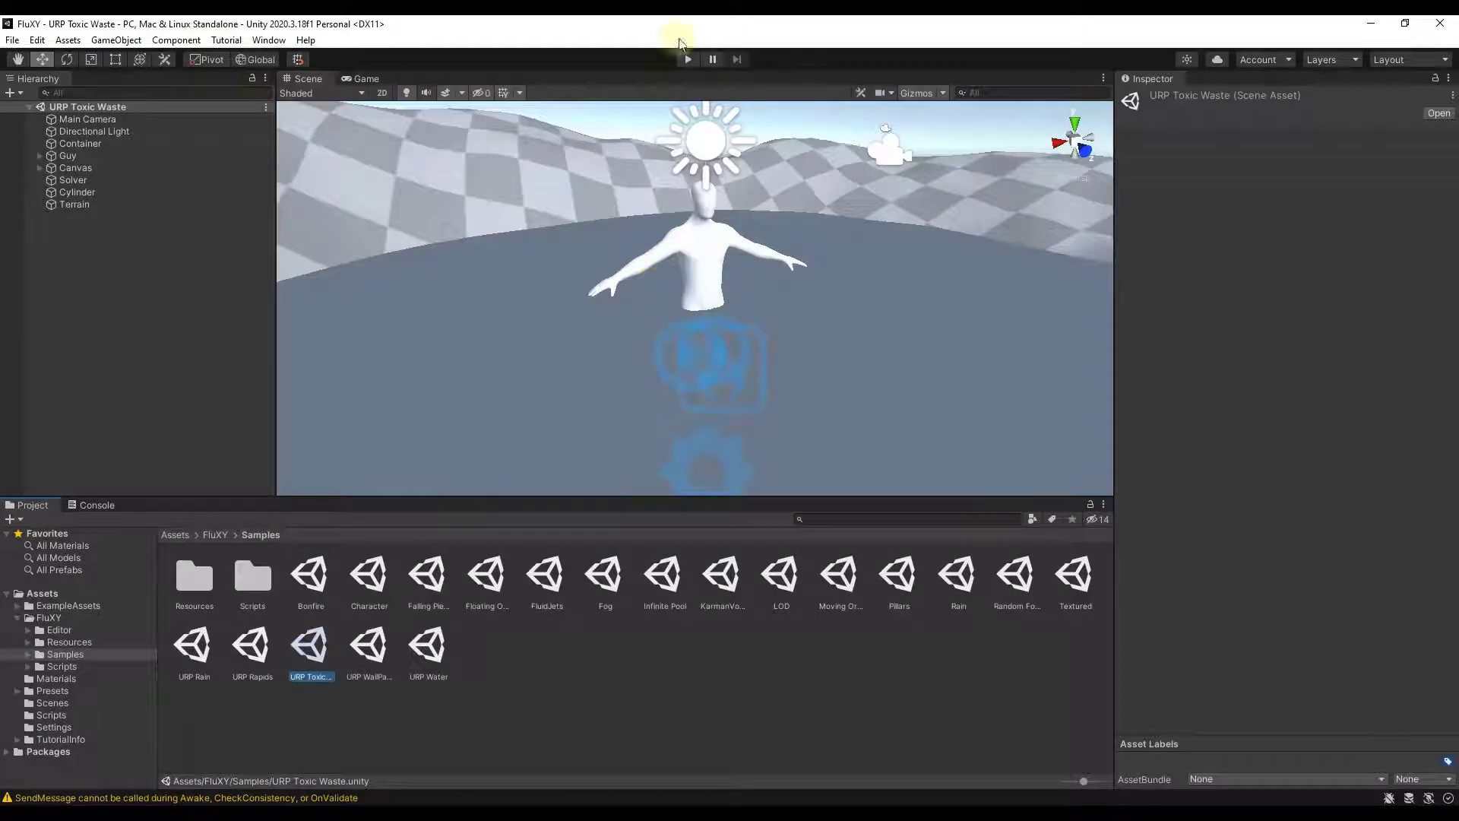
left_click(688, 59)
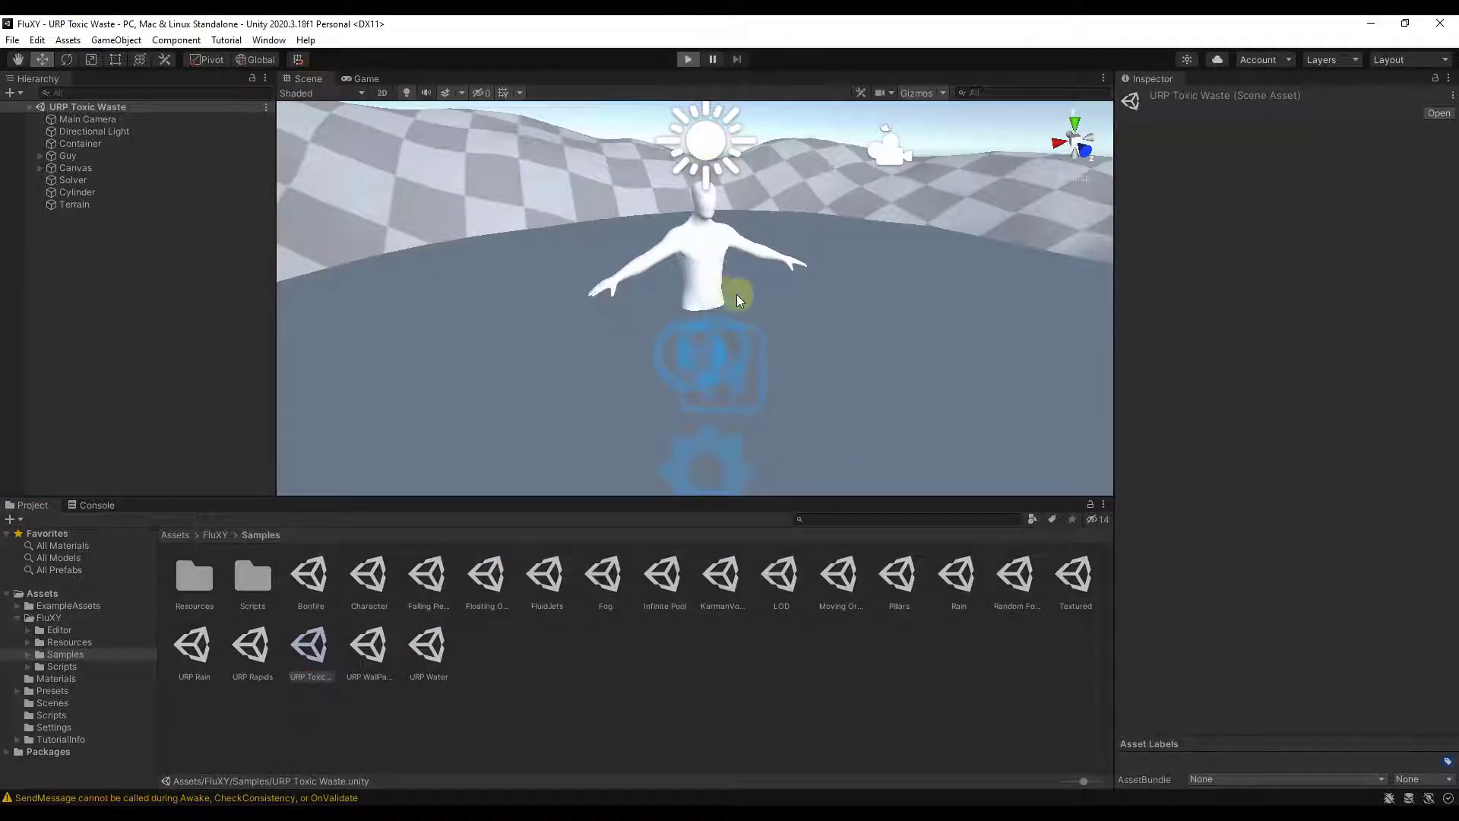
key("a")
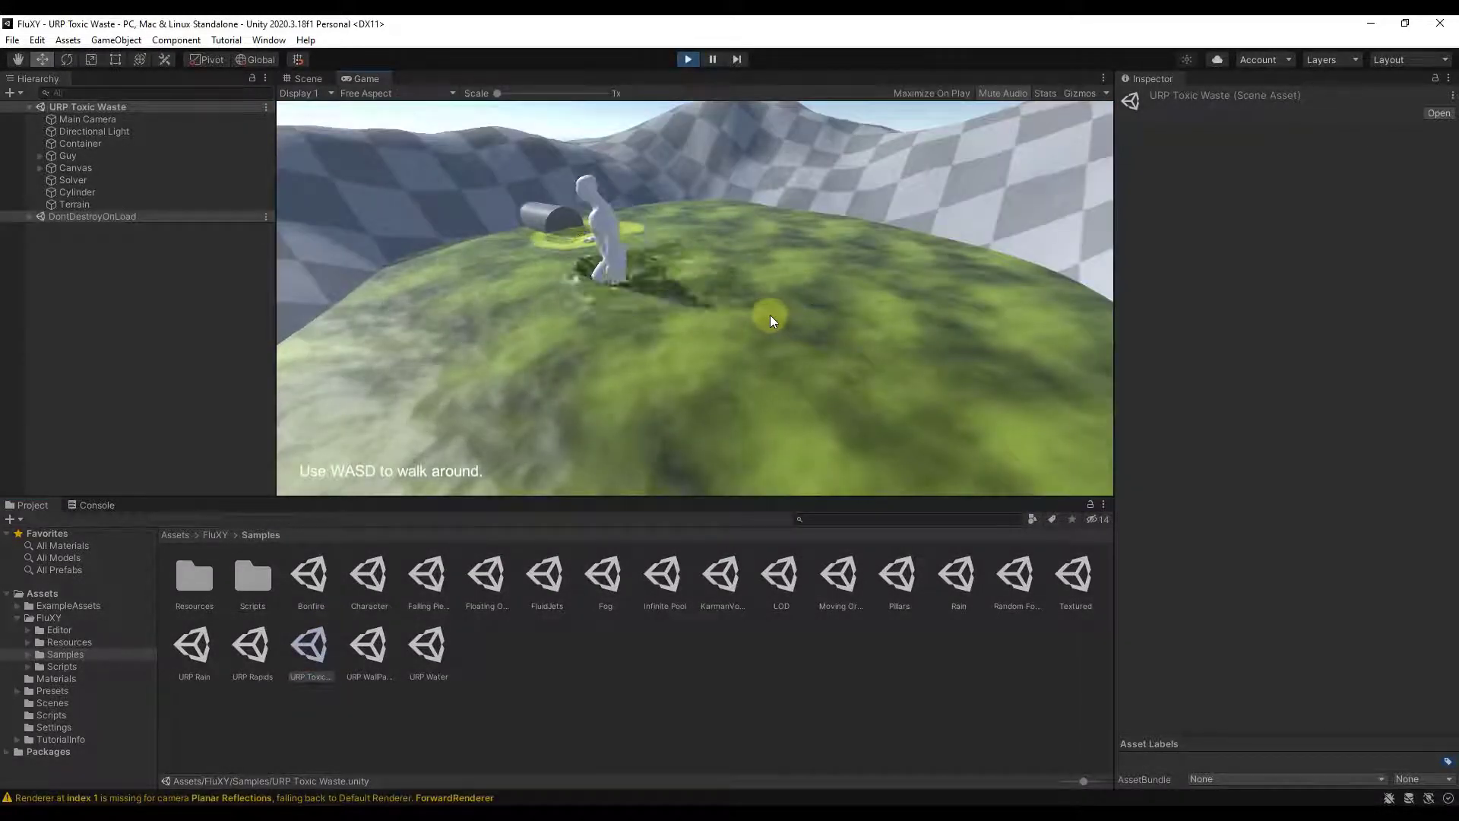
key("w")
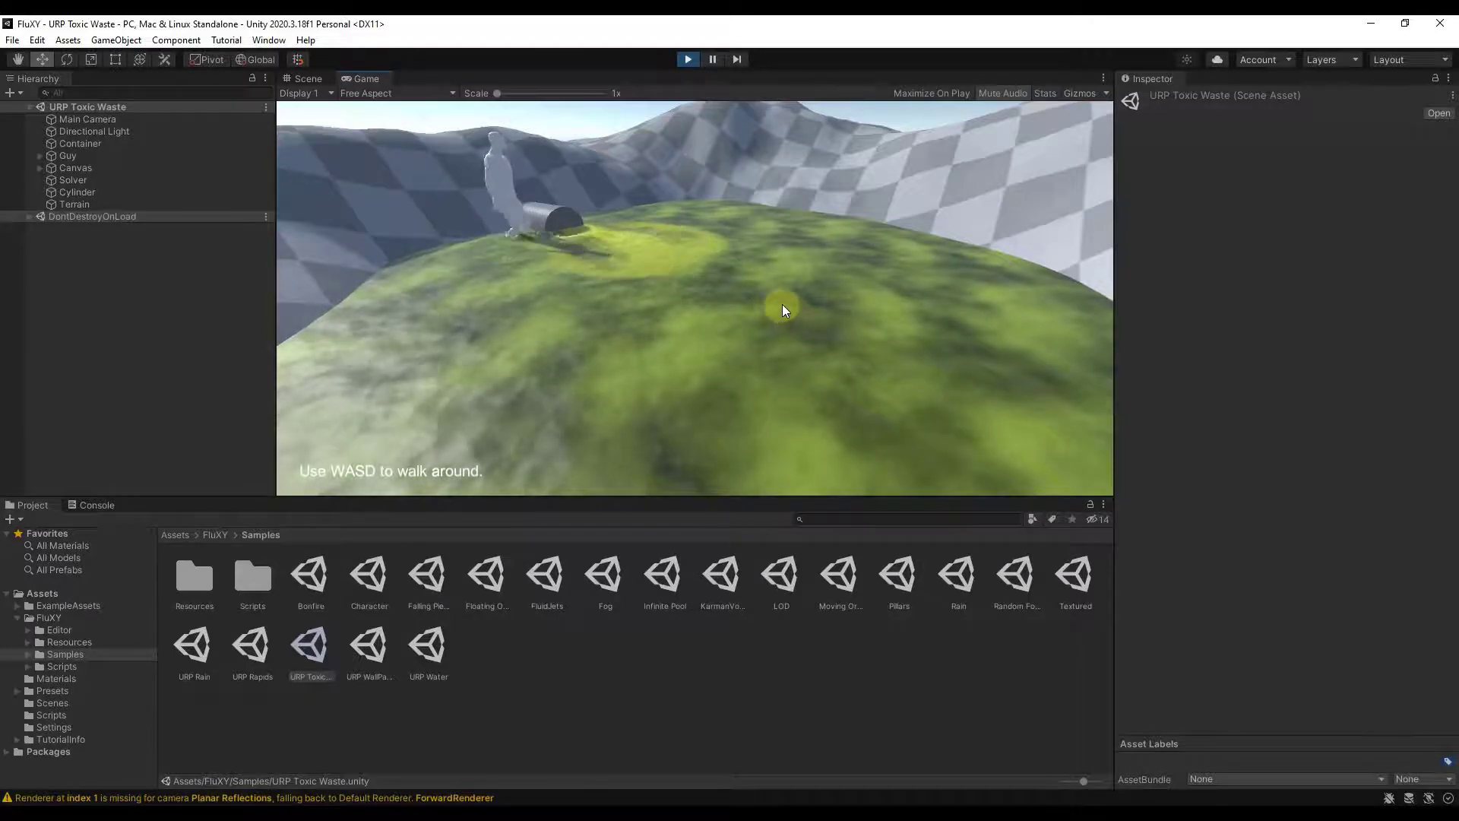
key("s")
key("w")
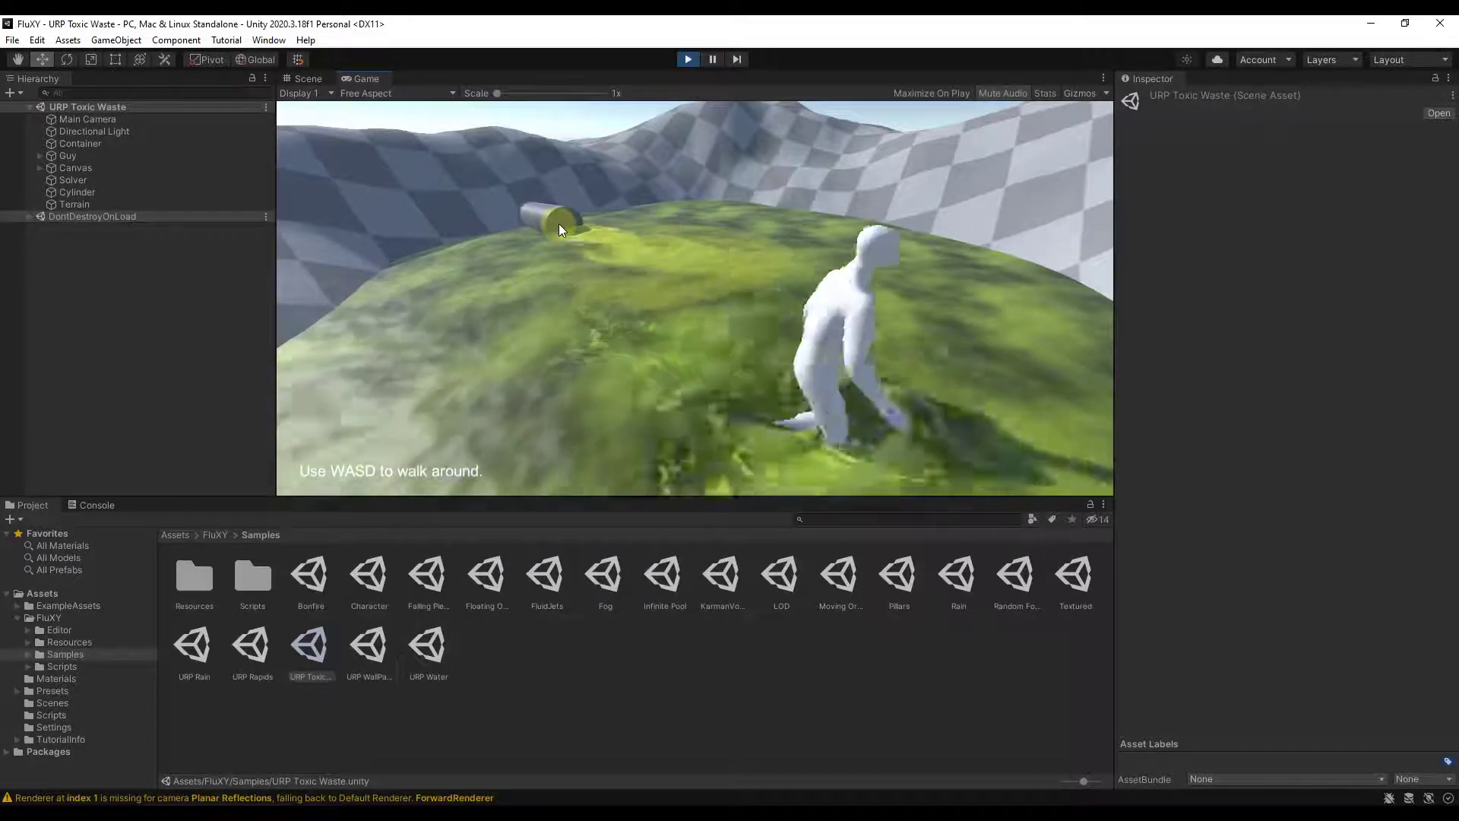
key("a")
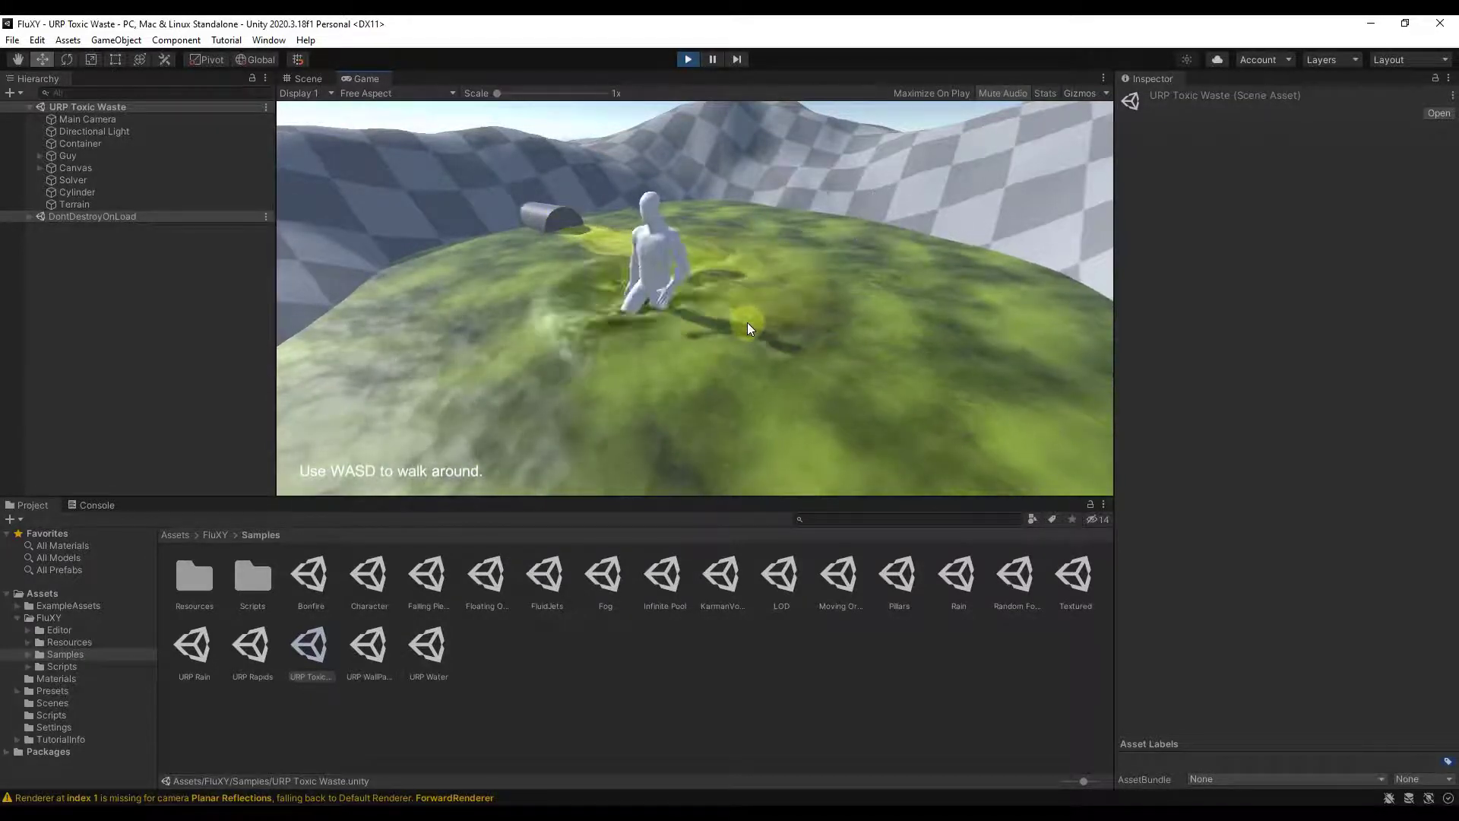
key("s")
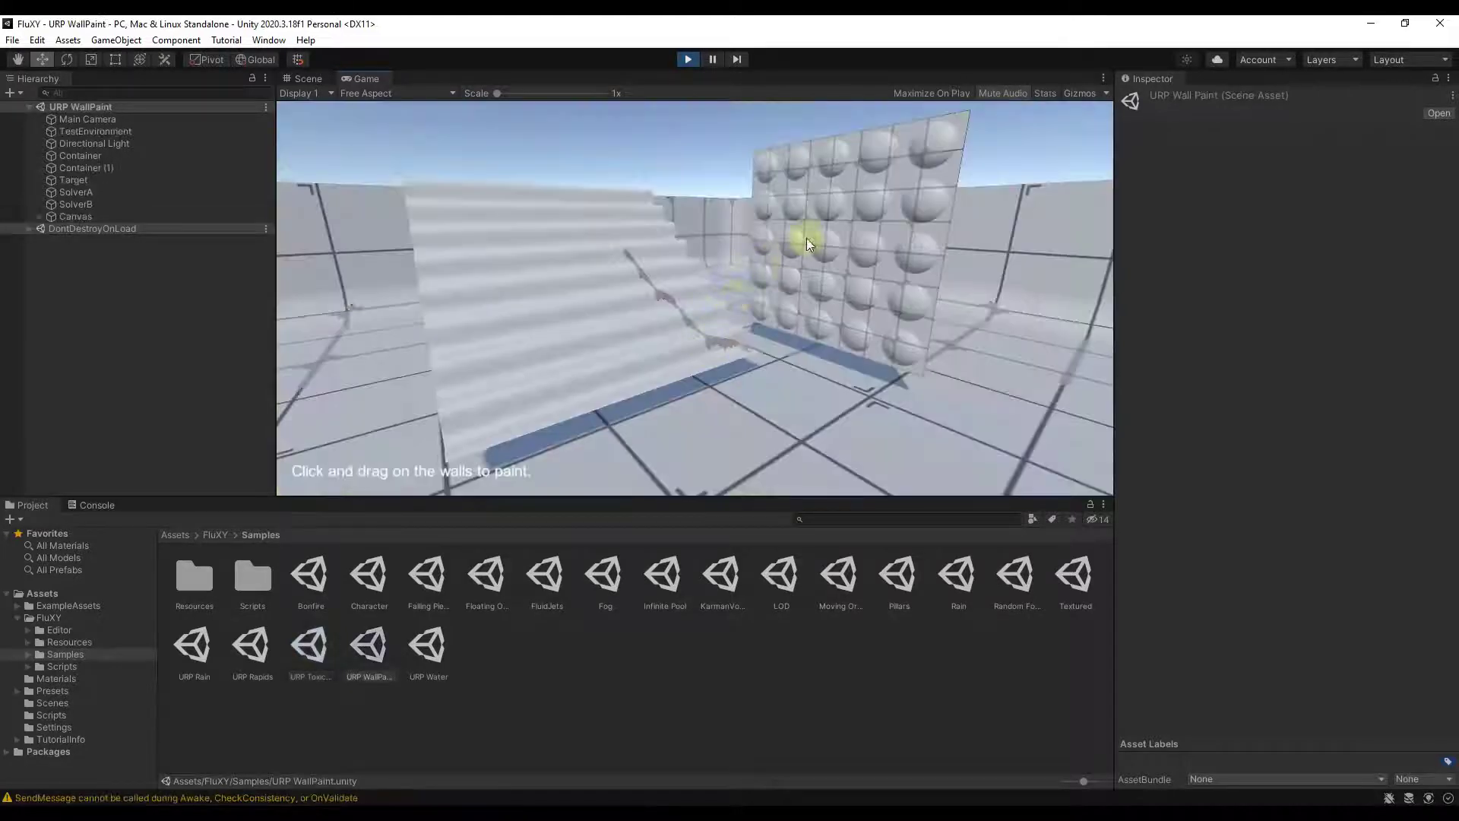
Step: Paint fluid strokes on the sphere-studded wall and the corrugated wall in the running URP WallPaint sample scene
mouse_move(802, 290)
left_mouse_down()
mouse_move(823, 212)
mouse_move(863, 185)
left_mouse_up()
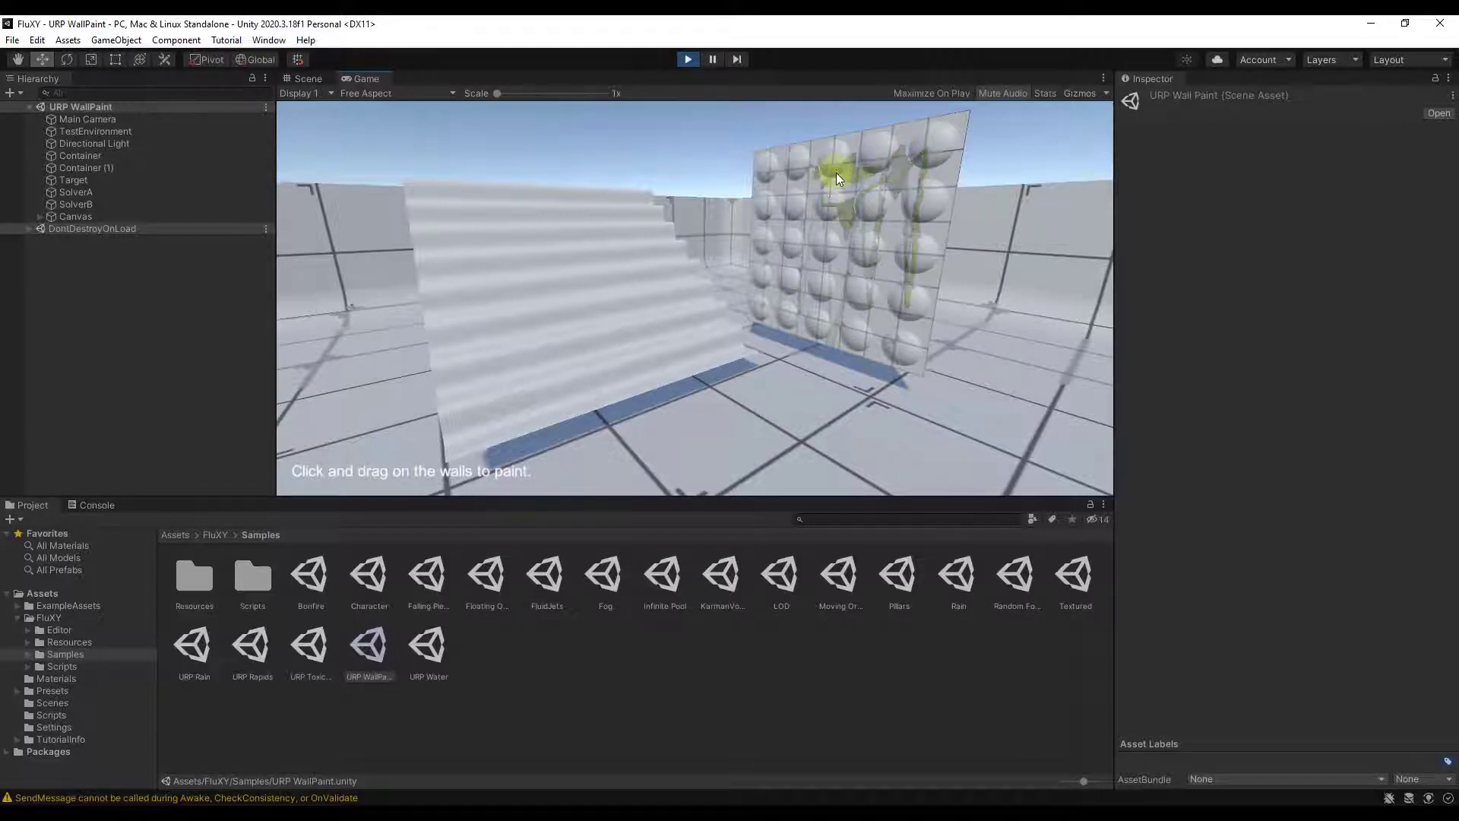
mouse_move(812, 200)
left_mouse_down()
mouse_move(825, 202)
mouse_move(819, 228)
mouse_move(827, 218)
mouse_move(890, 293)
mouse_move(888, 196)
left_mouse_up()
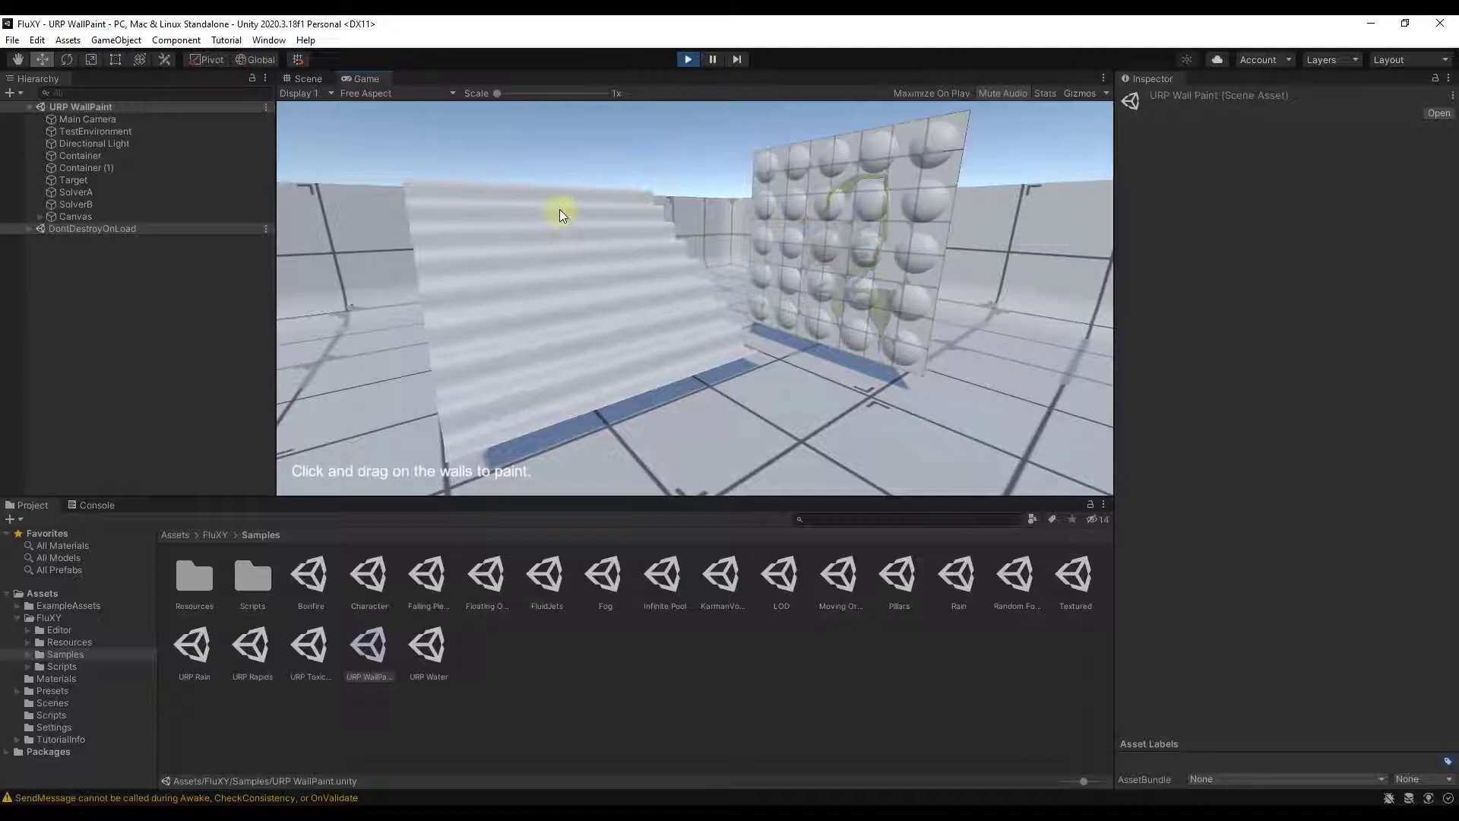
left_click_drag(635, 335, 558, 210)
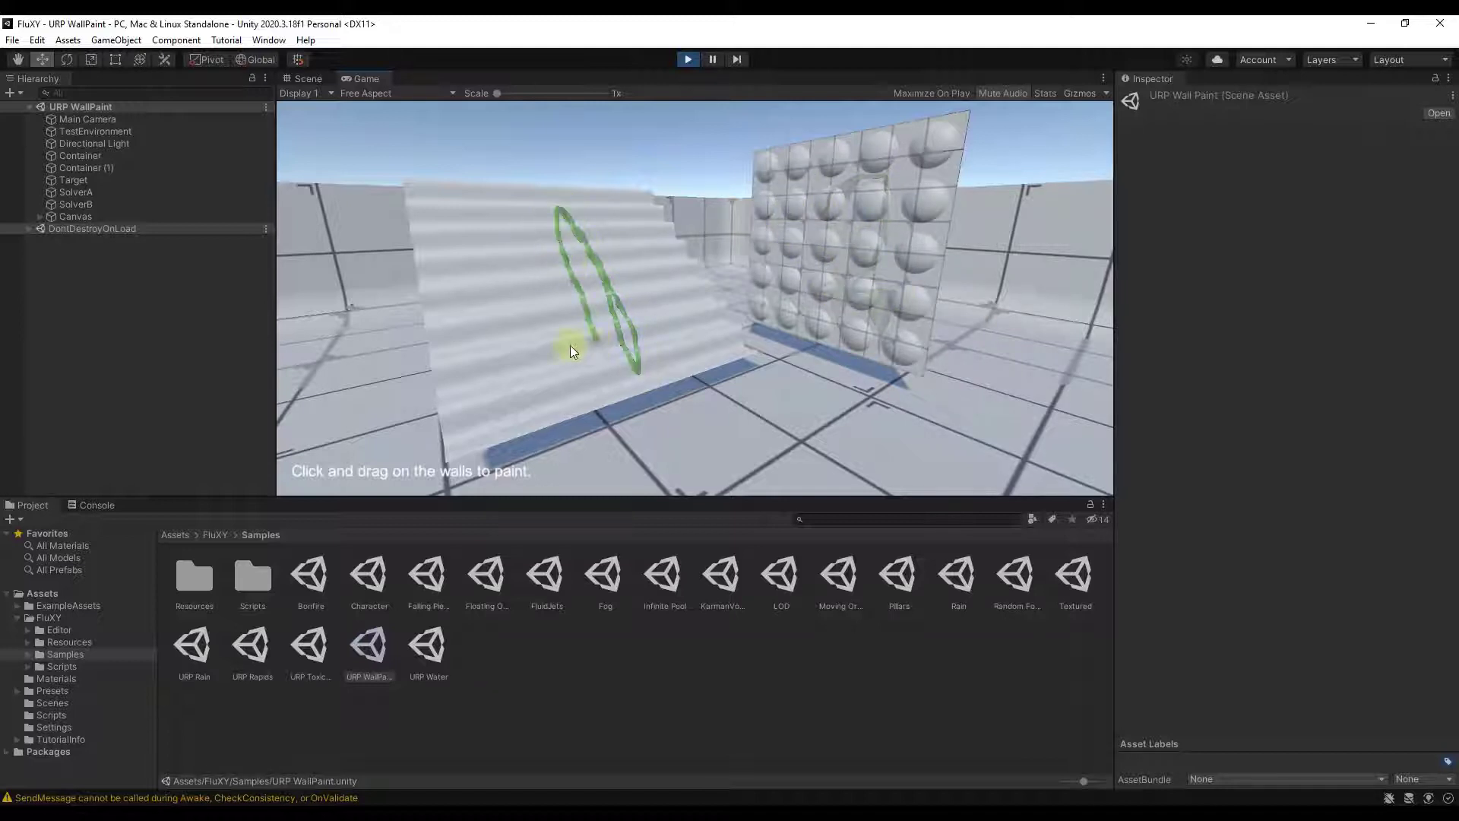
left_click_drag(572, 351, 563, 286)
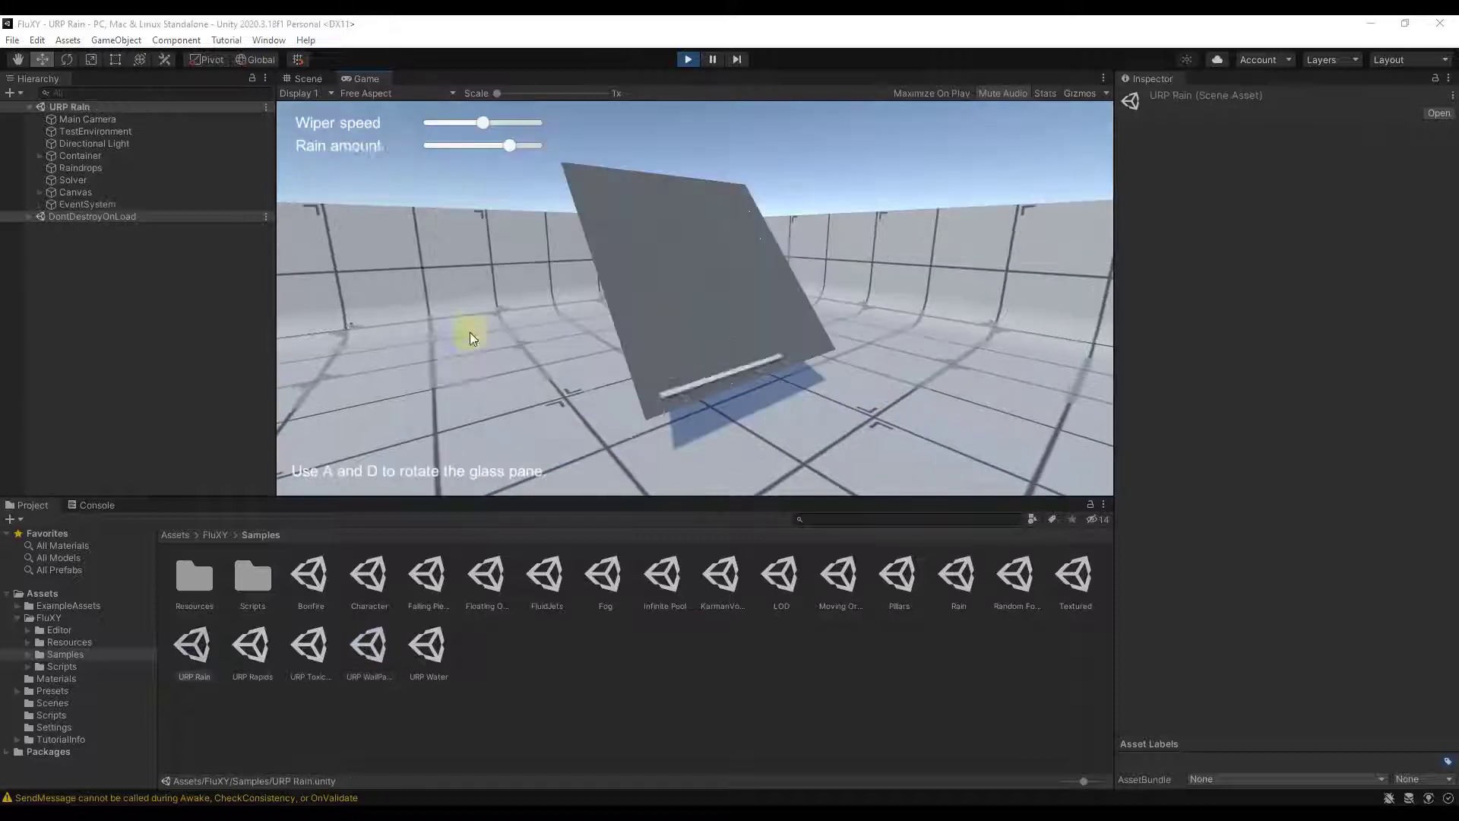
Step: Raise the rain amount to its maximum and adjust the wiper speed in the running URP Rain sample scene
left_click_drag(498, 145, 601, 149)
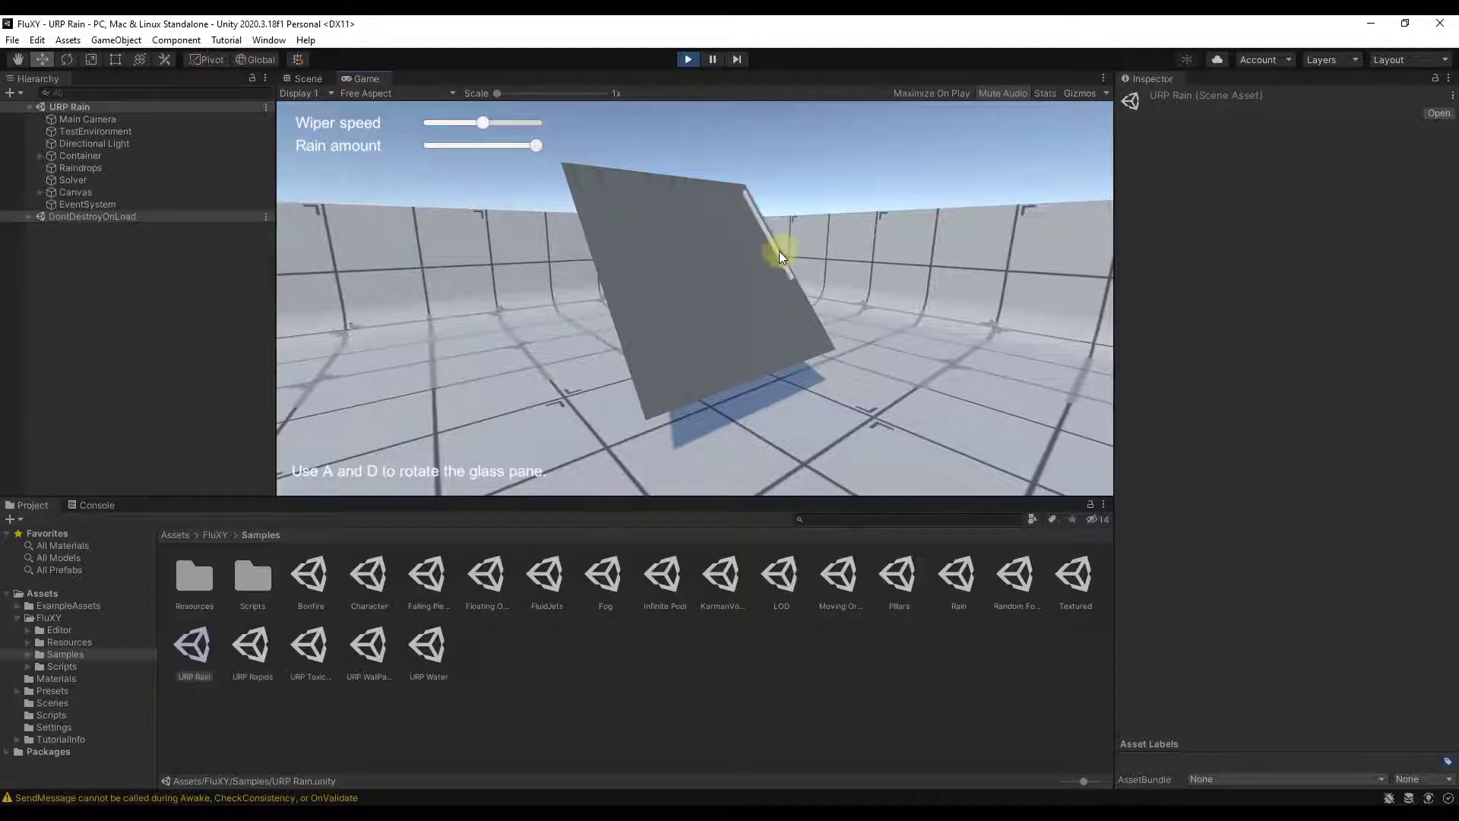
mouse_move(473, 122)
left_mouse_down()
mouse_move(538, 127)
mouse_move(415, 135)
mouse_move(523, 130)
mouse_move(496, 136)
left_mouse_up()
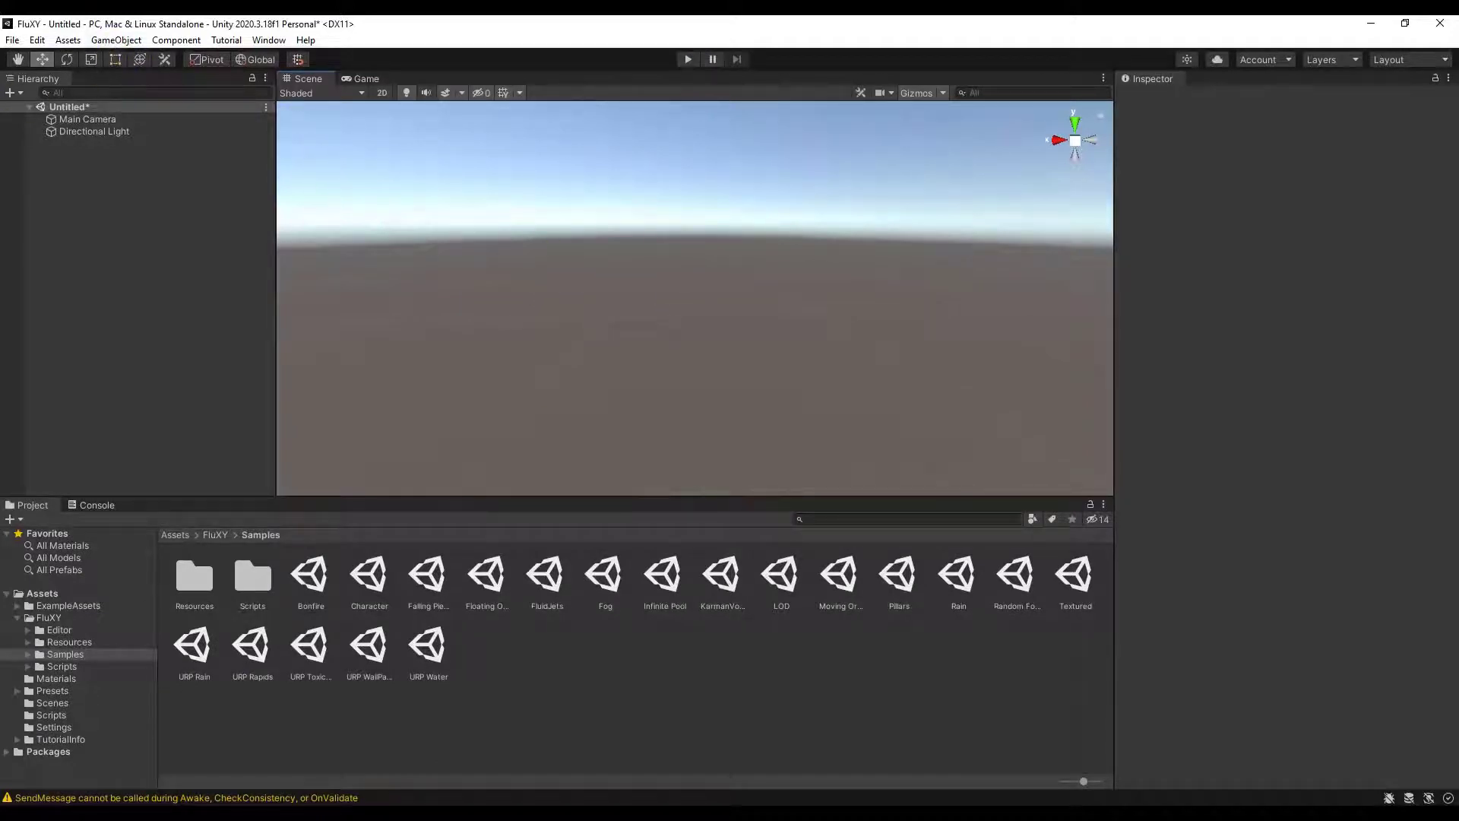
Step: Add a FluXY Container to the untitled scene and select it in the Scene view
left_click(117, 41)
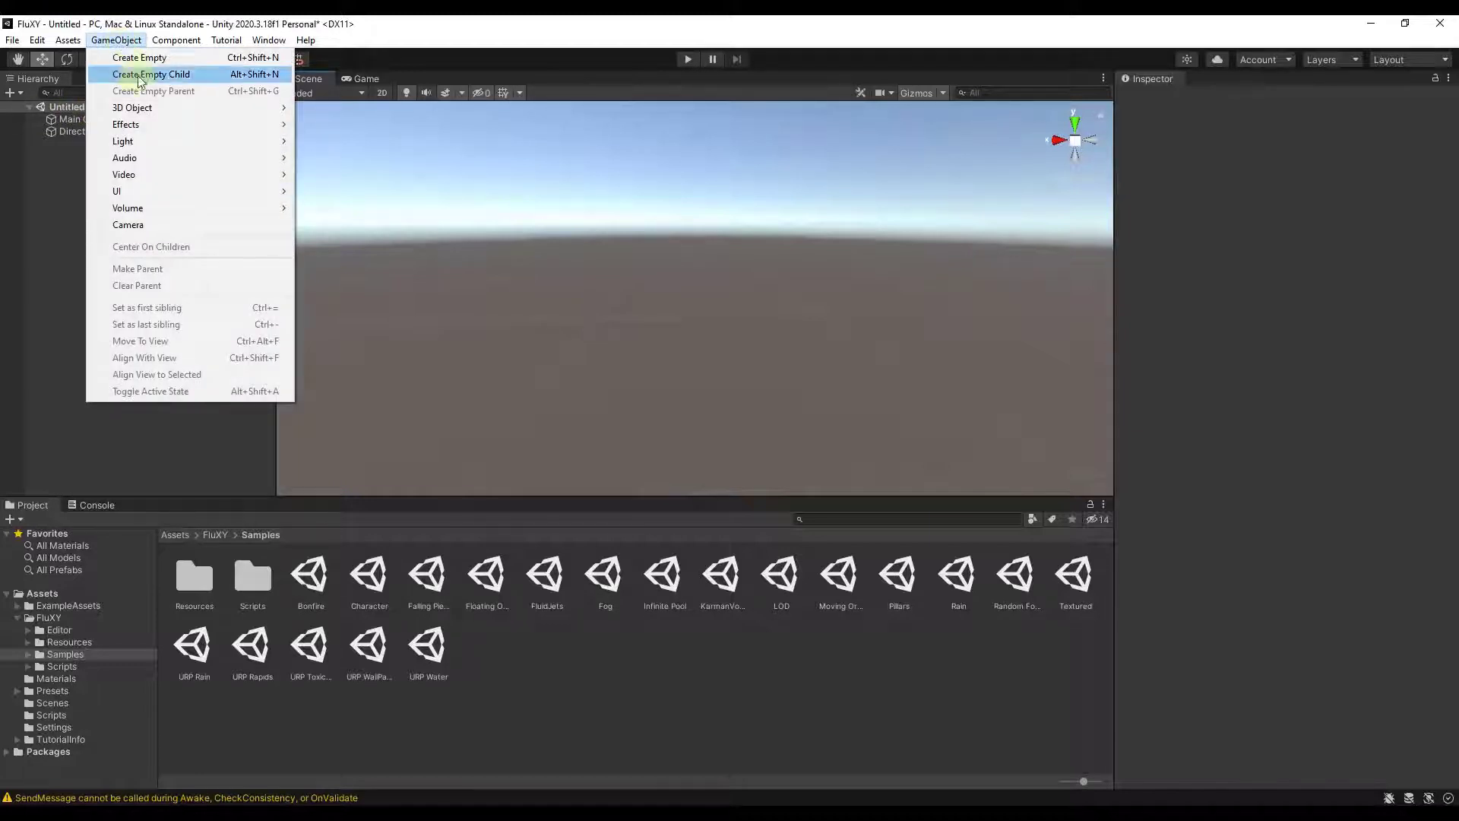
mouse_move(163, 108)
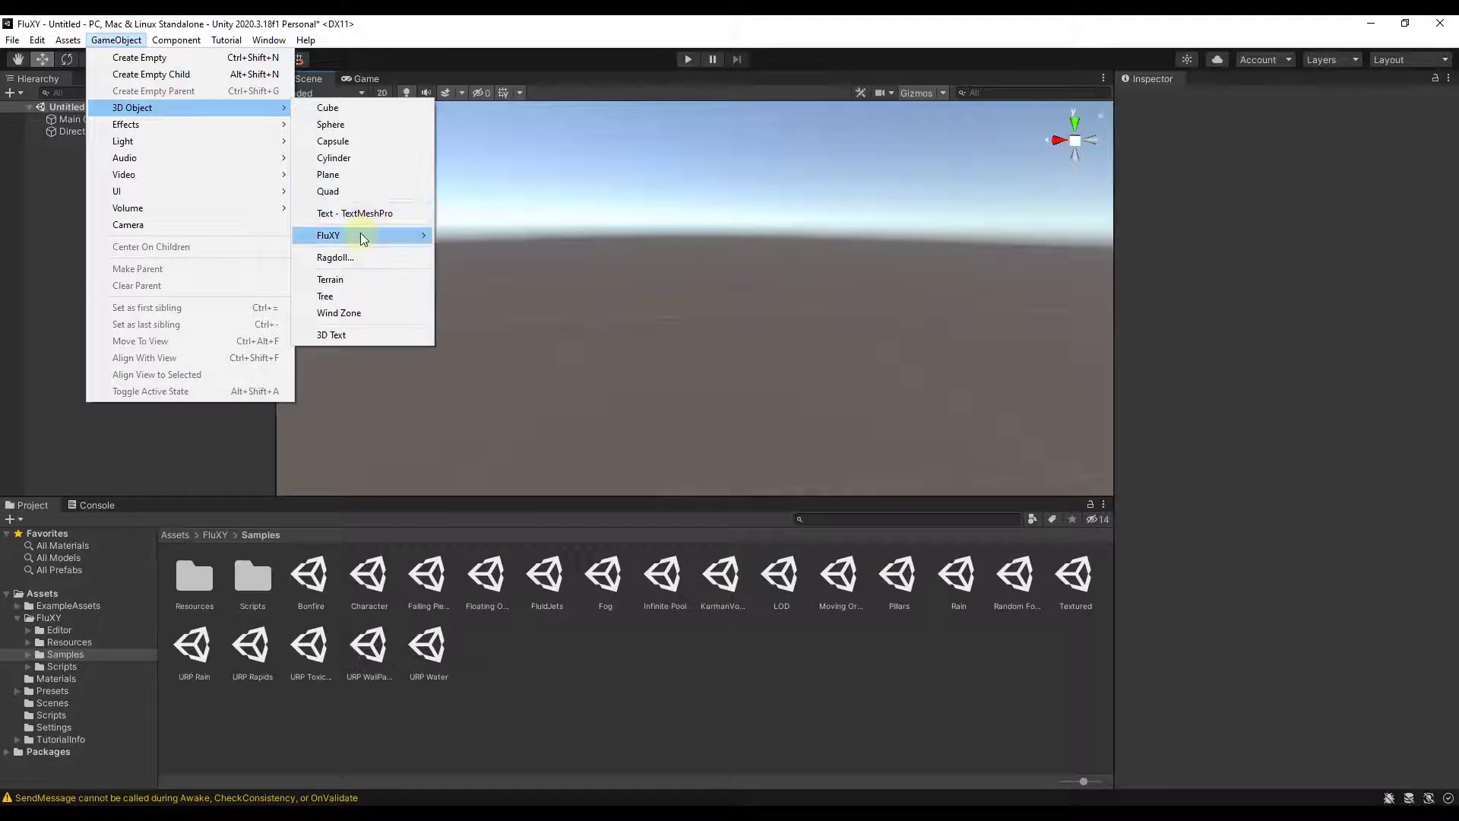
mouse_move(362, 235)
left_click(460, 235)
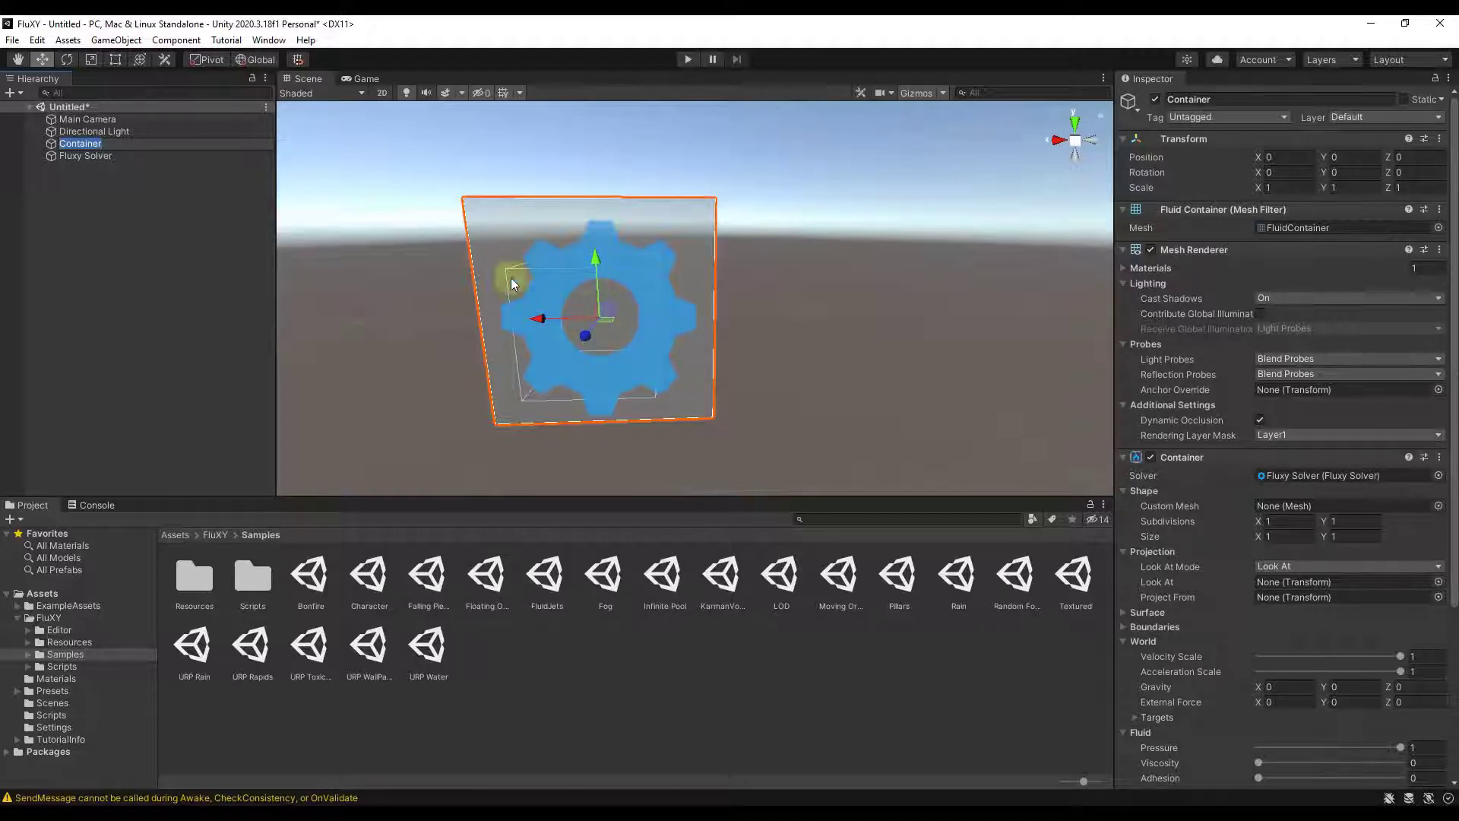
left_click(563, 297)
left_click(590, 303)
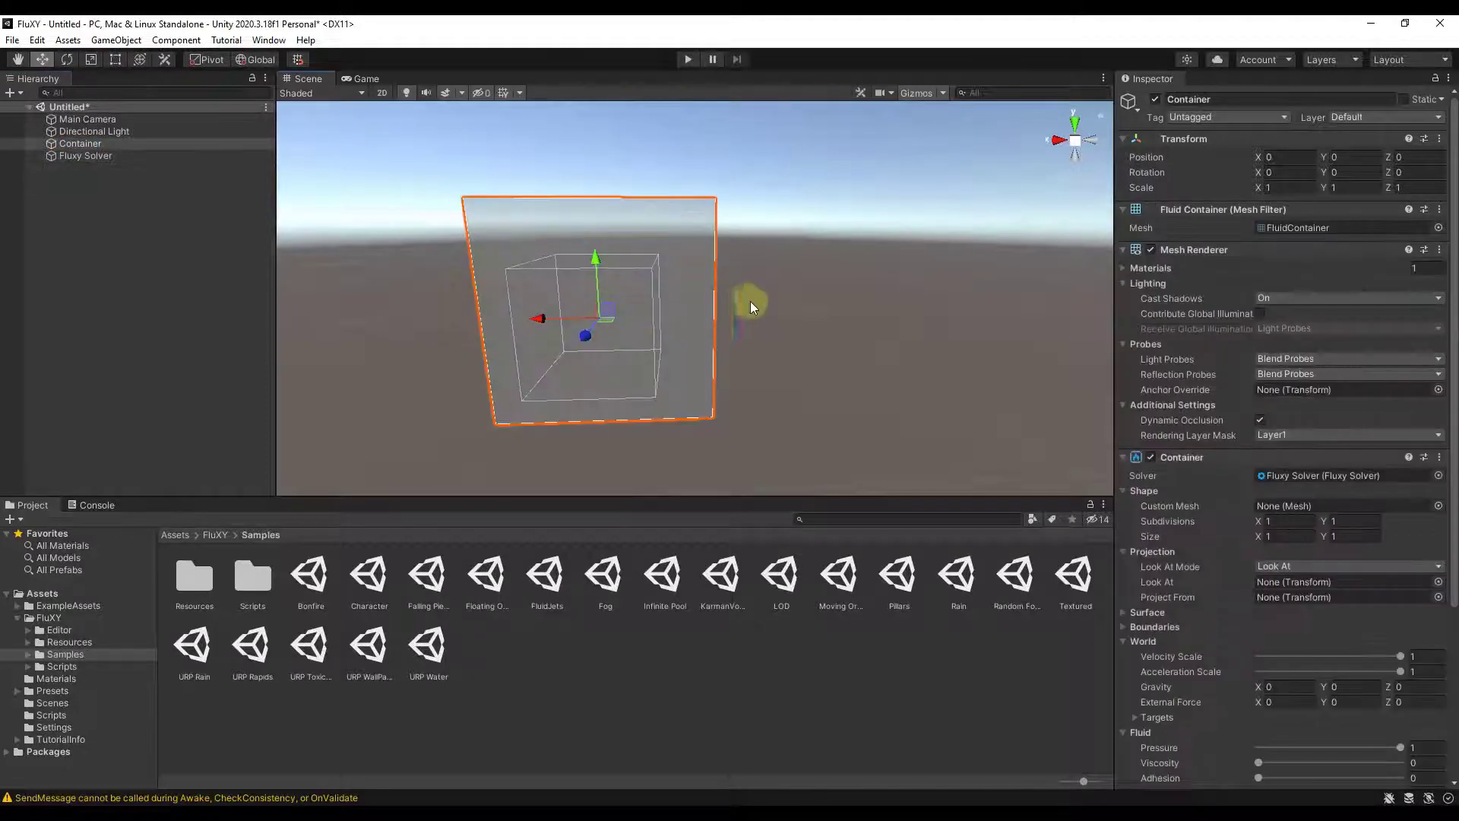
Step: Add a FluXY Target to the scene
left_click(175, 40)
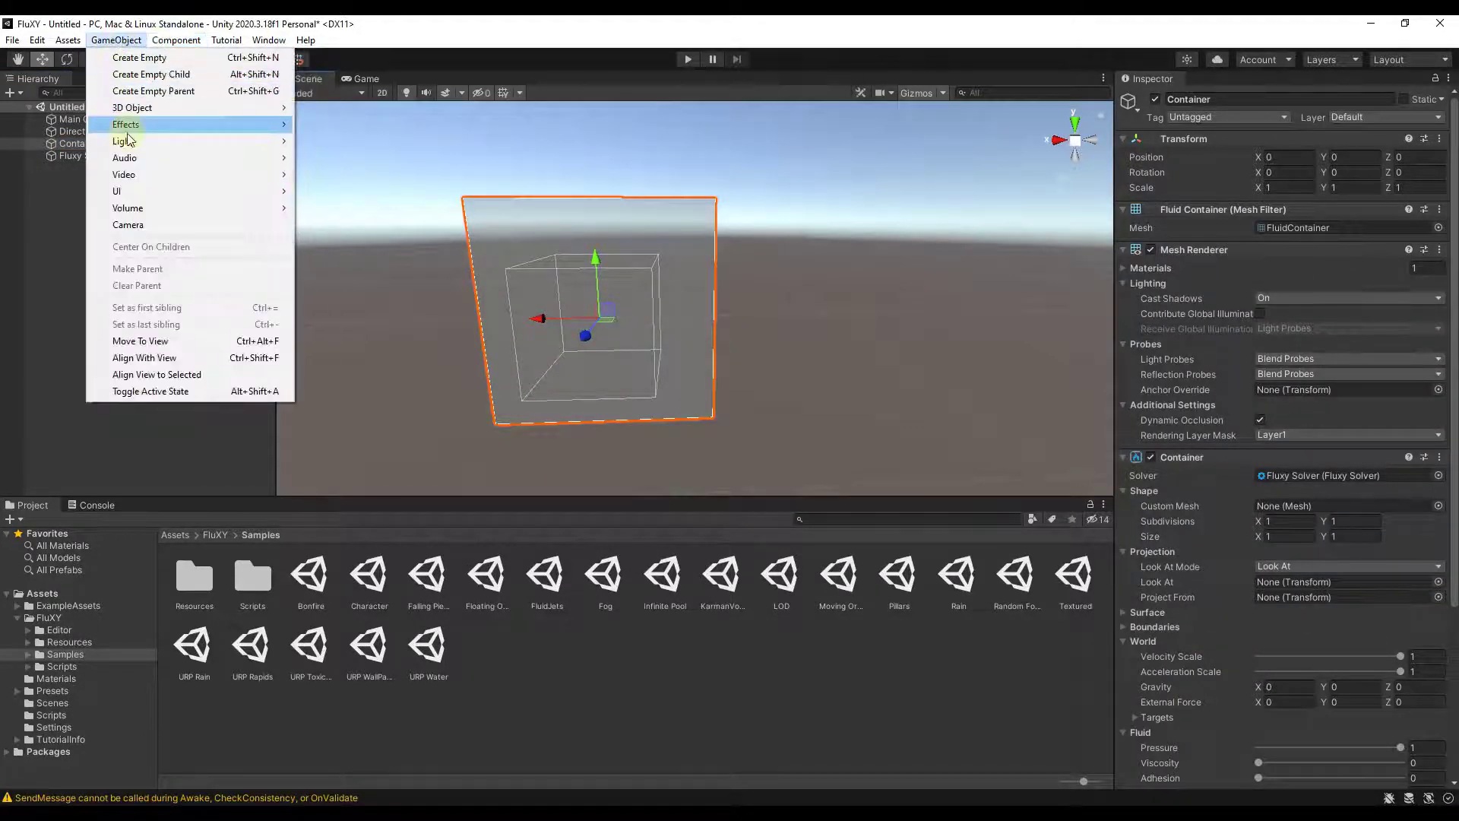
mouse_move(132, 107)
mouse_move(365, 235)
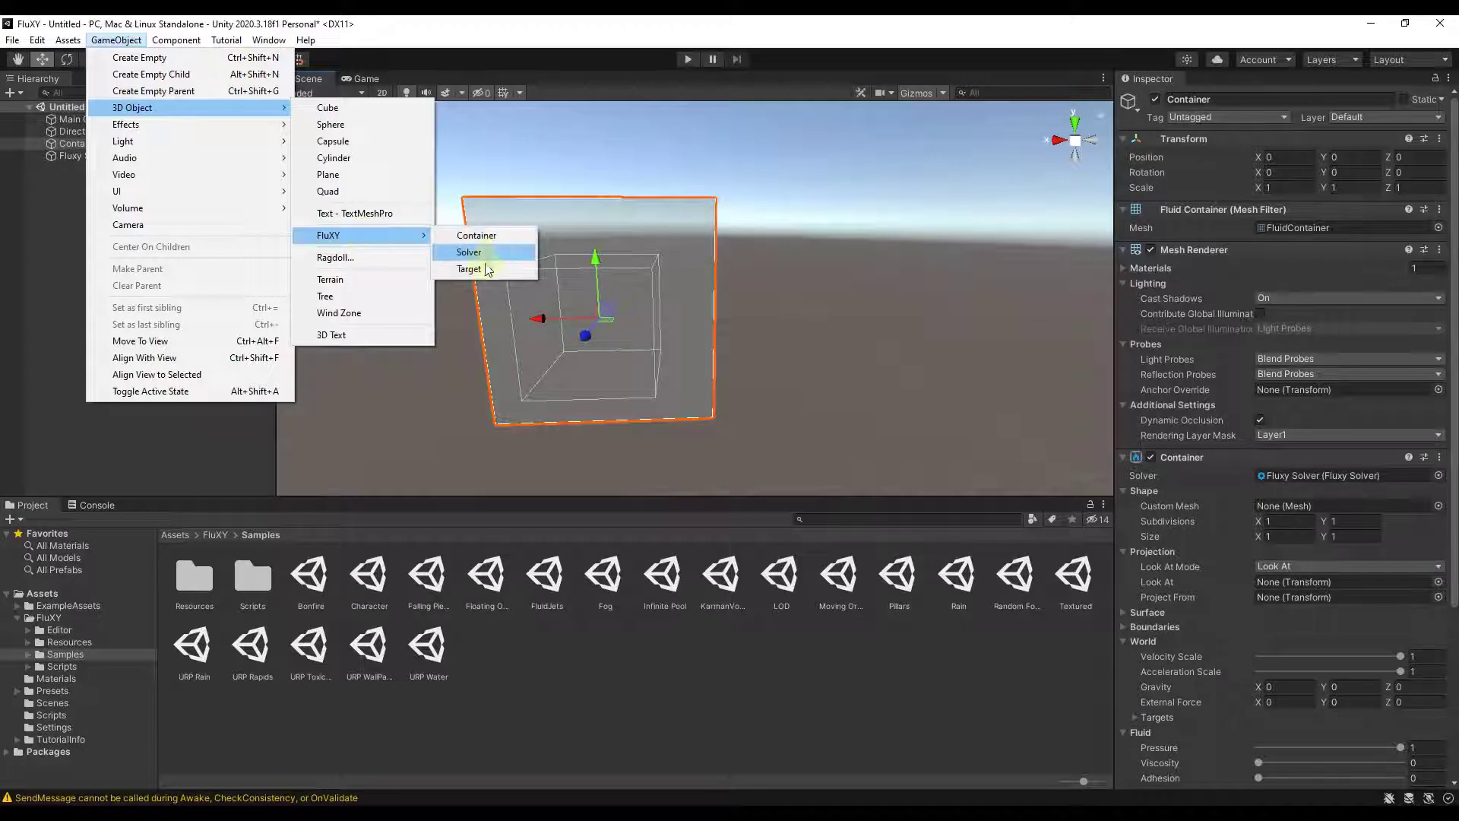
left_click(469, 268)
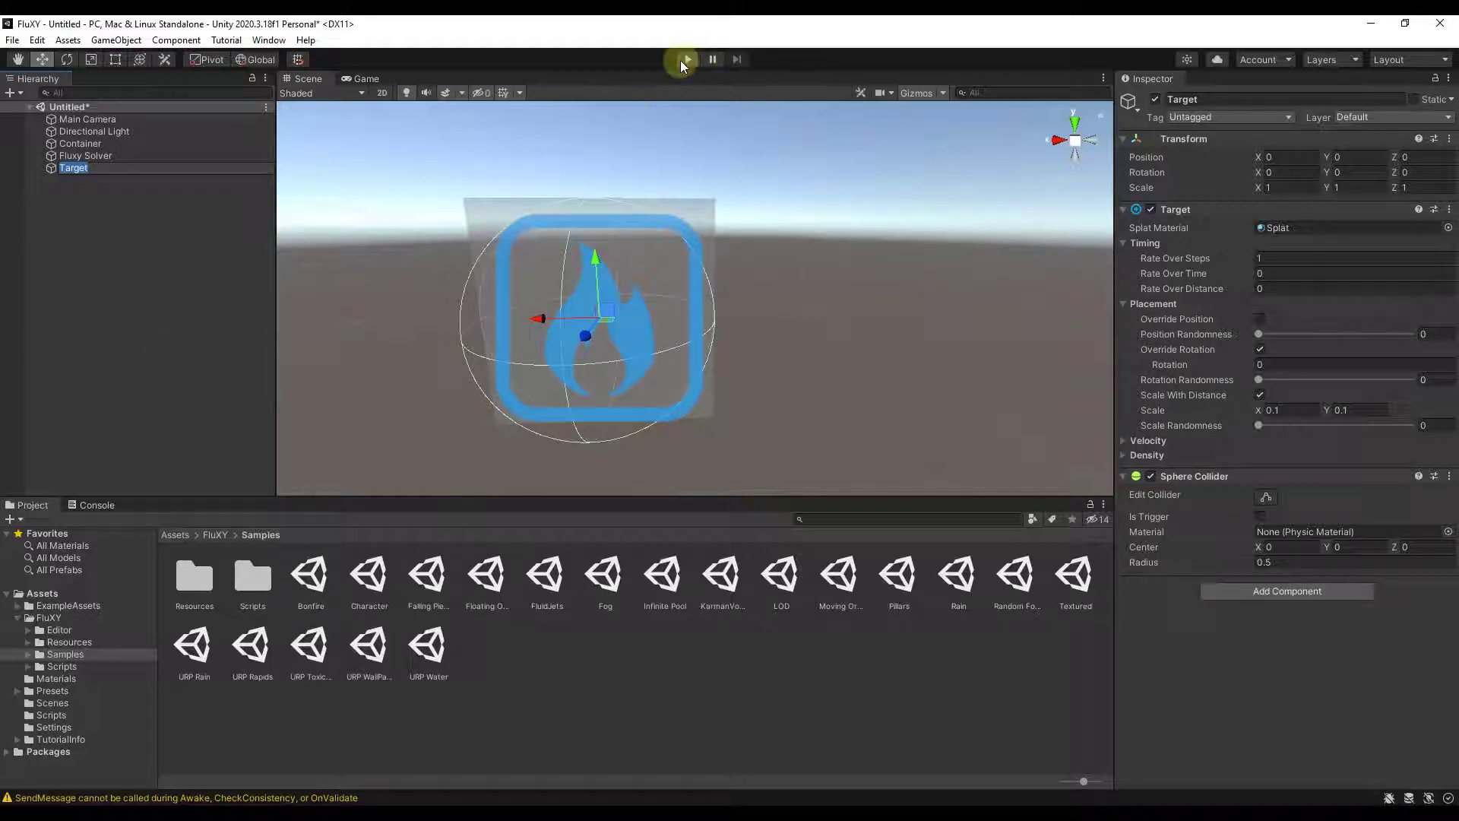
Step: Play the scene with the Game view docked beside the Scene view, and move the Target along its X axis to test the fluid
left_click(687, 59)
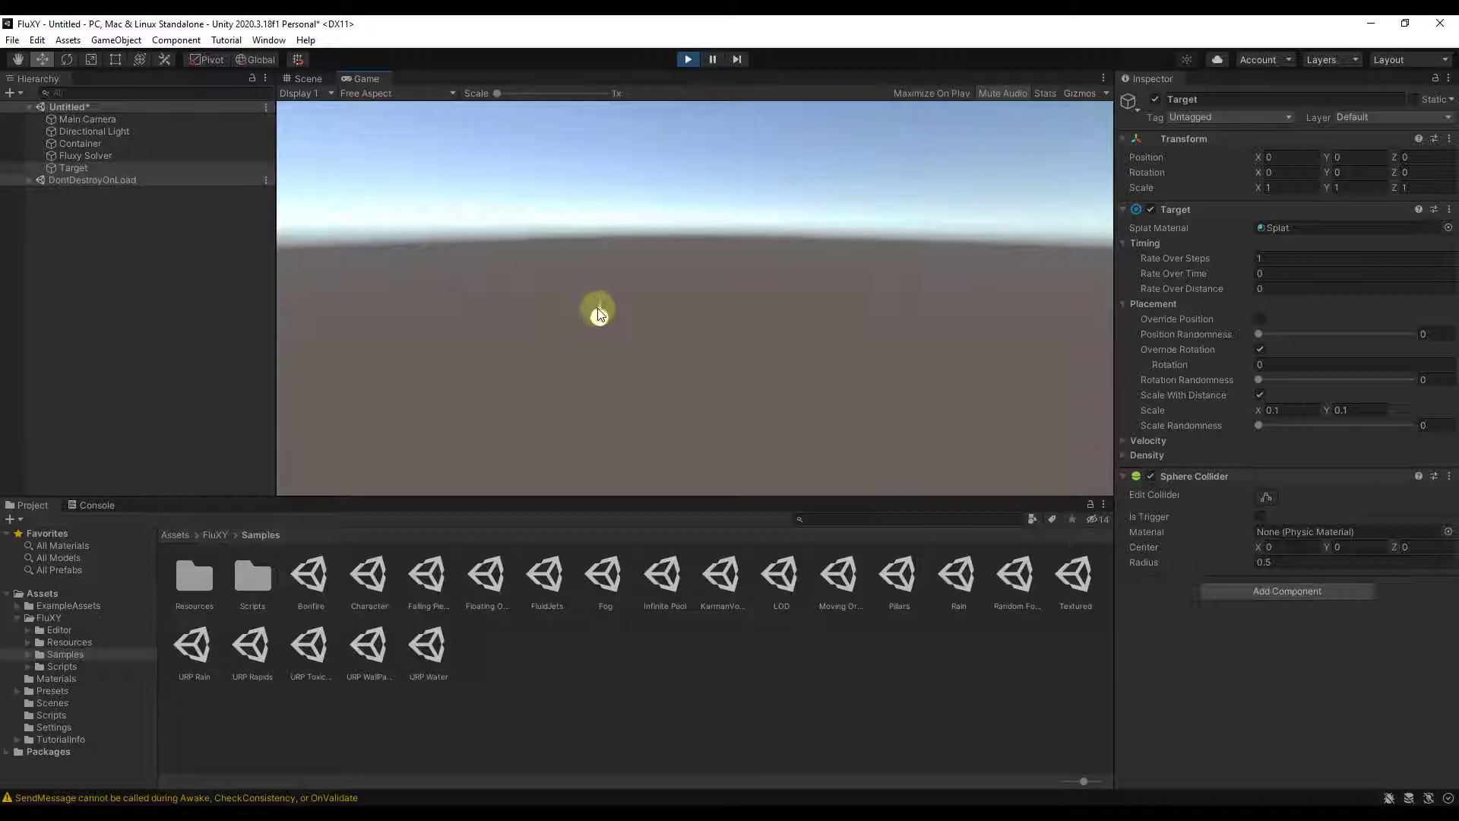
left_click_drag(387, 72, 993, 234)
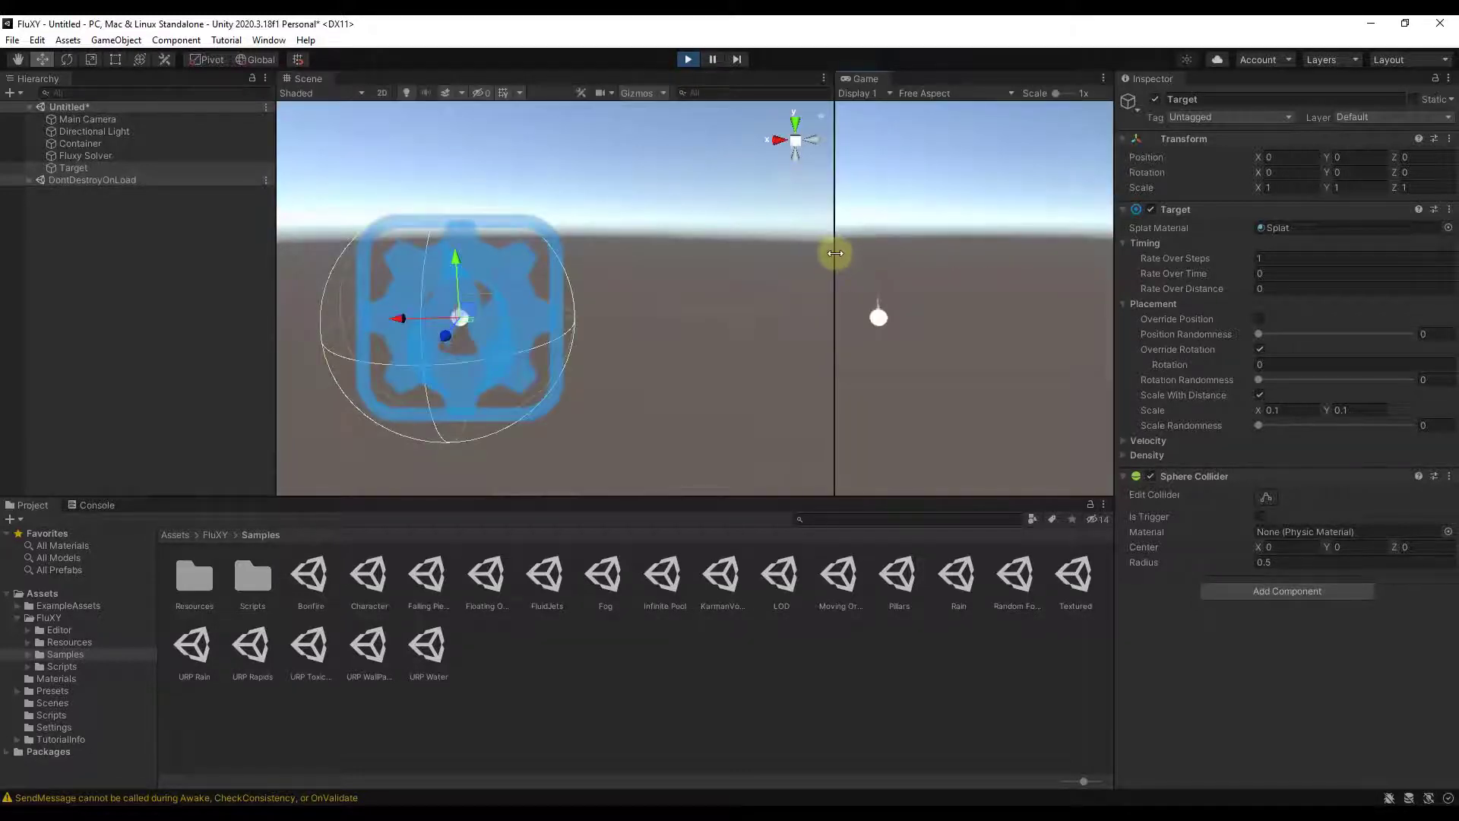
left_click_drag(836, 253, 748, 253)
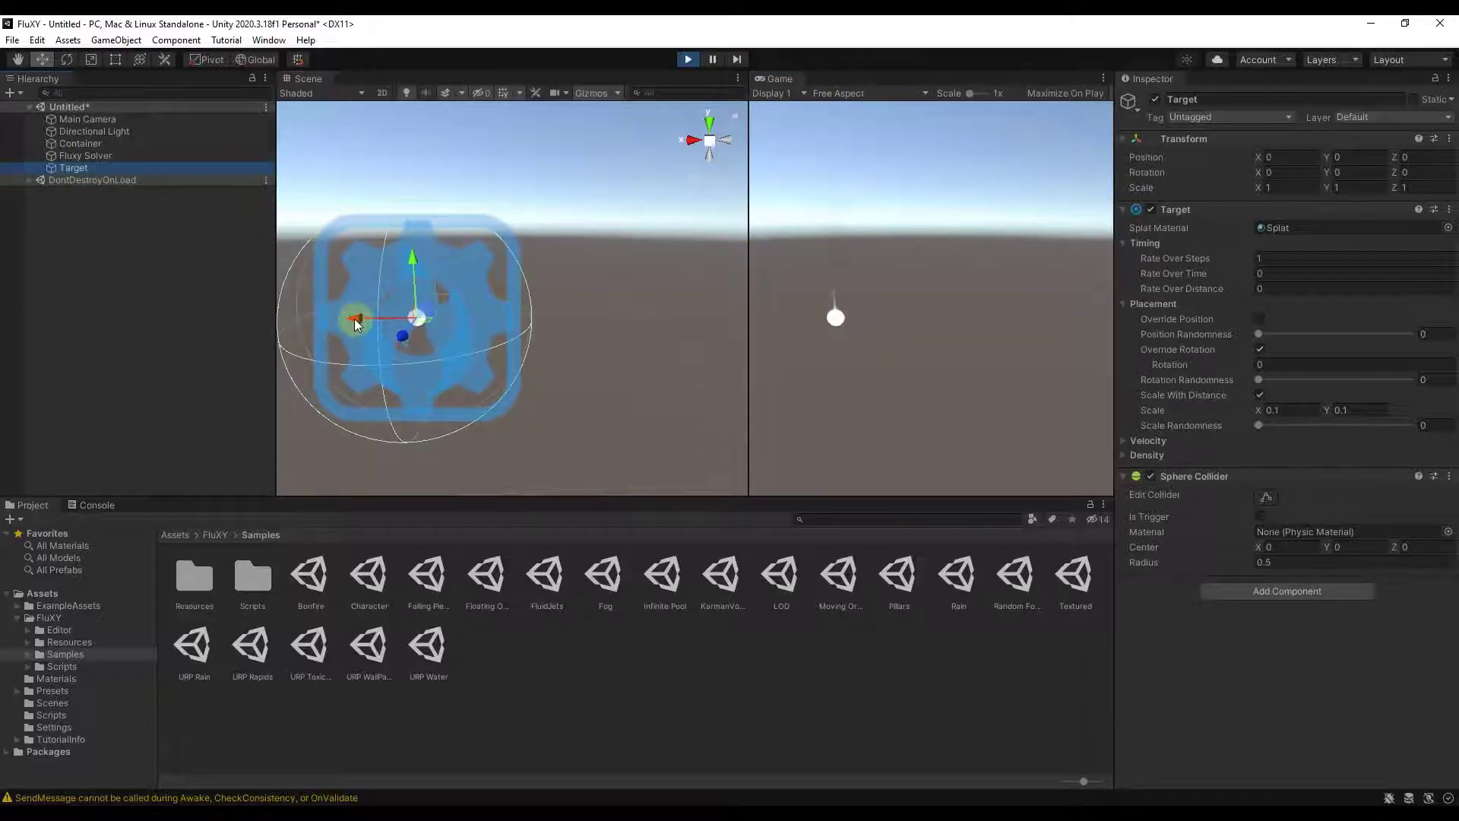
mouse_move(355, 317)
left_mouse_down()
mouse_move(377, 316)
mouse_move(341, 317)
mouse_move(382, 317)
mouse_move(313, 330)
mouse_move(490, 333)
mouse_move(284, 339)
mouse_move(351, 336)
left_mouse_up()
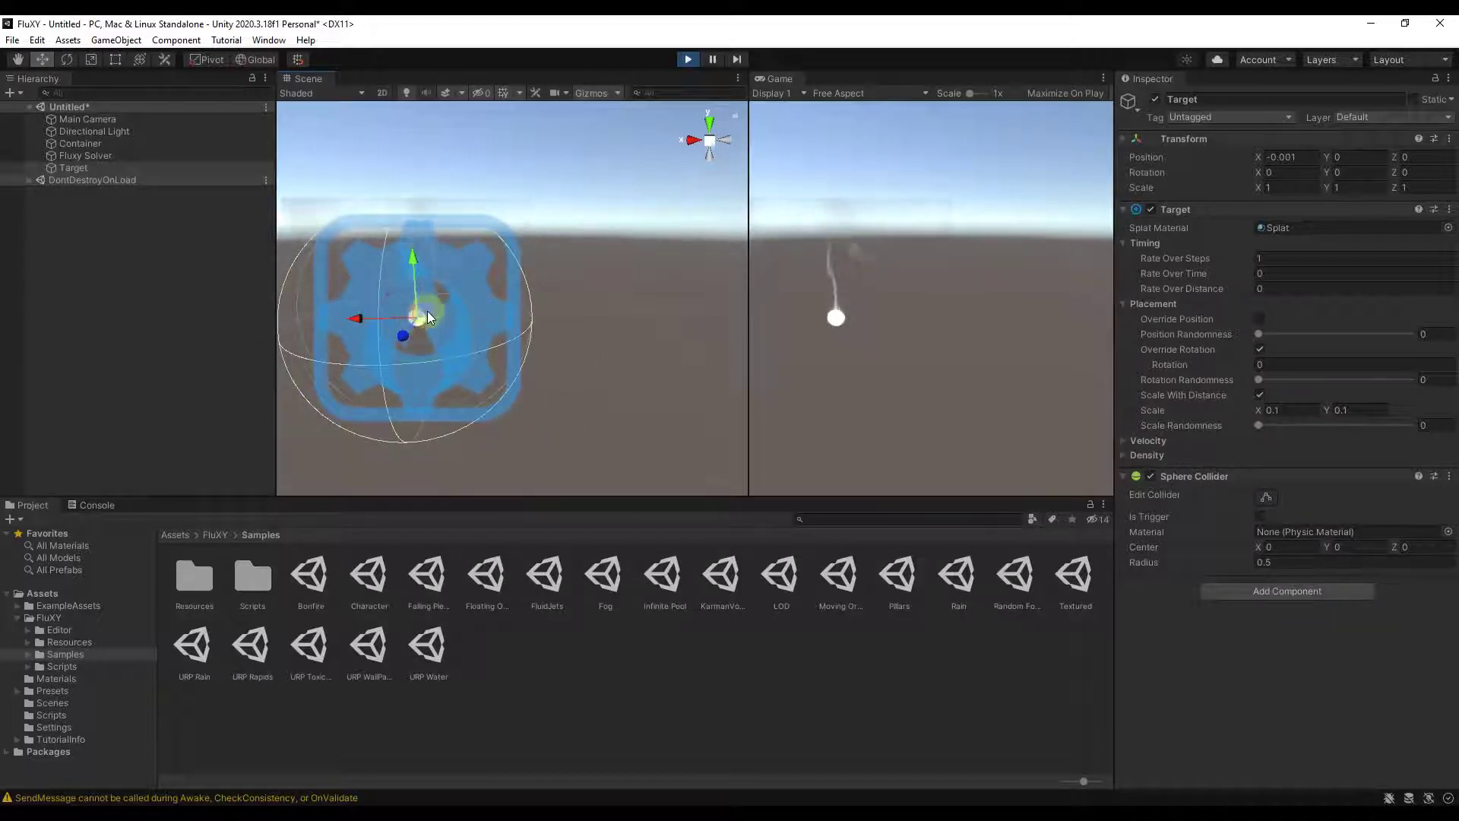
Step: Move the Target slightly along its Y axis, then out of the Container and back along X to test the fluid
mouse_move(414, 263)
left_mouse_down()
mouse_move(412, 289)
mouse_move(415, 230)
mouse_move(417, 275)
mouse_move(416, 236)
mouse_move(417, 257)
left_mouse_up()
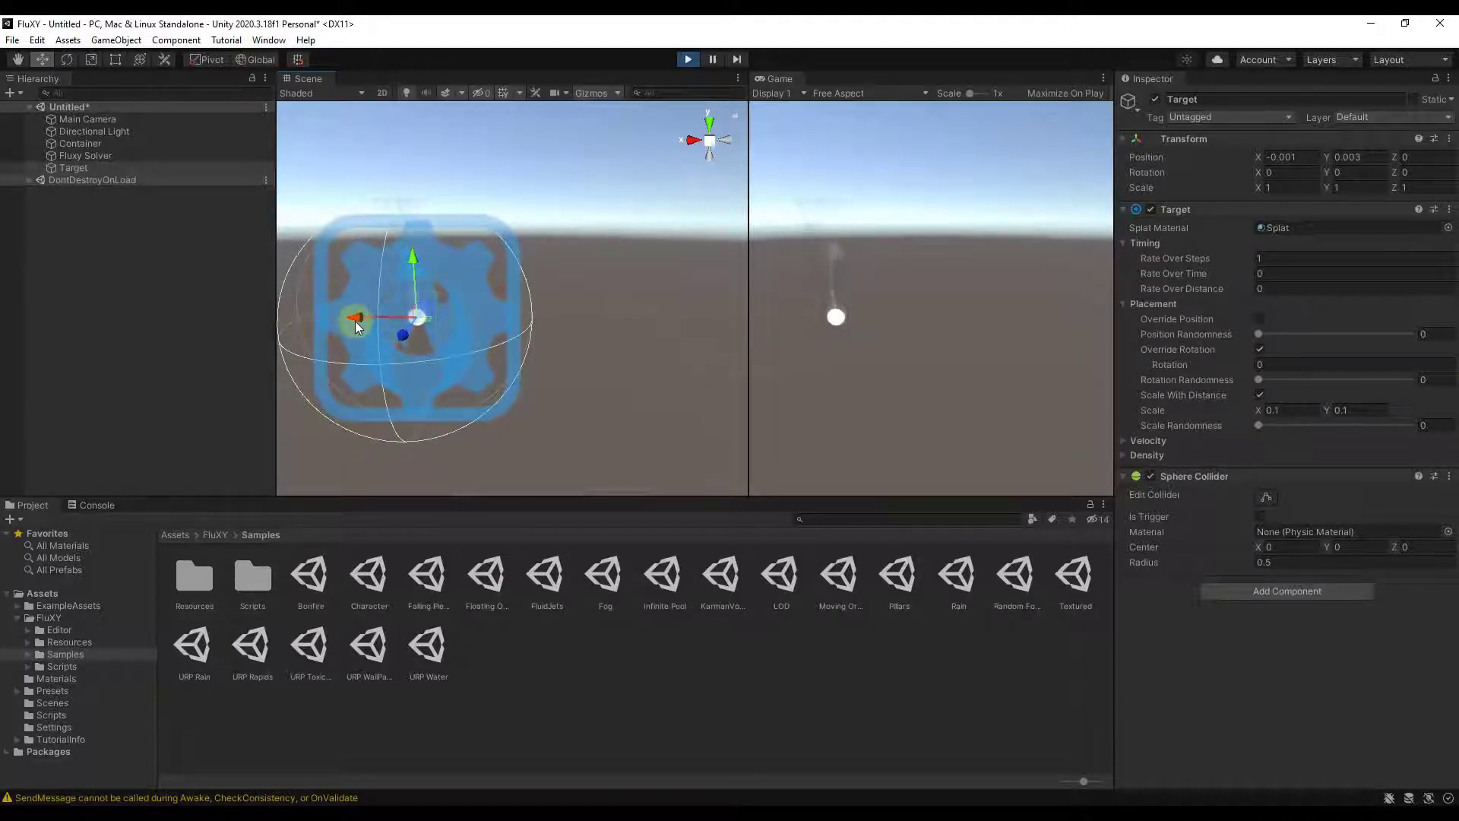
left_click_drag(354, 321, 519, 315)
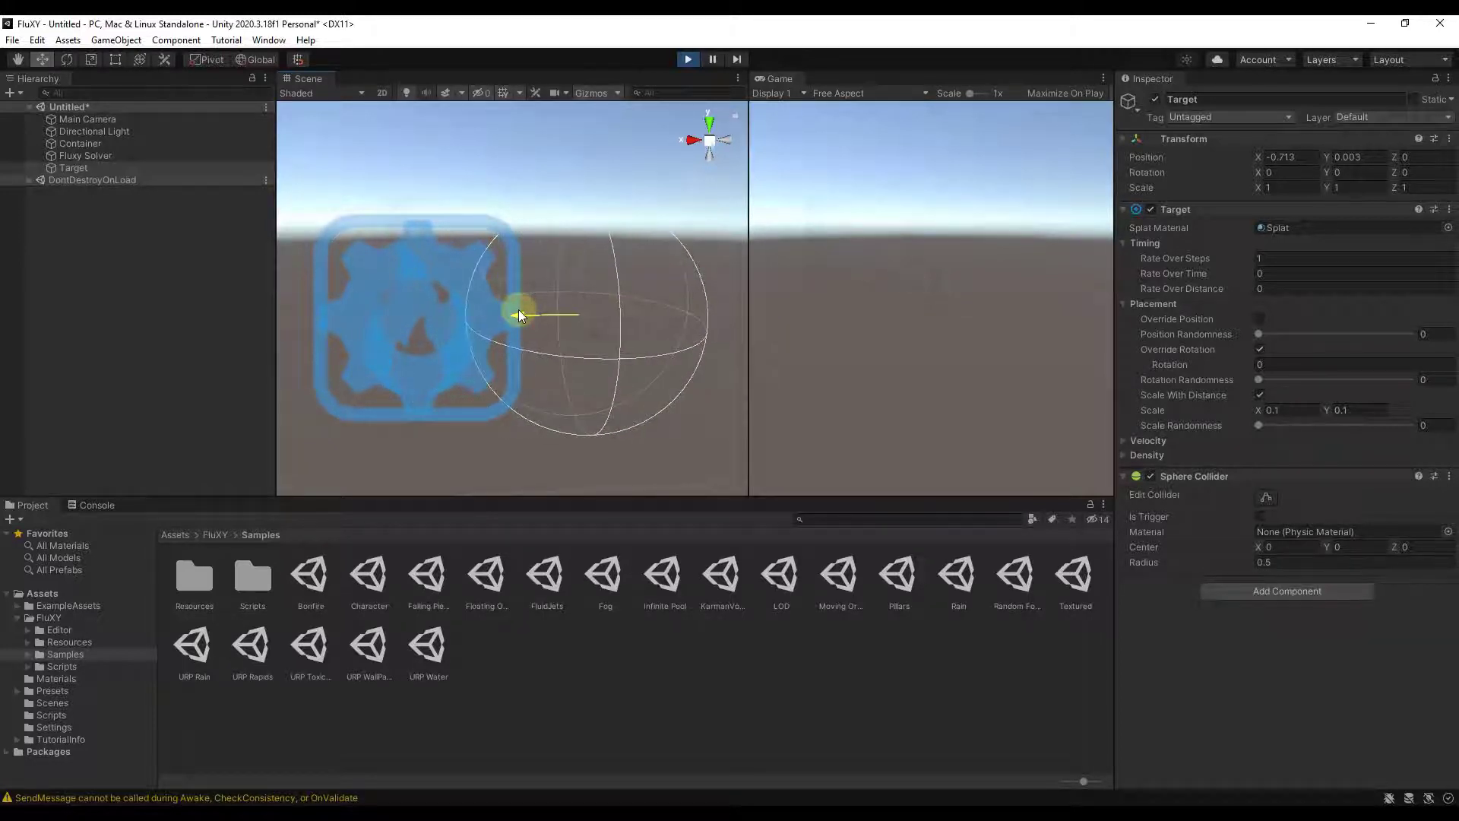
left_click_drag(518, 314, 430, 311)
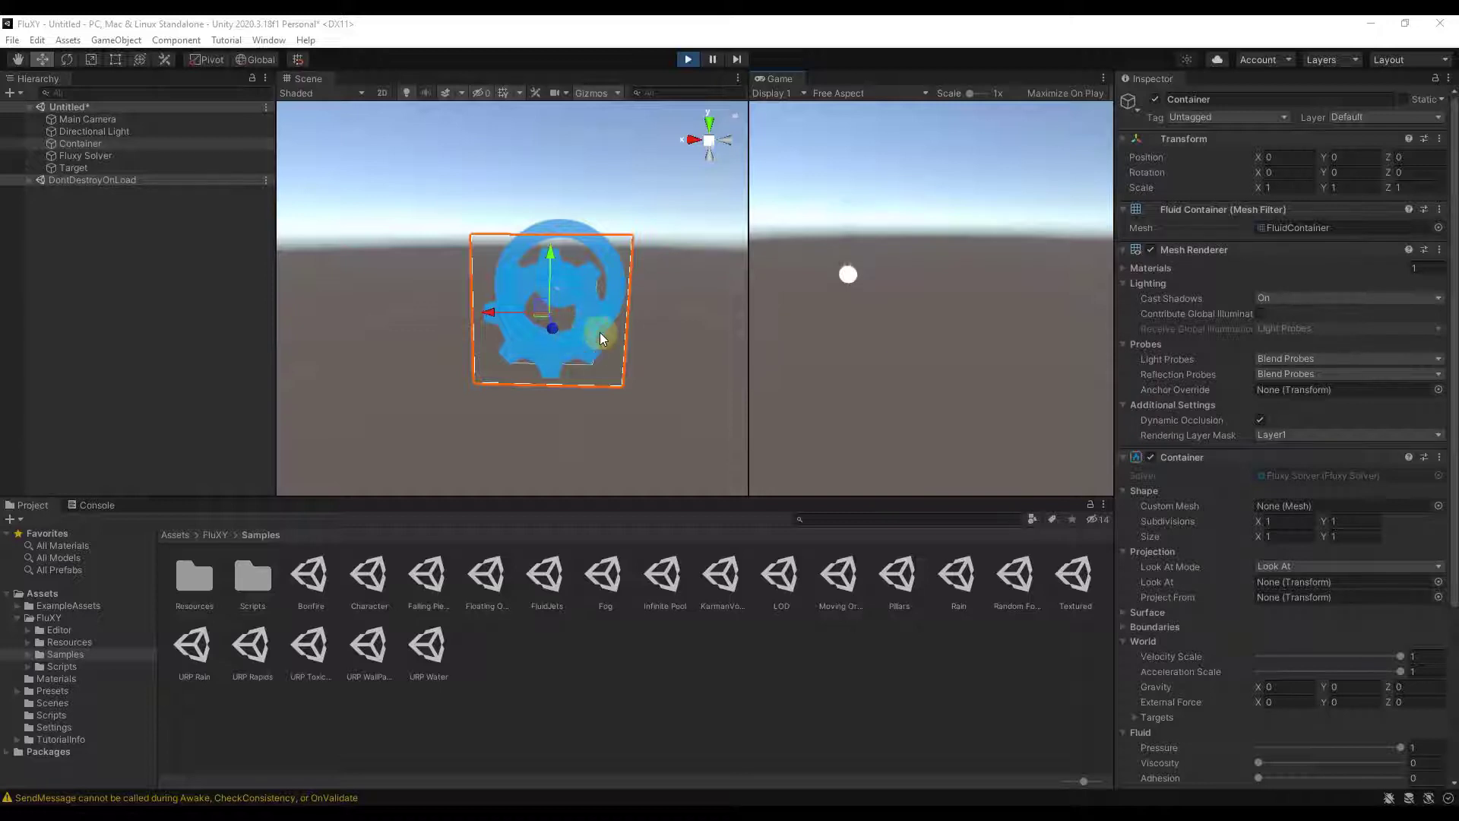
Step: Move the Container in the running scene to about X -0.085, Y -0.025 to test how the fluid reacts
left_click(688, 61)
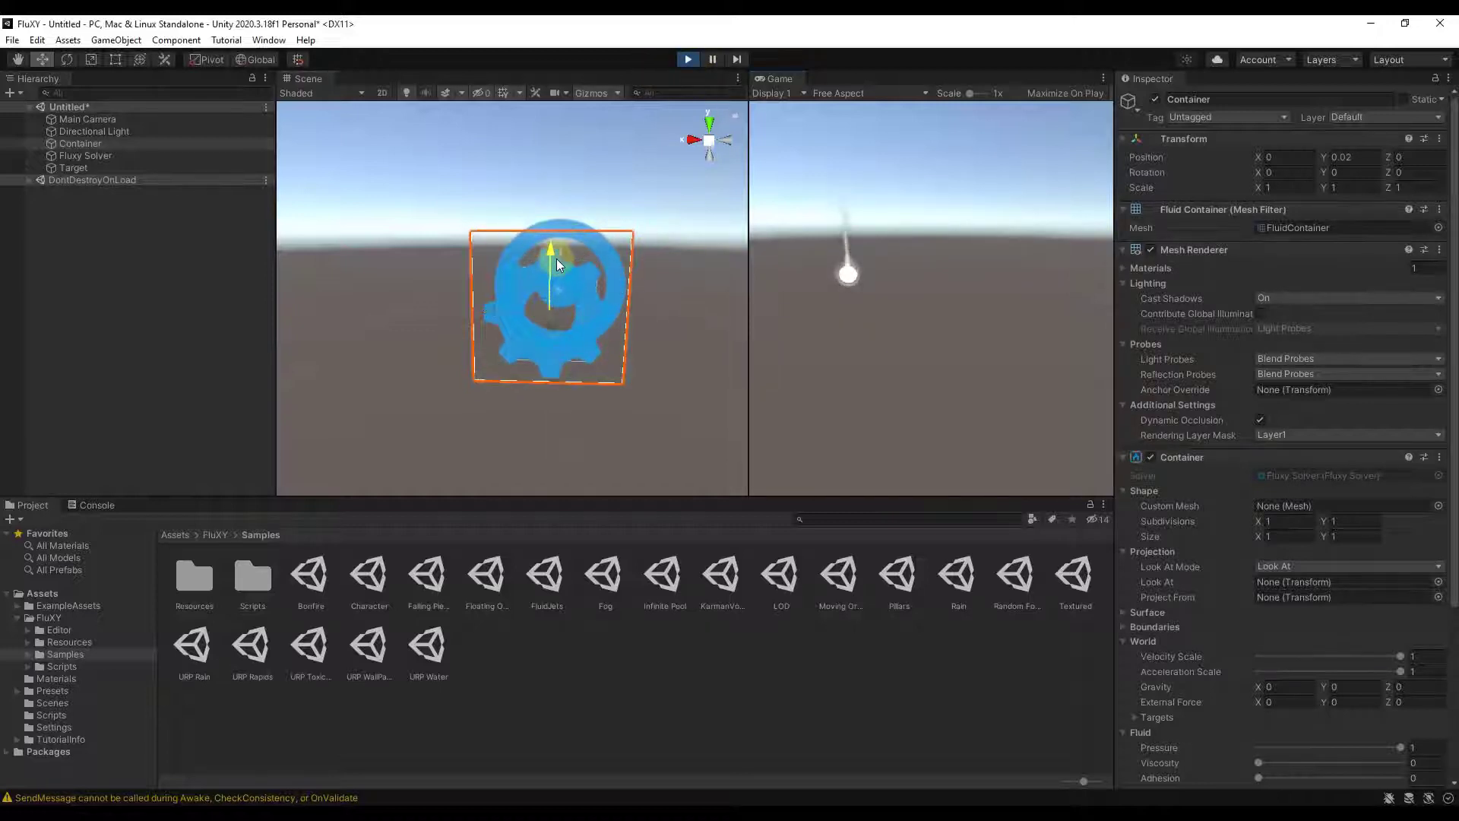
left_click_drag(536, 302, 544, 303)
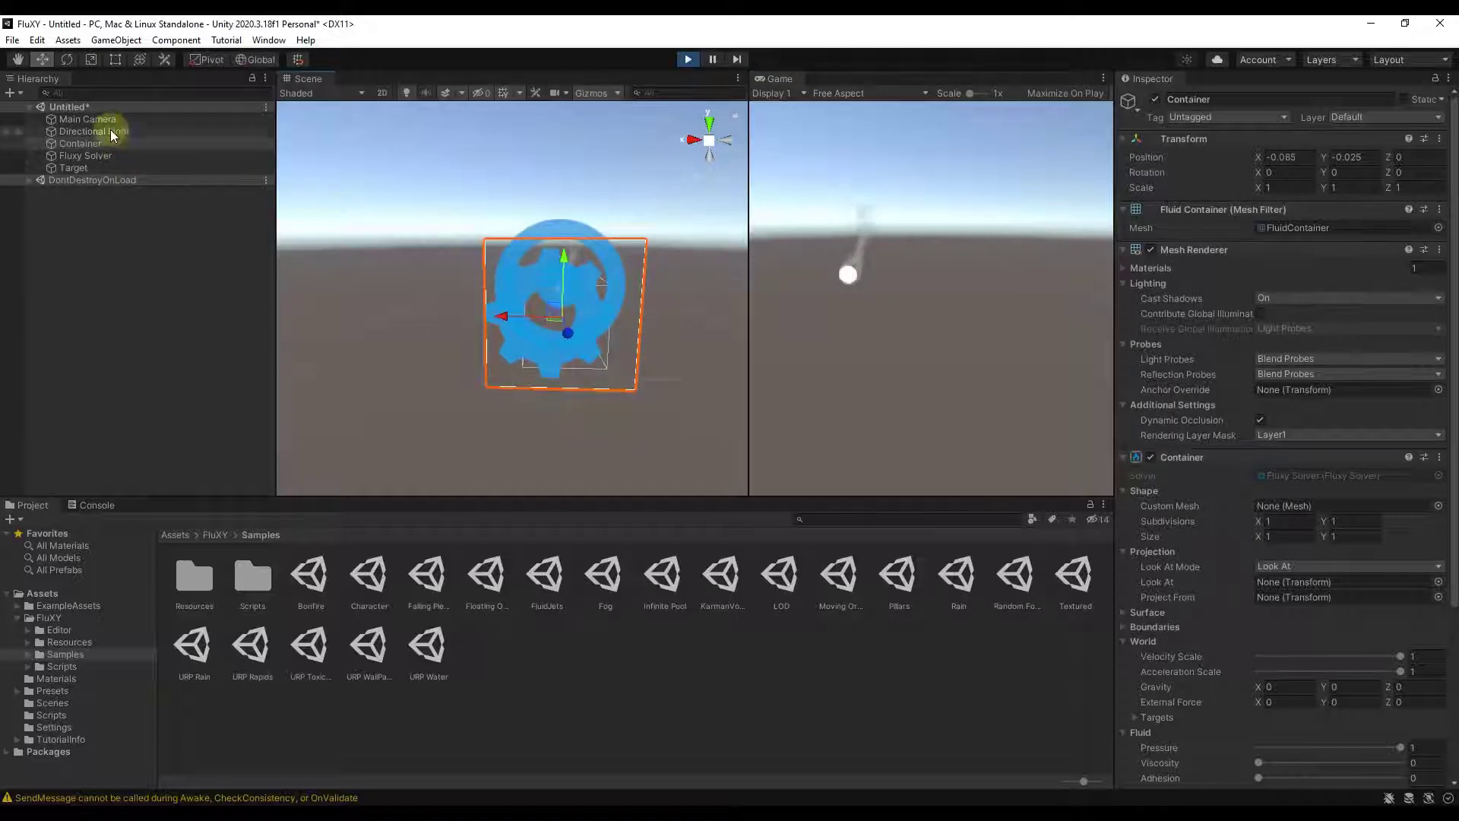
Step: Move and rotate the Main Camera around the Container to about X 1.51, Z -0.29, viewing the fluid from the side
left_click(98, 120)
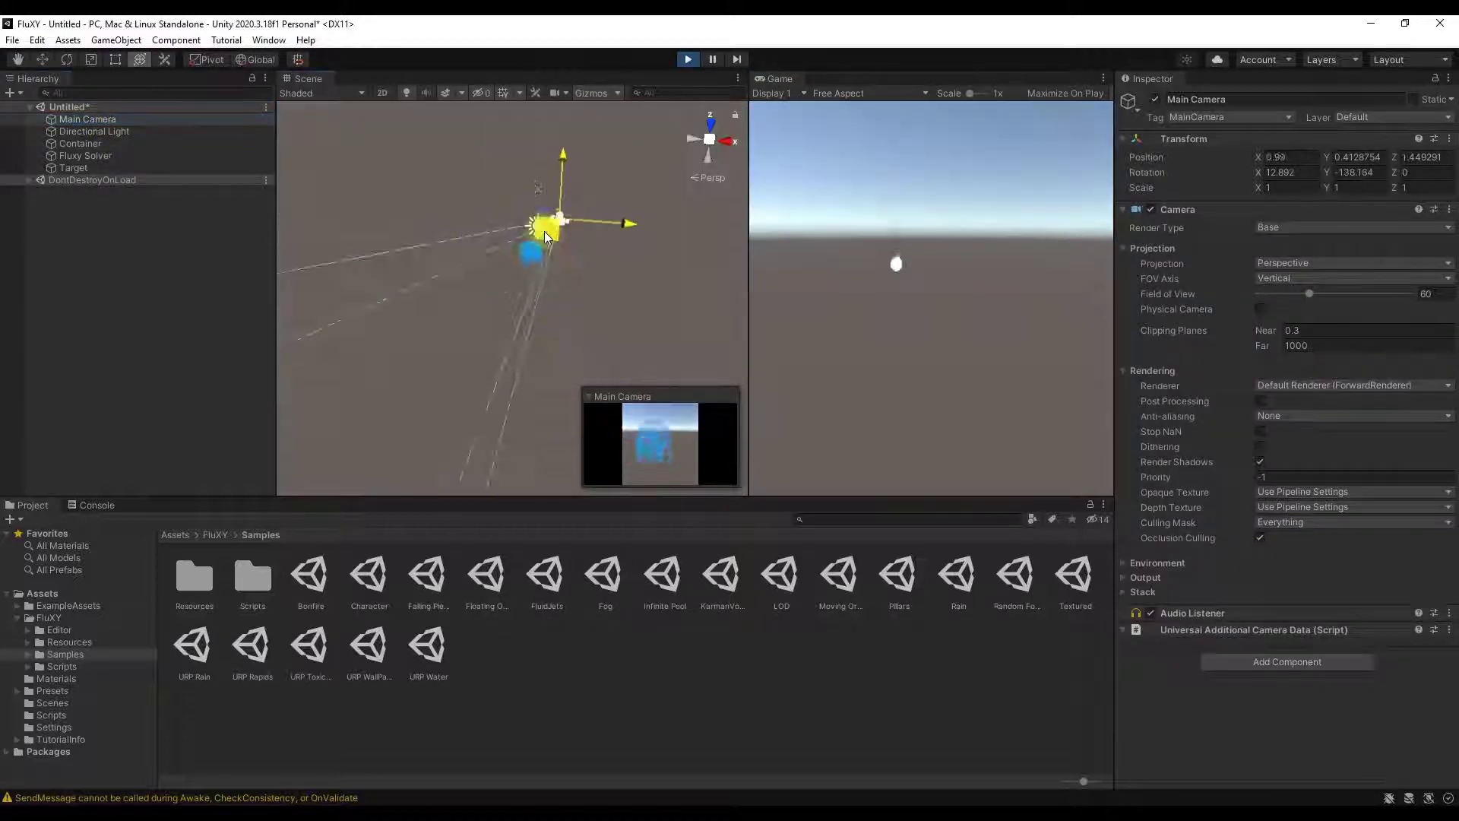
left_click_drag(545, 231, 476, 230)
key("y")
key("e")
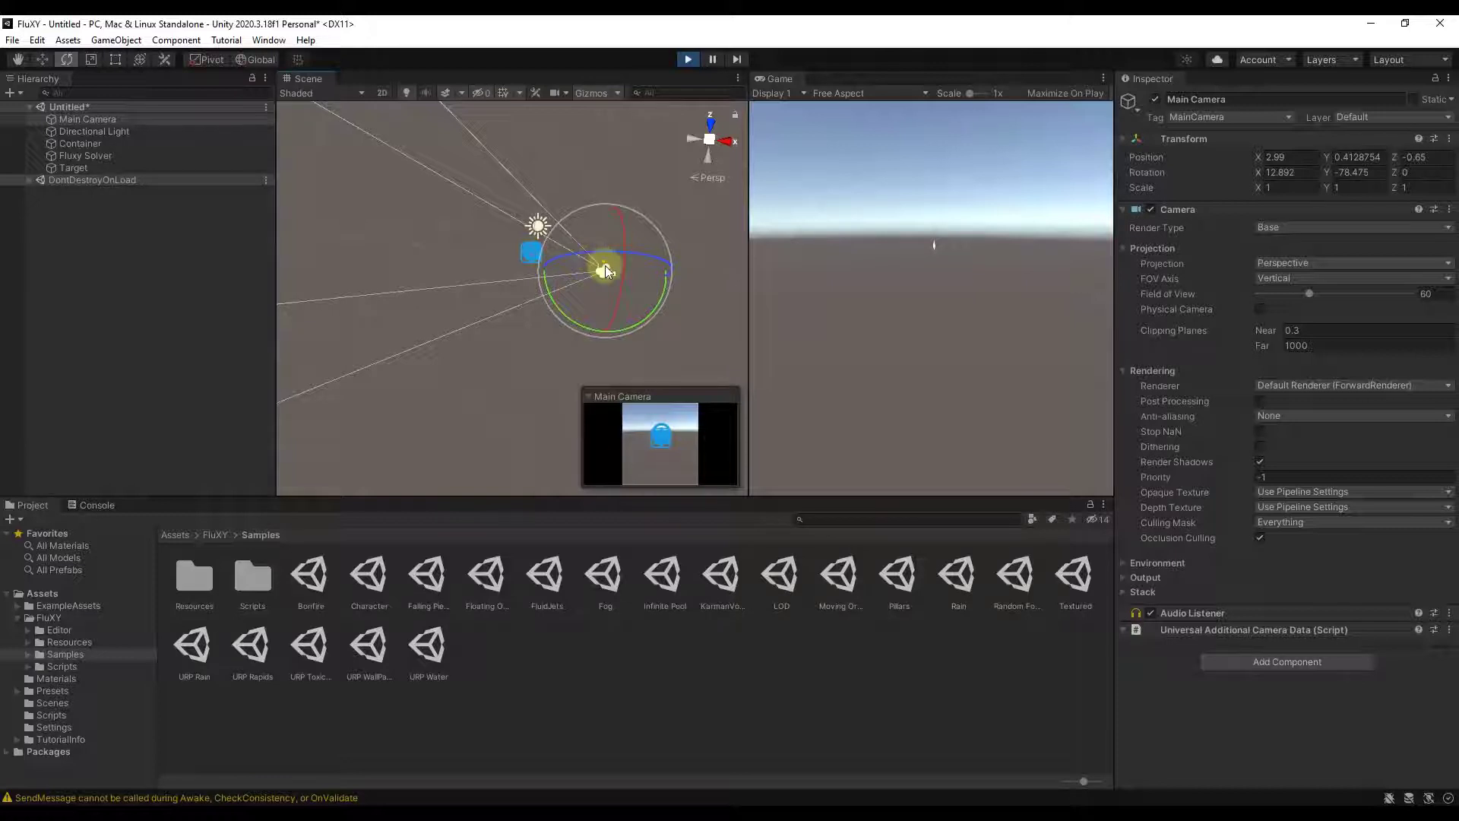
key("r")
key("t")
key("y")
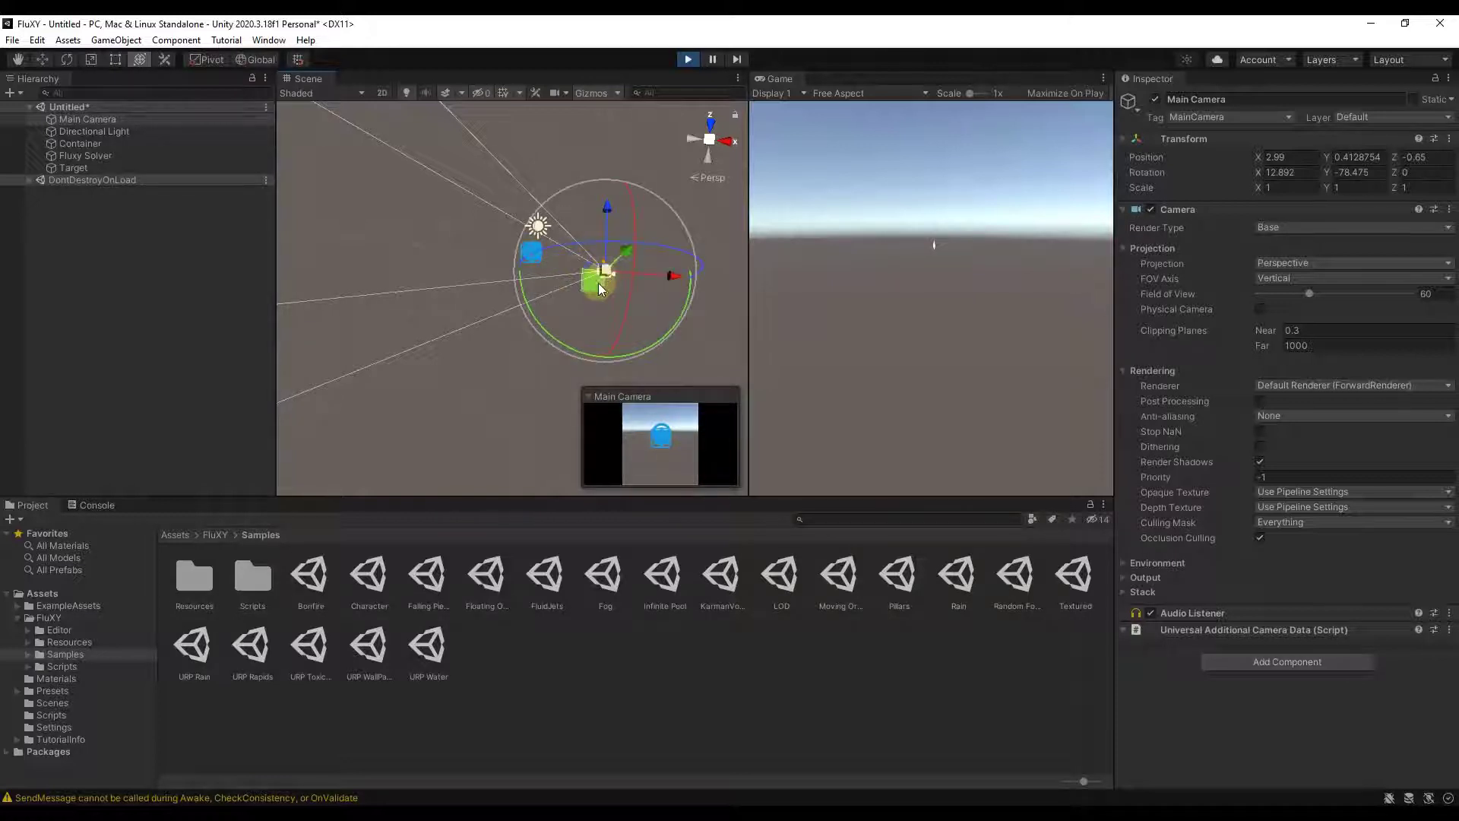
left_click_drag(593, 283, 565, 274)
left_click(956, 303)
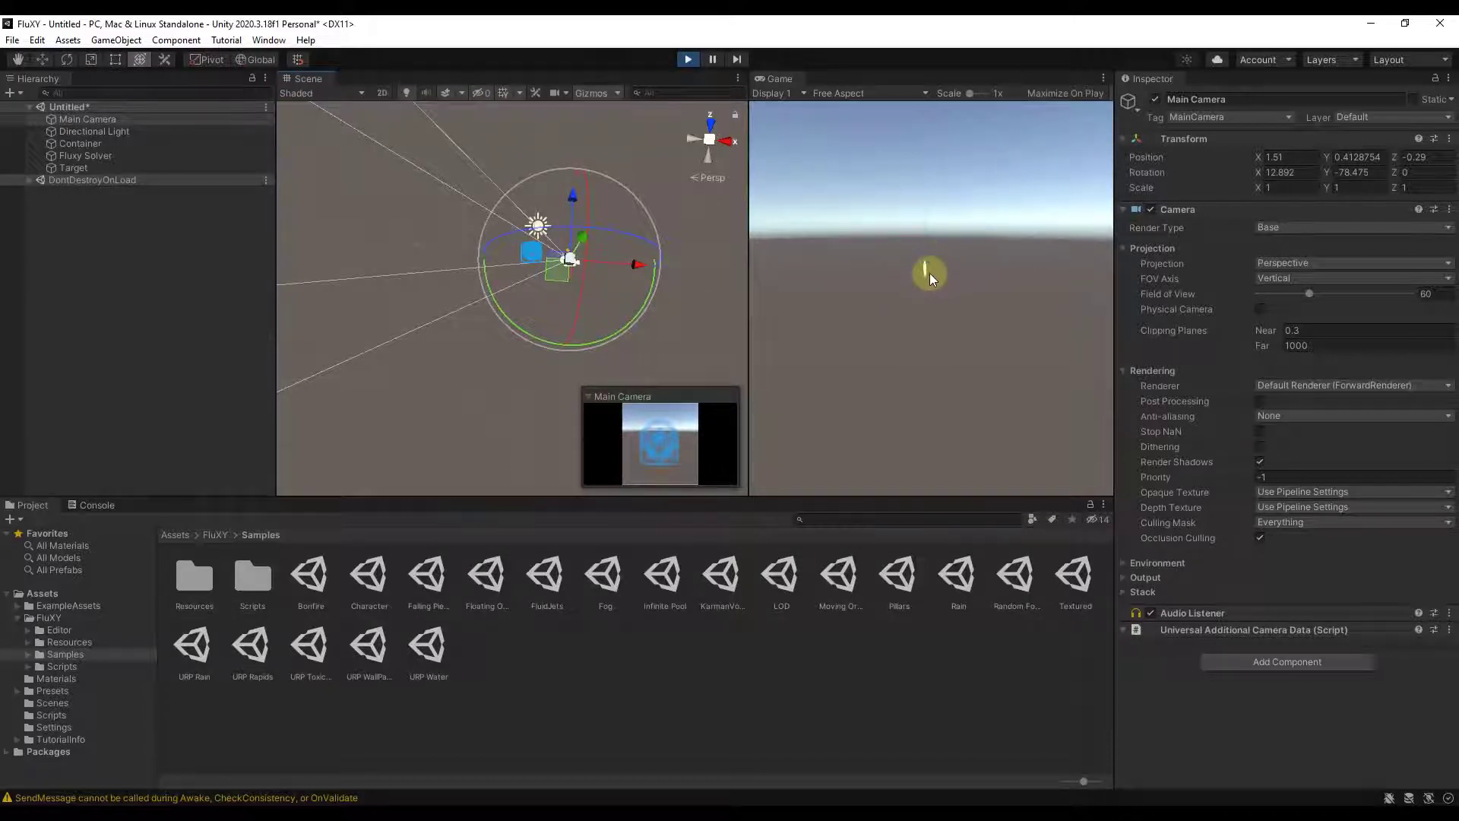
Step: Set the Container's Look At and Project From transforms to Main Camera
left_click(108, 145)
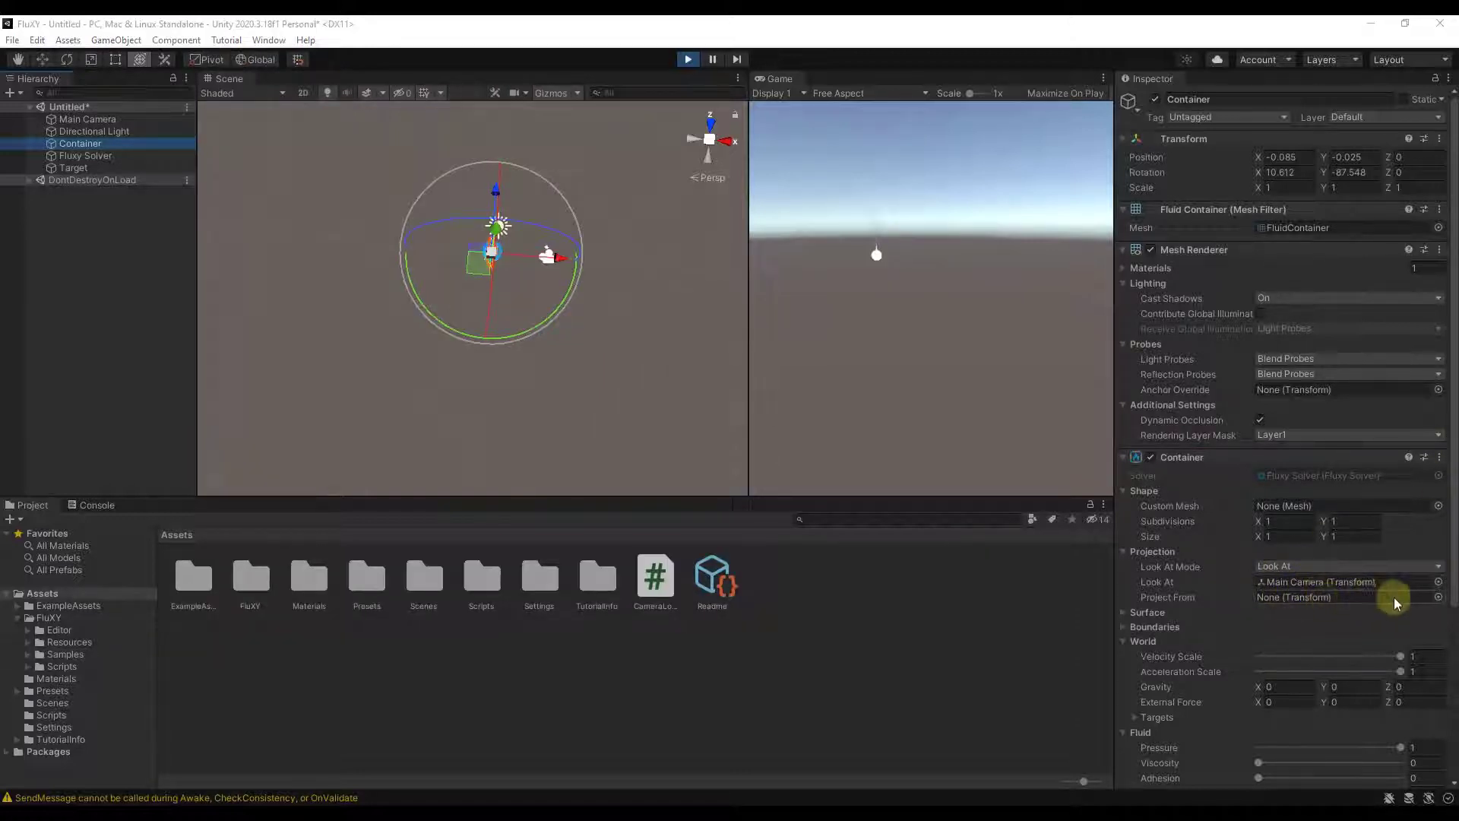
left_click(1439, 598)
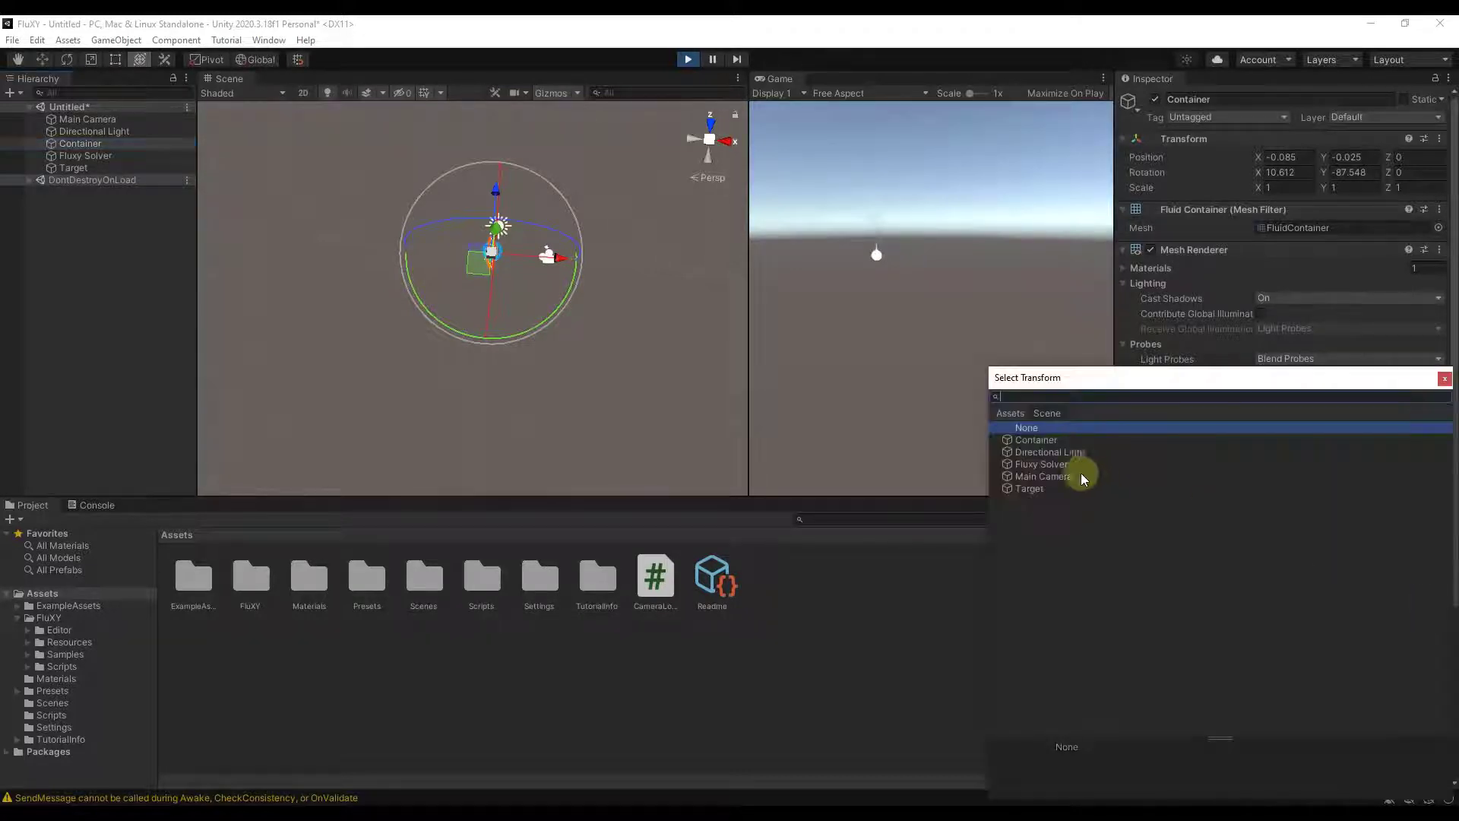
double_click(1043, 476)
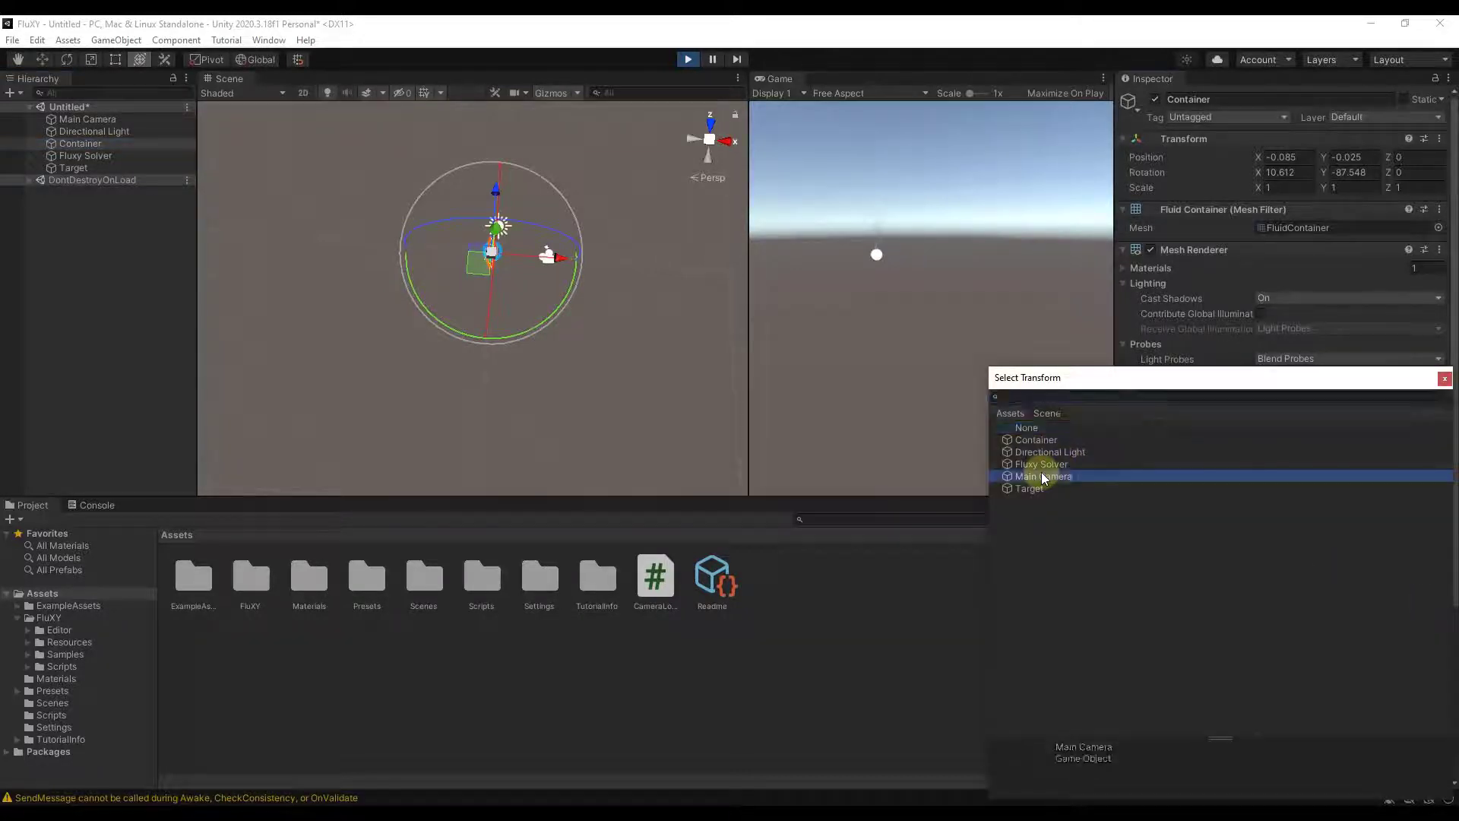
Step: Move the Main Camera closer to the Container, to about X 0.45, Z 0.59, to test the camera-facing projection
left_click(577, 266)
left_click(546, 255)
left_click_drag(537, 270, 562, 174)
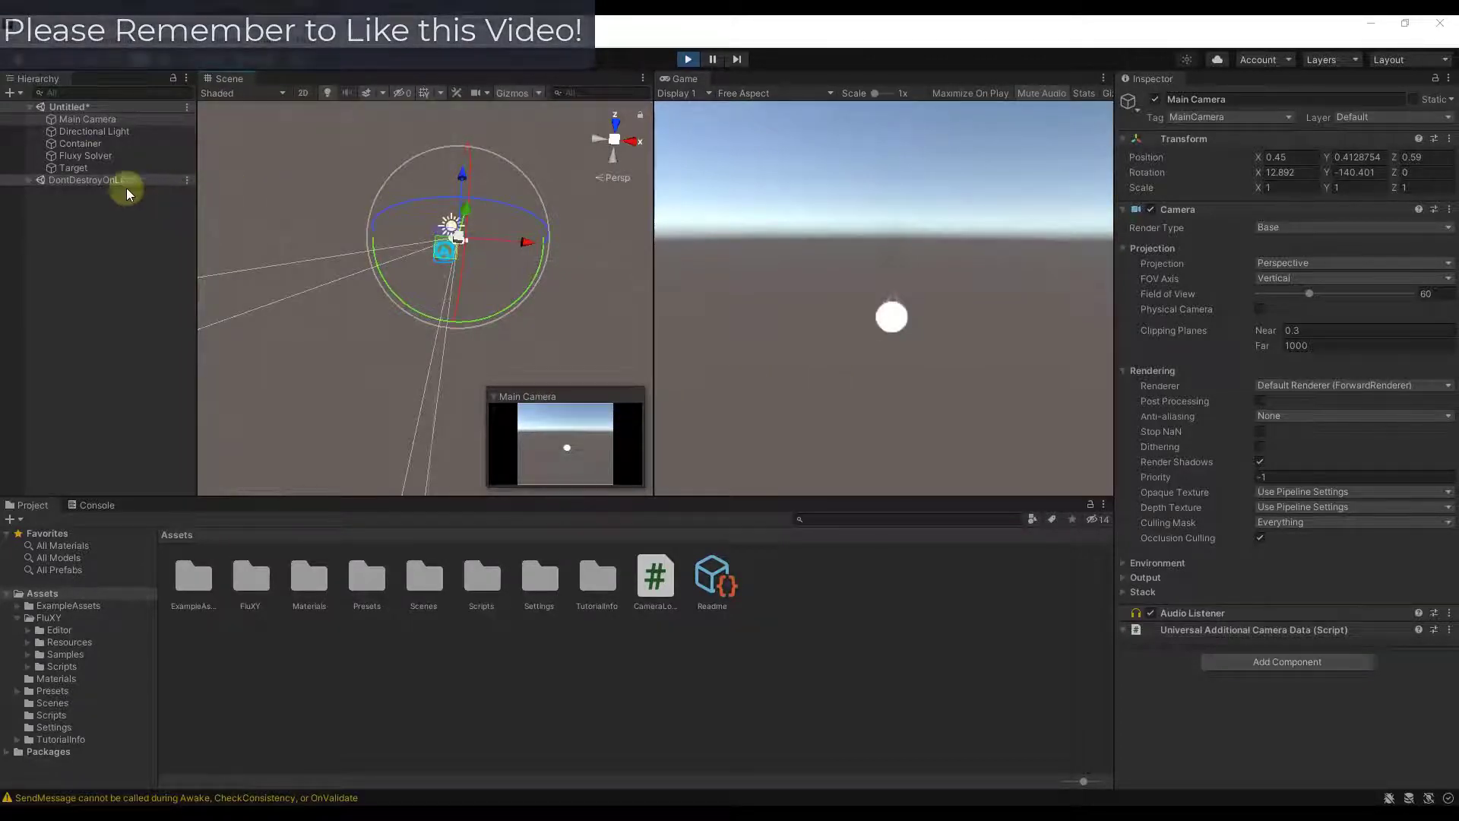
Step: Set the Container's fluid turbulence to 40 and its buoyancy to 8
left_click(90, 143)
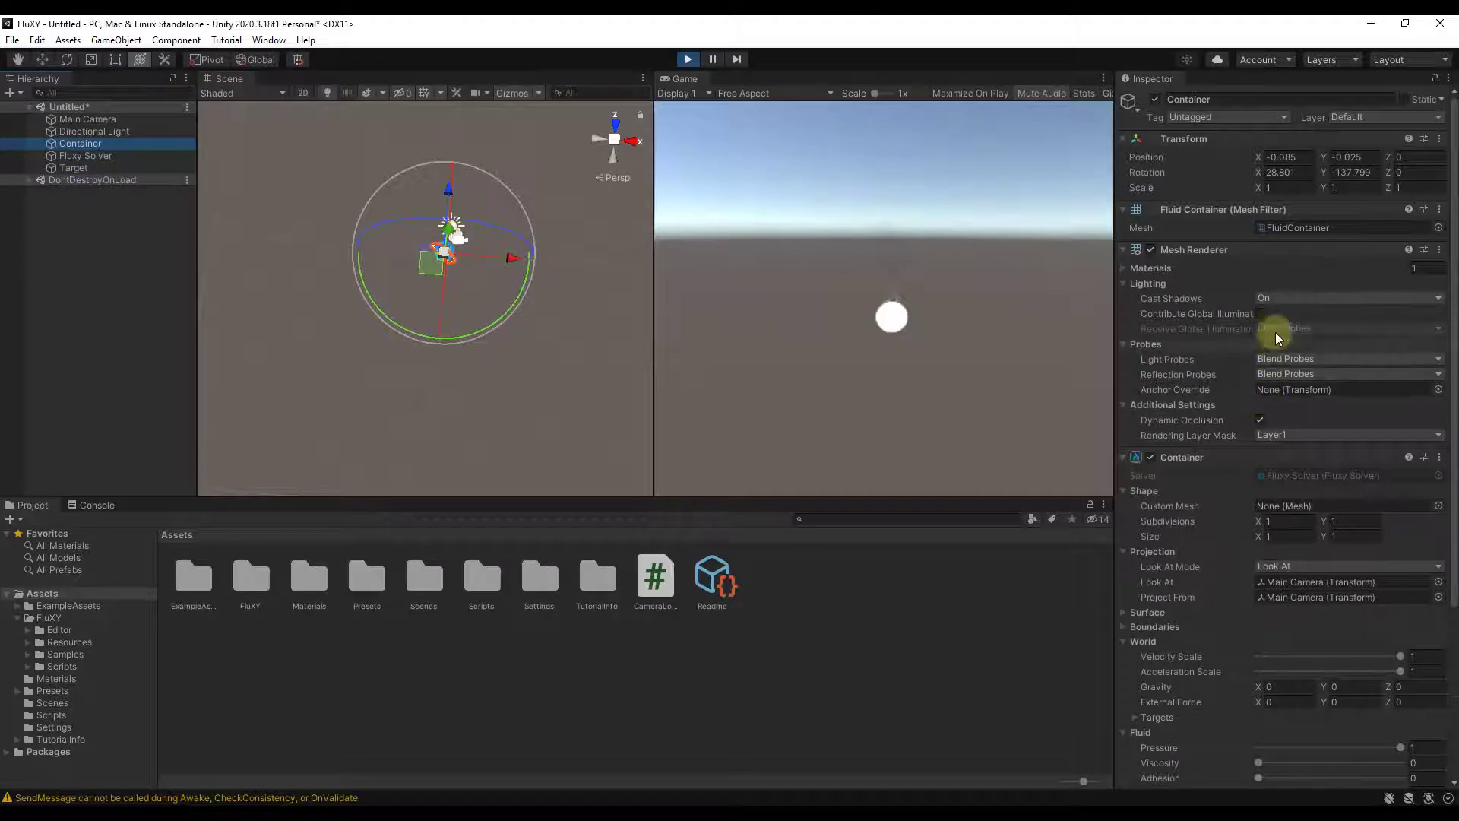
scroll(1275, 314, "down", 6)
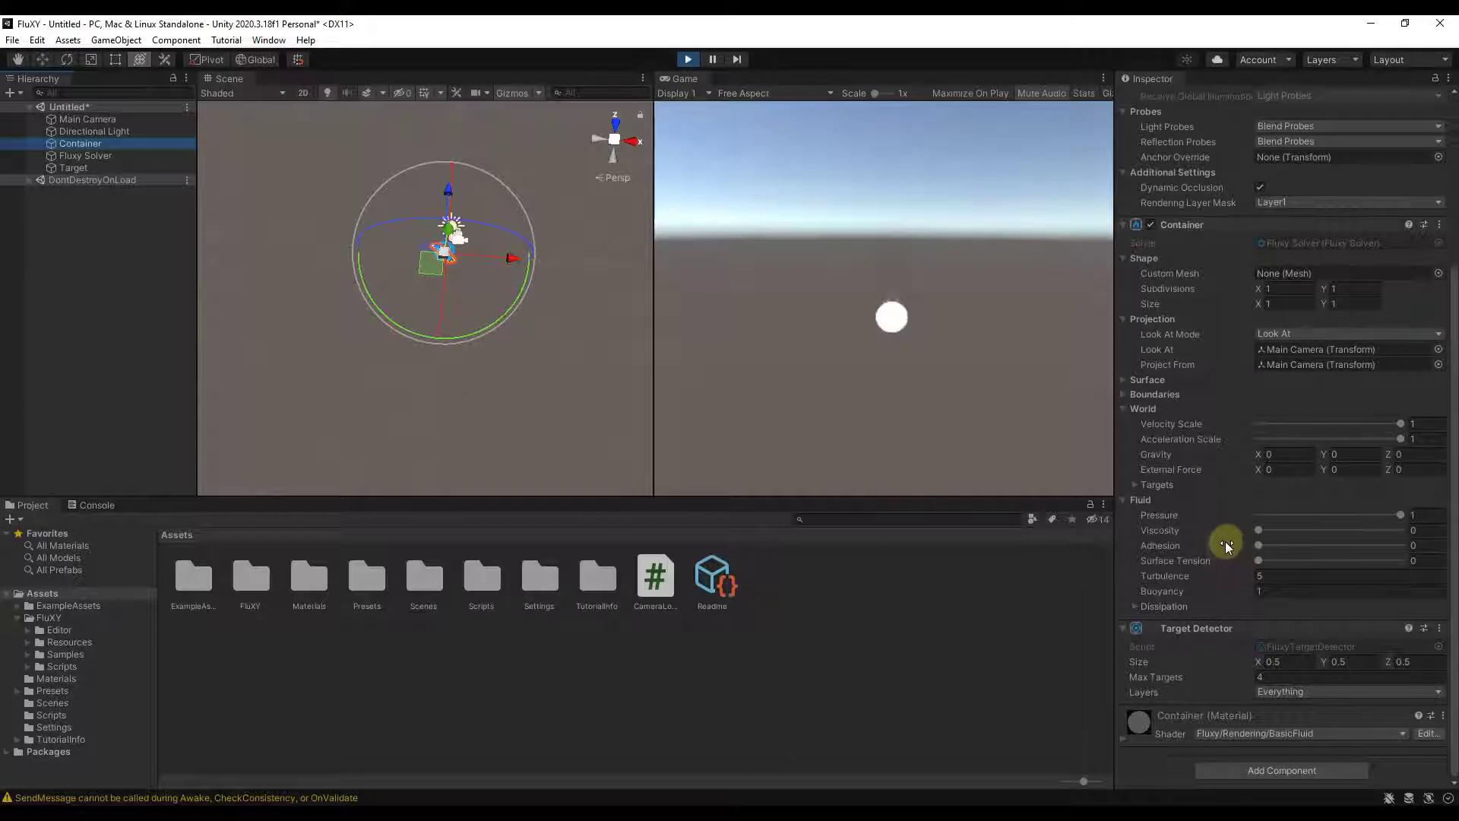
left_click(1262, 577)
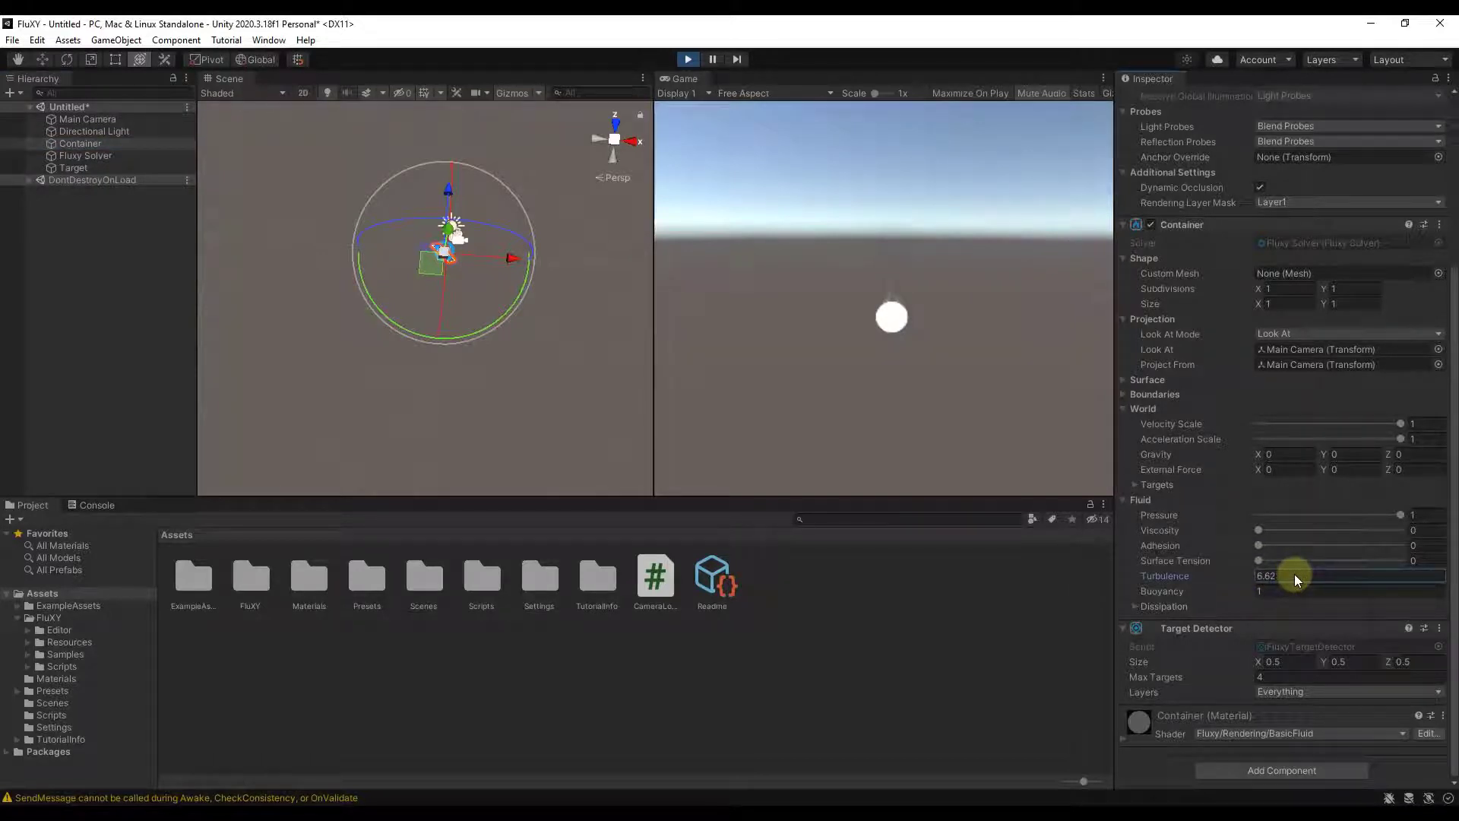
left_click(1219, 575)
type("40")
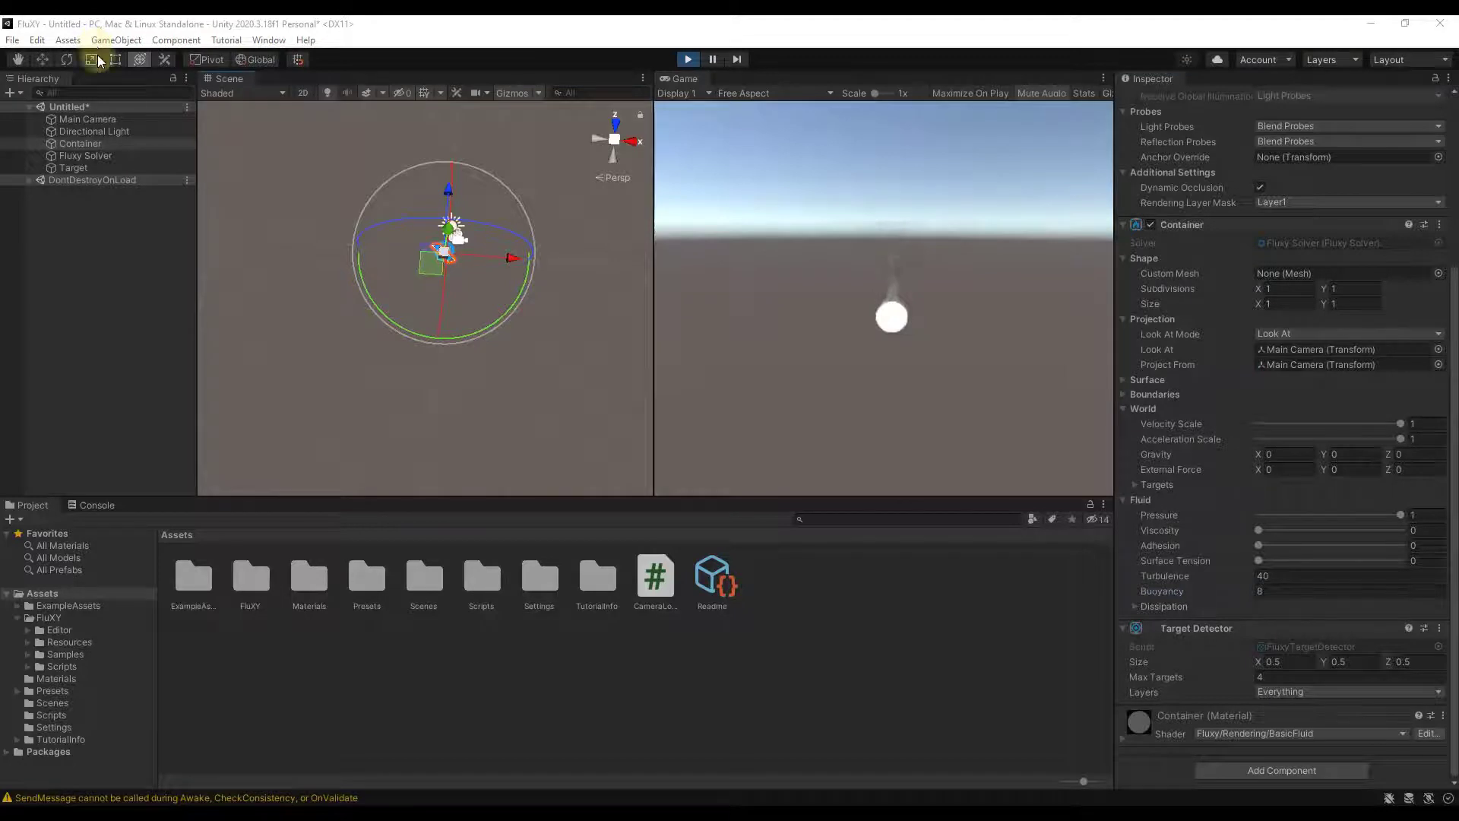
left_click(900, 314)
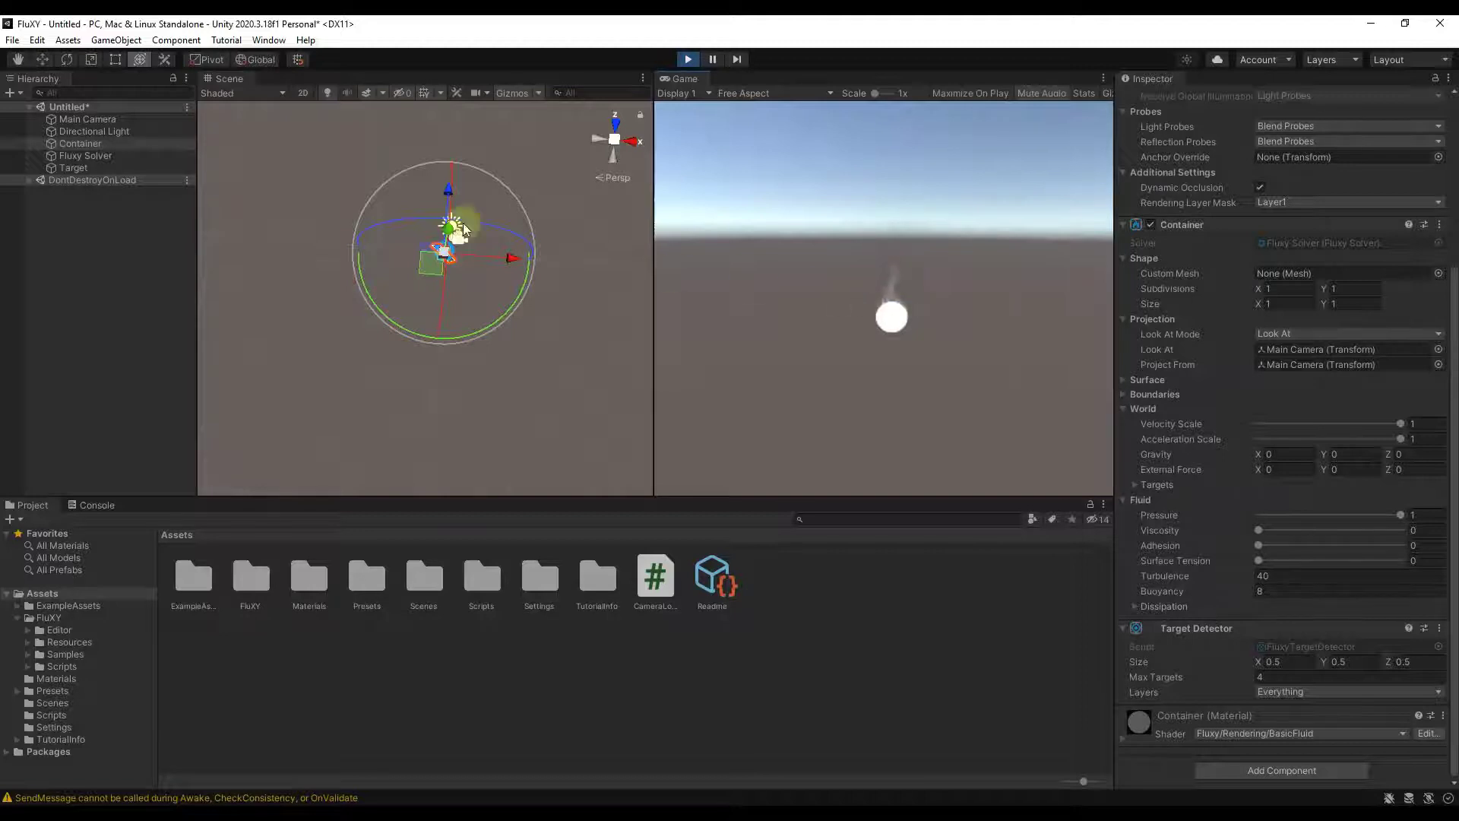
Step: Create a new material named Fire in the Assets folder
left_click(68, 40)
mouse_move(89, 65)
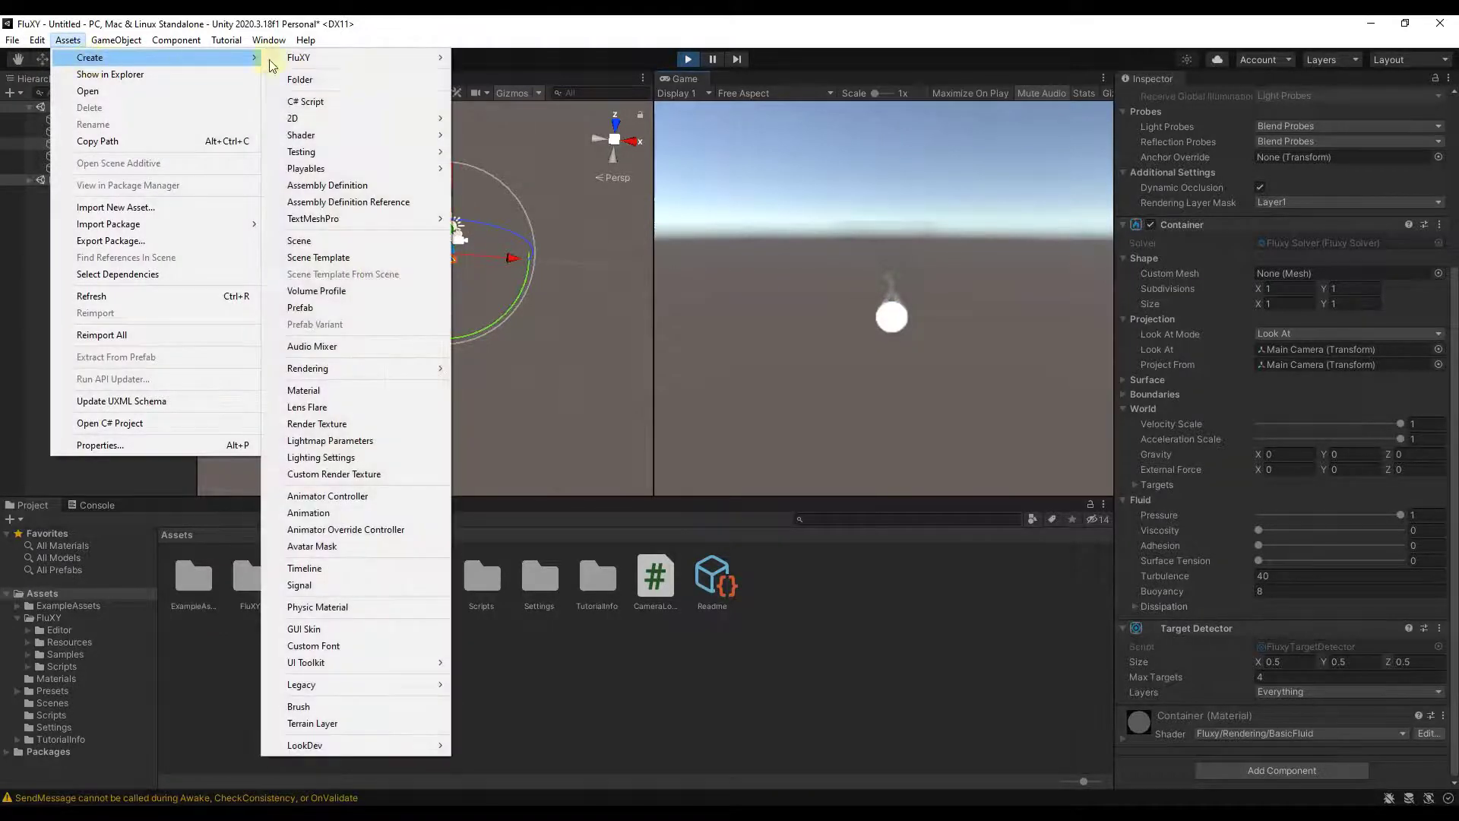
left_click(327, 391)
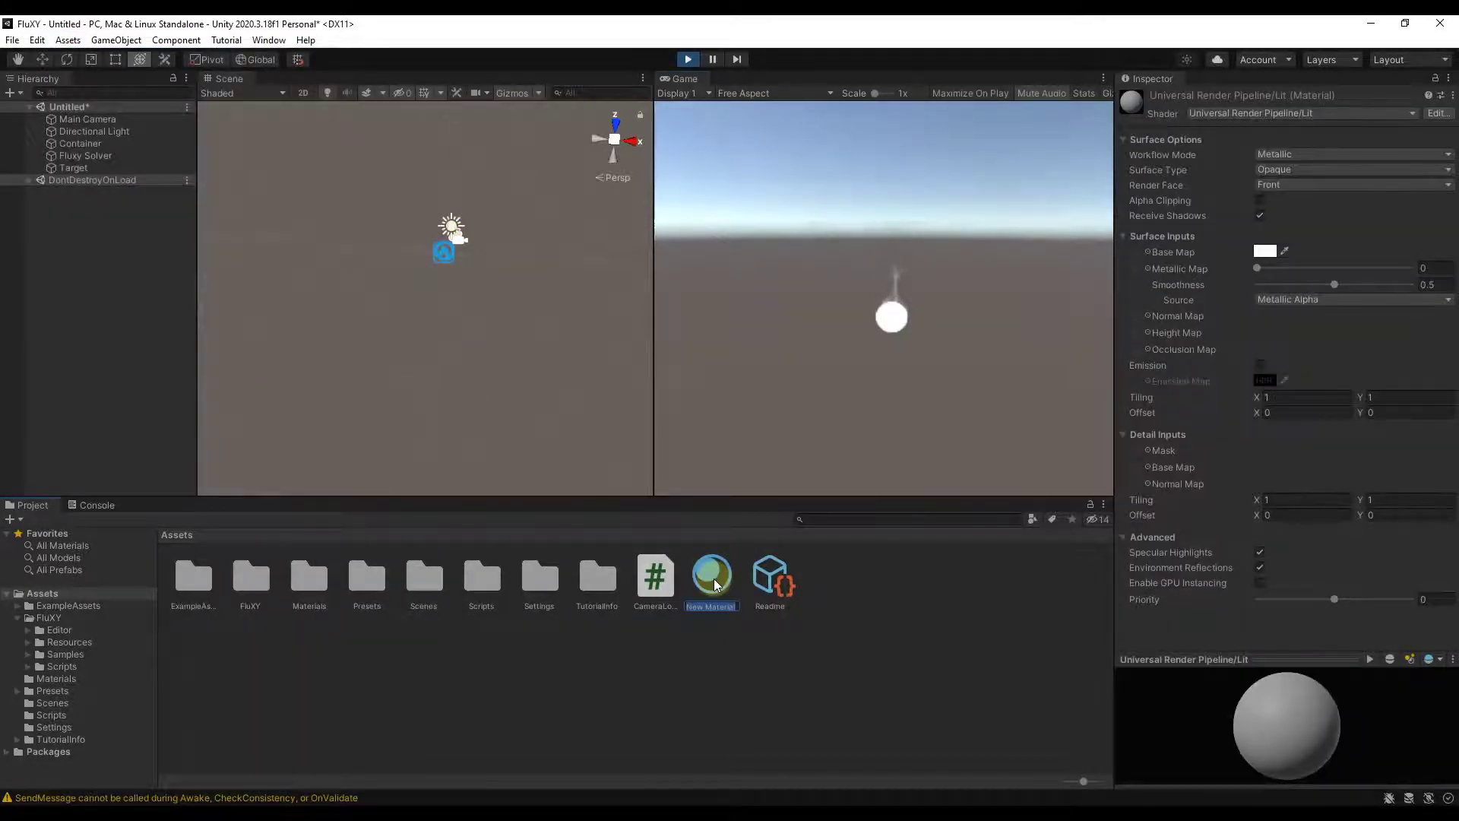
key("Return")
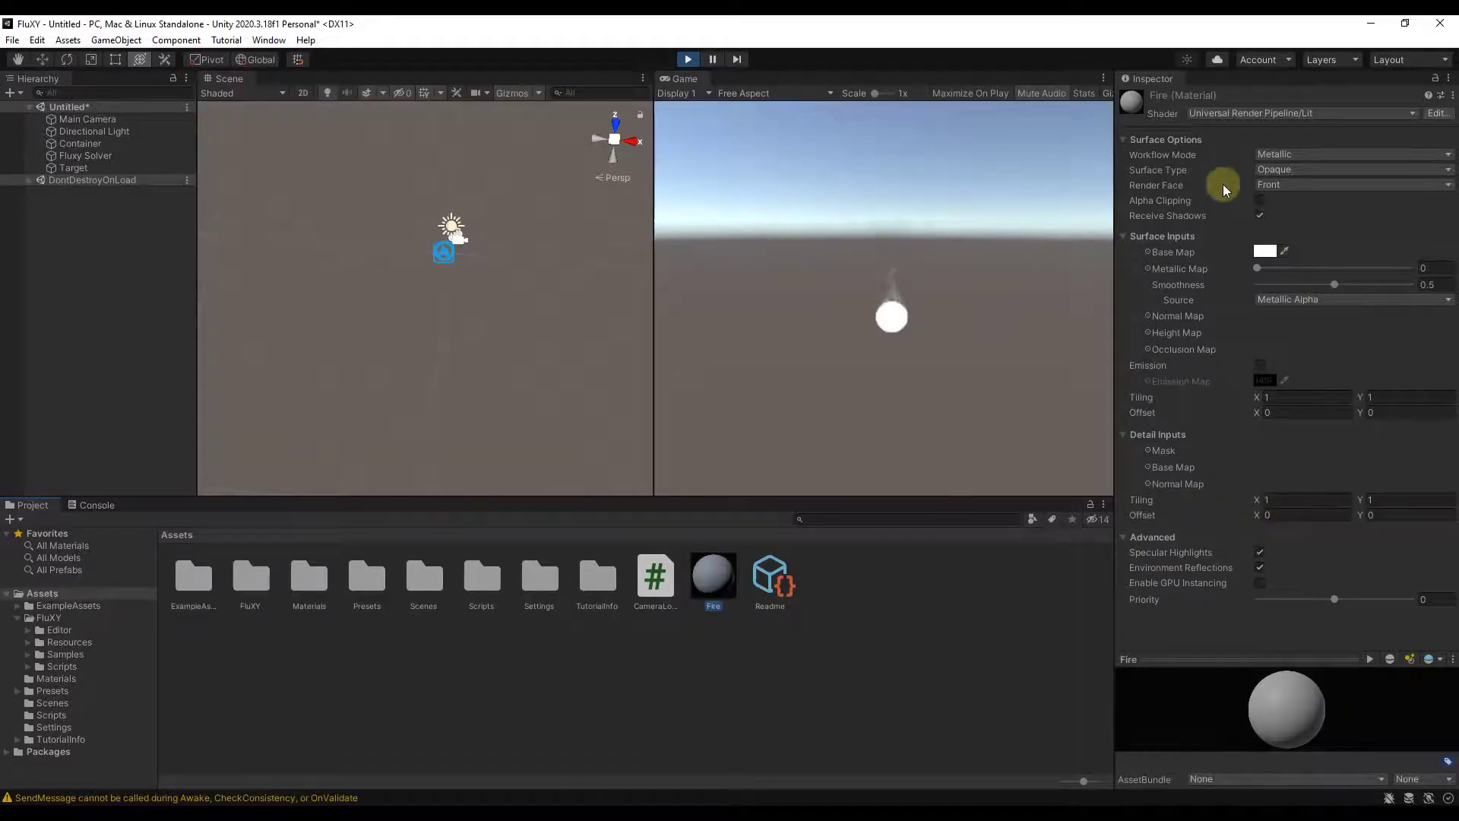
Step: Set the Fire material's shader to Fluxy/Rendering/BasicFluid and its gradient texture to FireGradient
left_click(1233, 112)
type("fluid")
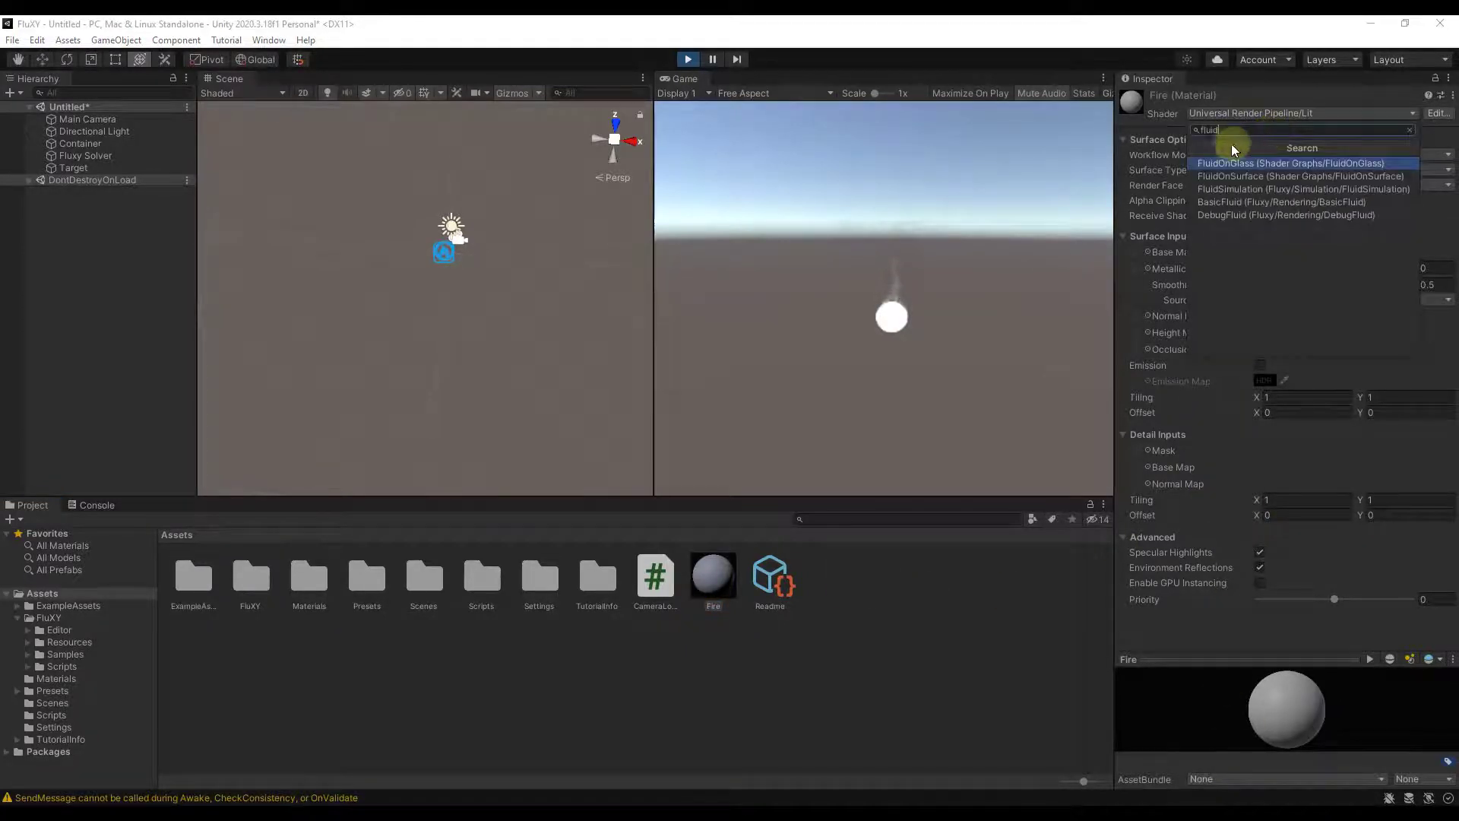
left_click(1247, 202)
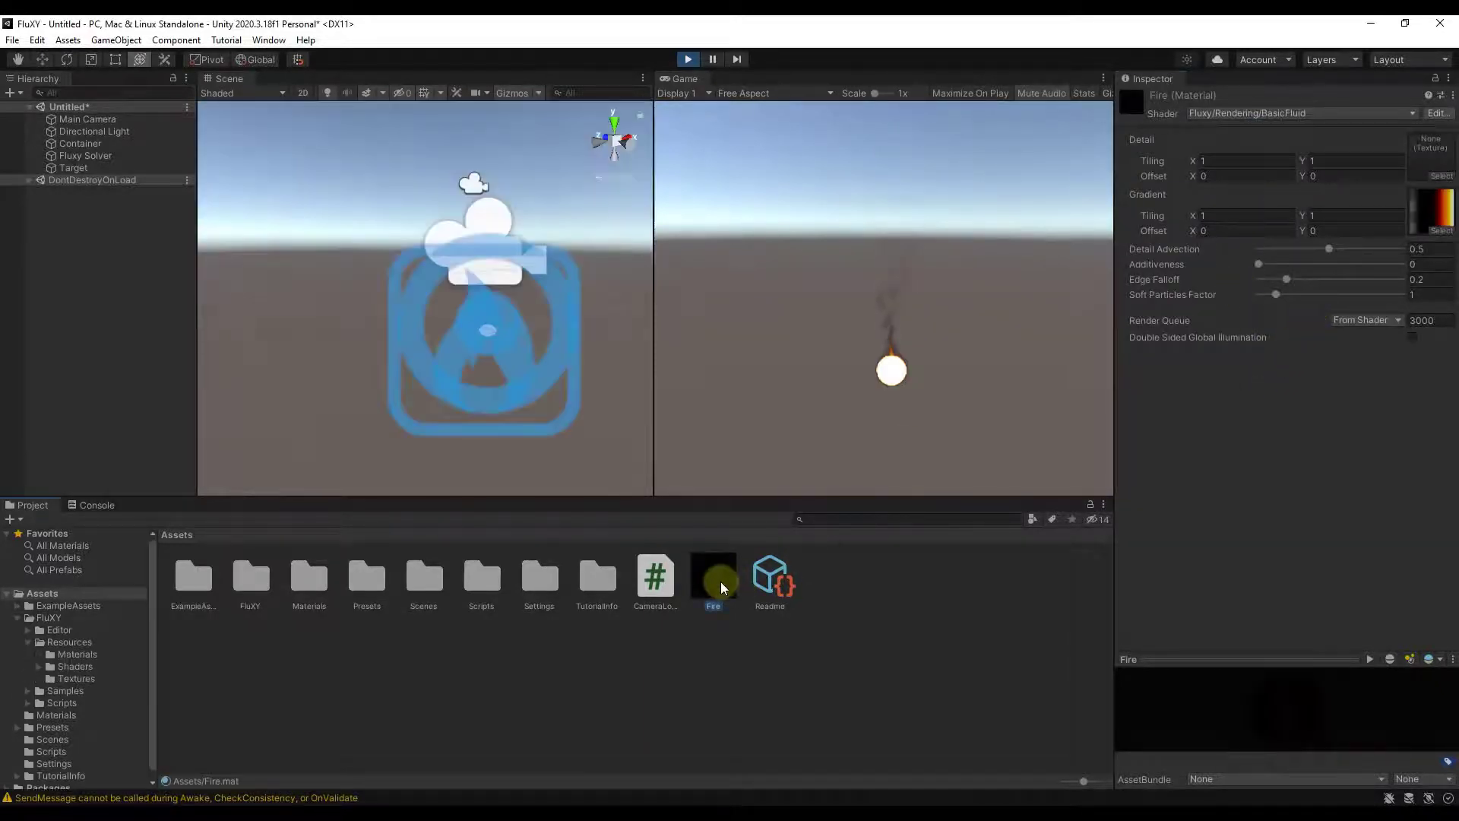
left_click(1436, 232)
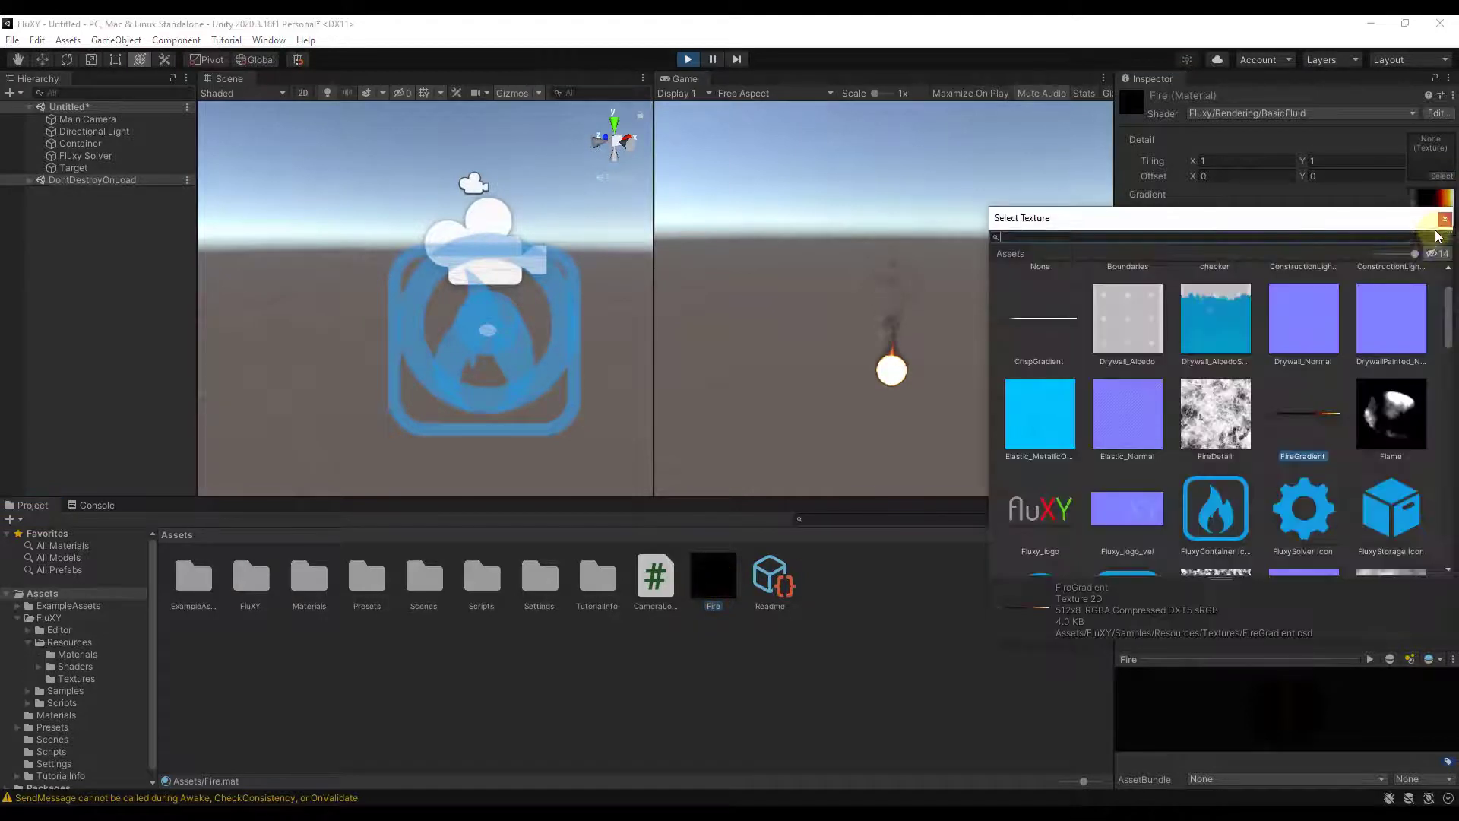
double_click(1316, 409)
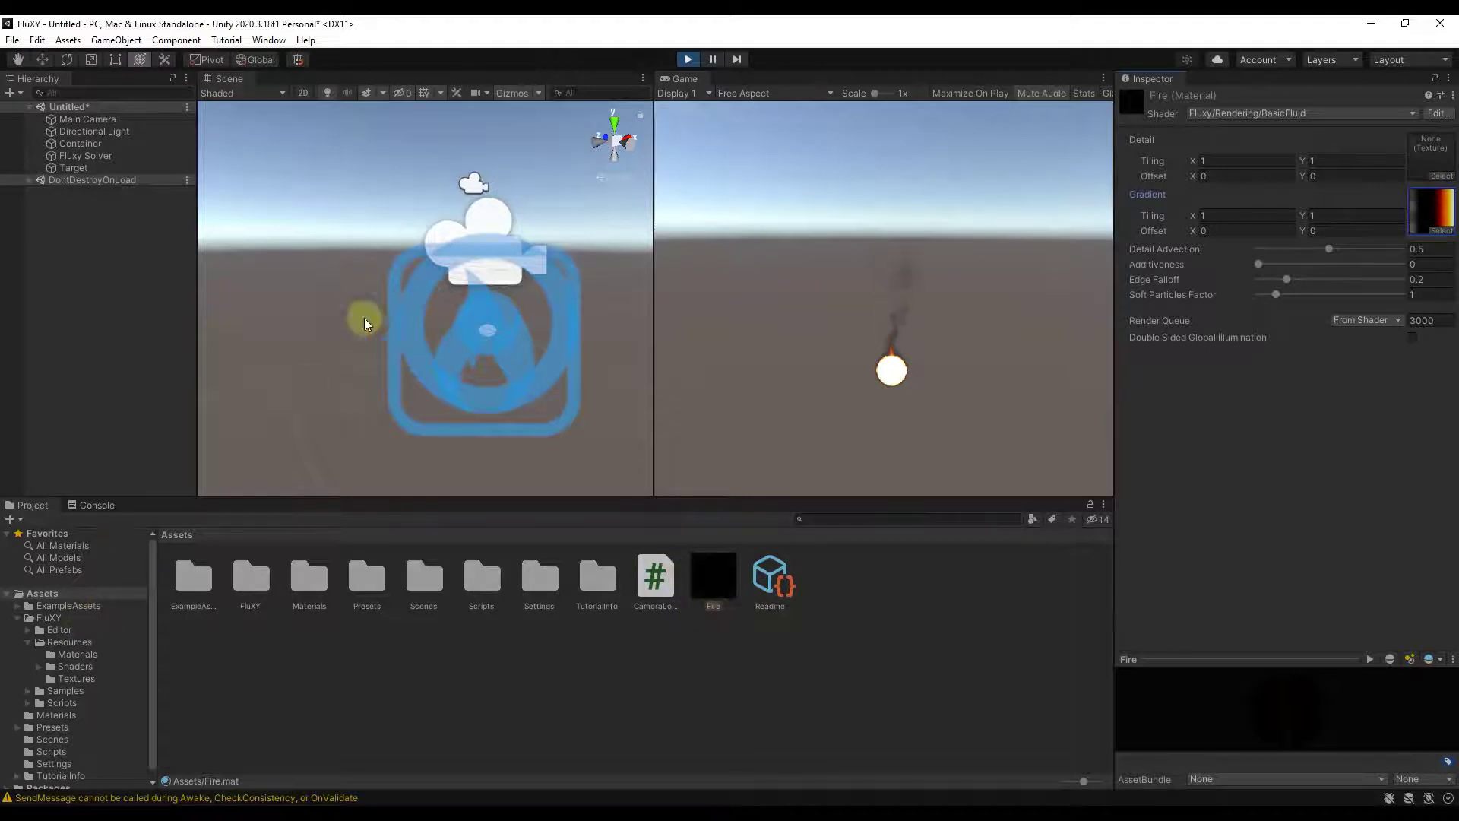
Step: Assign the Fire material to the Container's mesh renderer and try the material's Additiveness, ending at 0
left_click(79, 144)
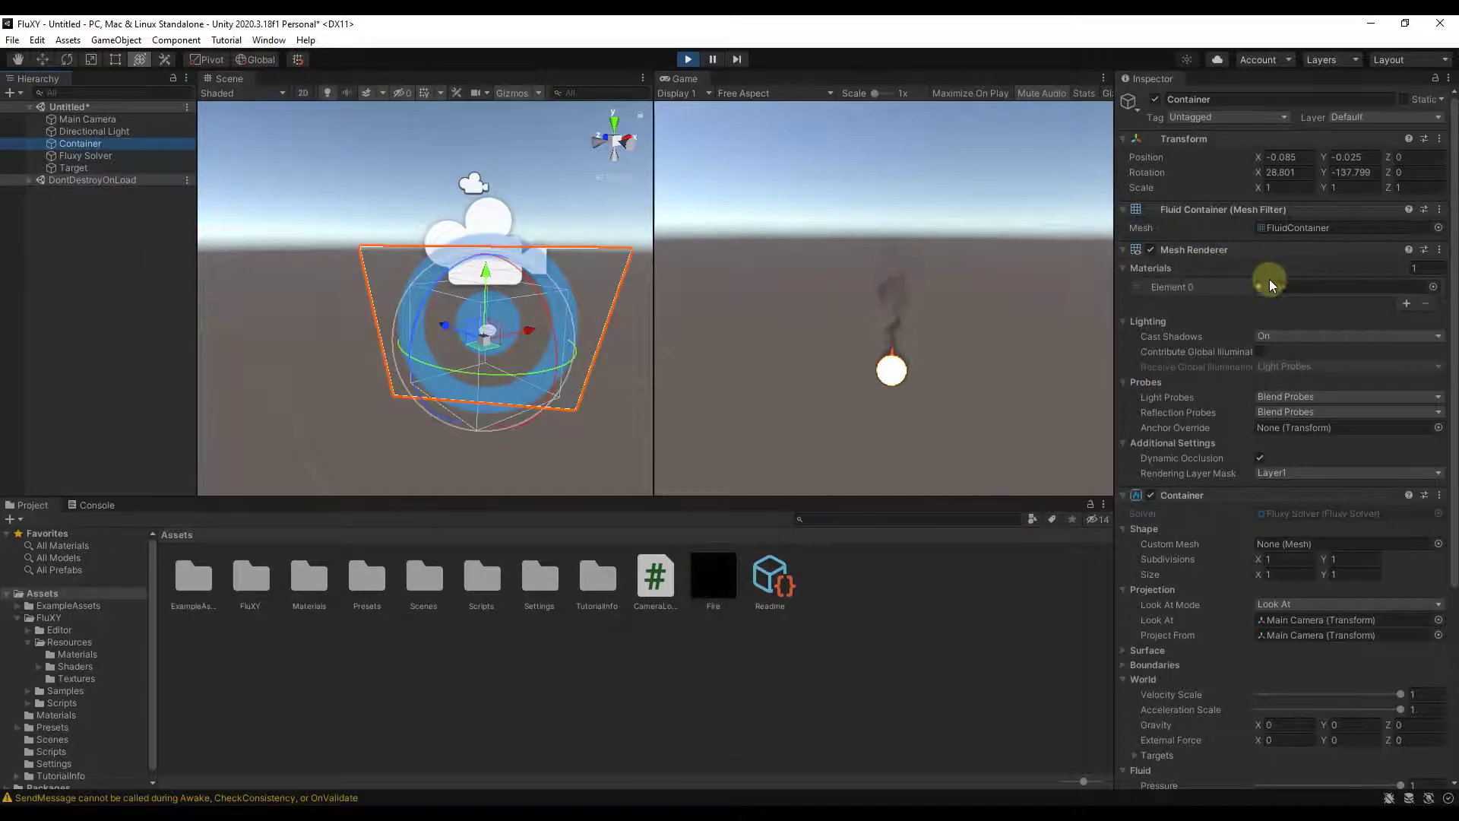
left_click_drag(700, 565, 1305, 285)
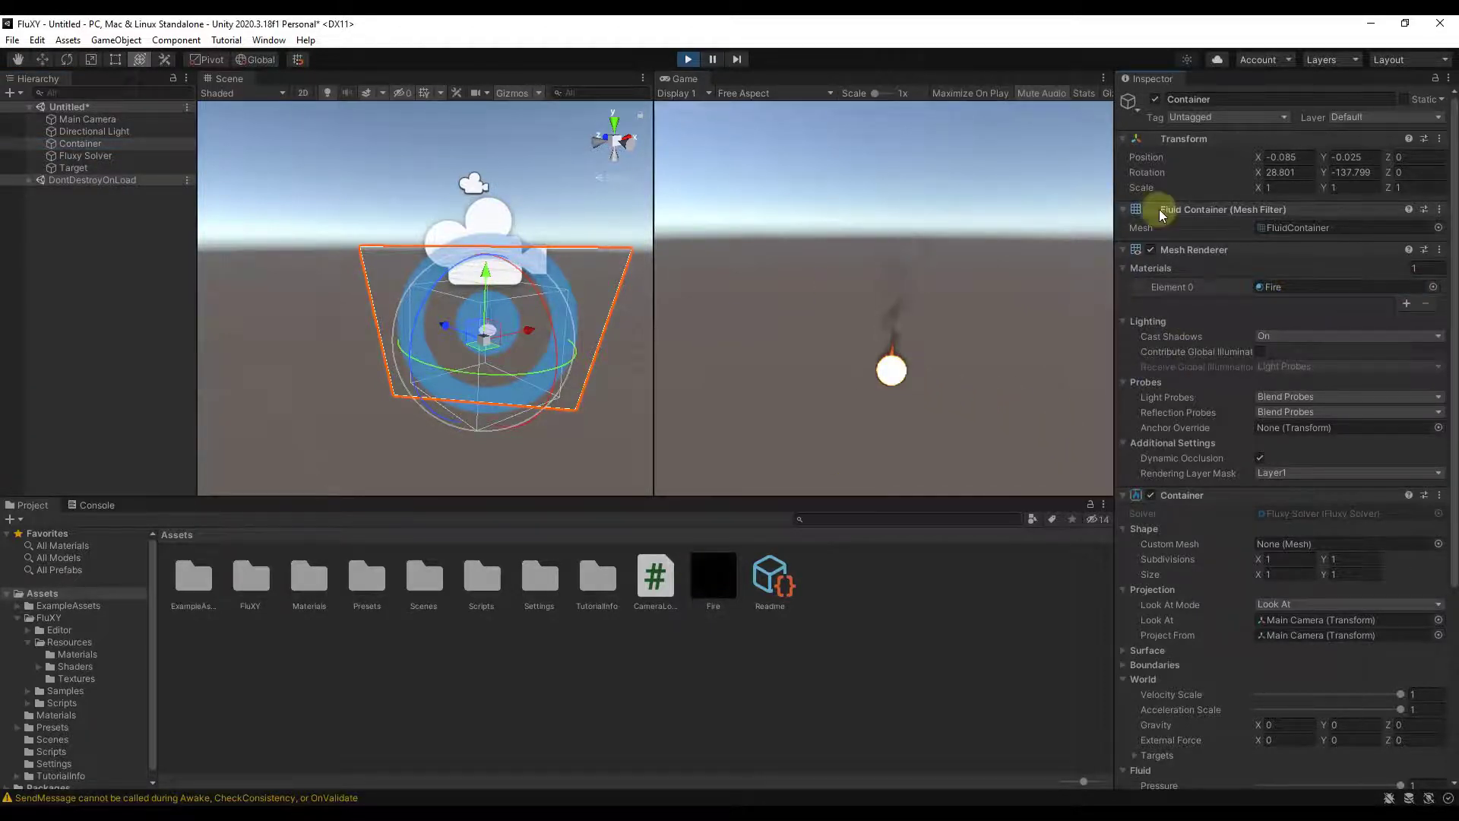
left_click(713, 575)
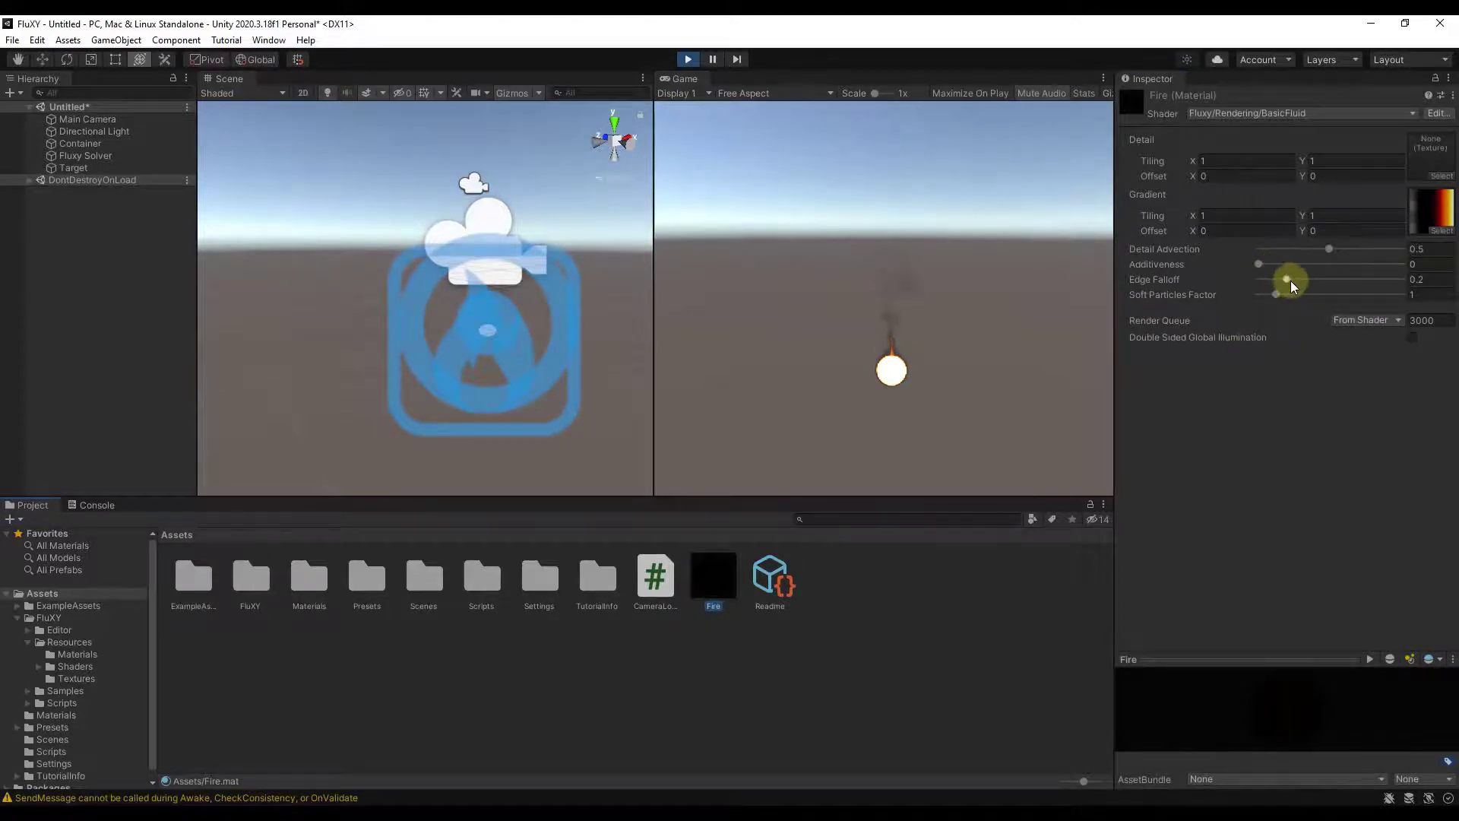
left_click_drag(1259, 266, 1224, 263)
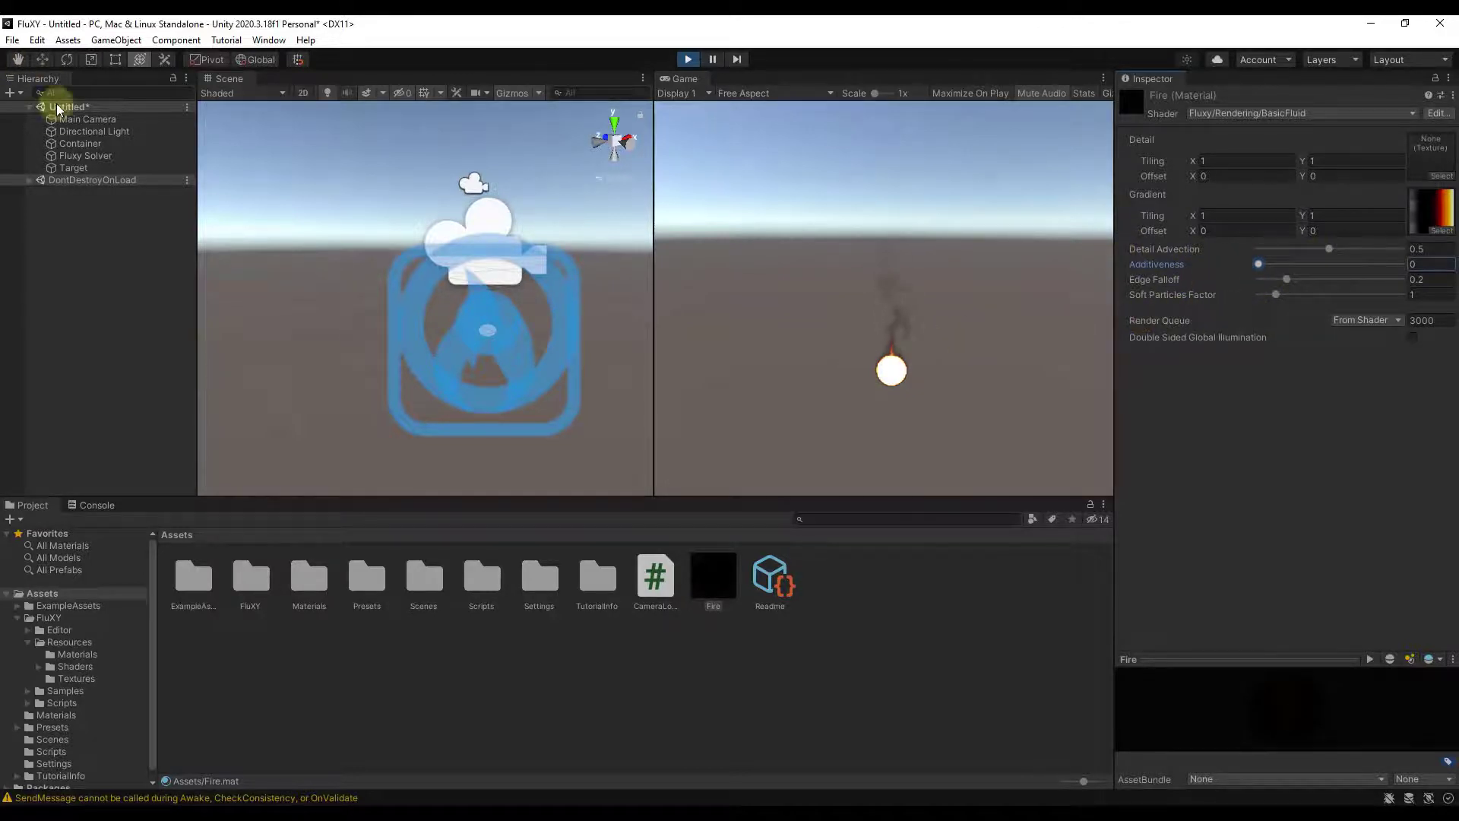
Step: Lower the Target's Velocity Weight to about 0.094
left_click(75, 172)
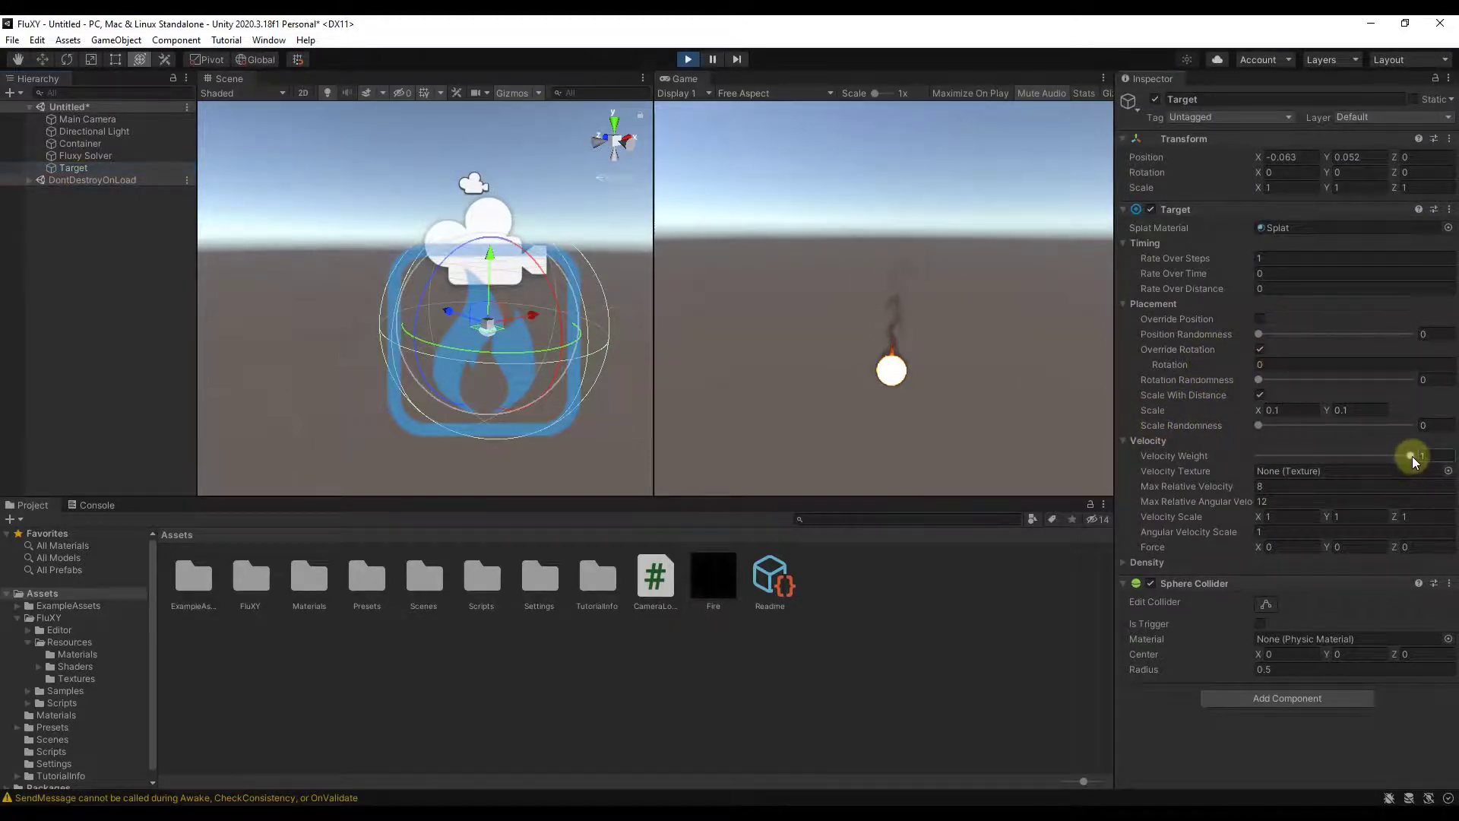
left_click_drag(1370, 456, 1254, 453)
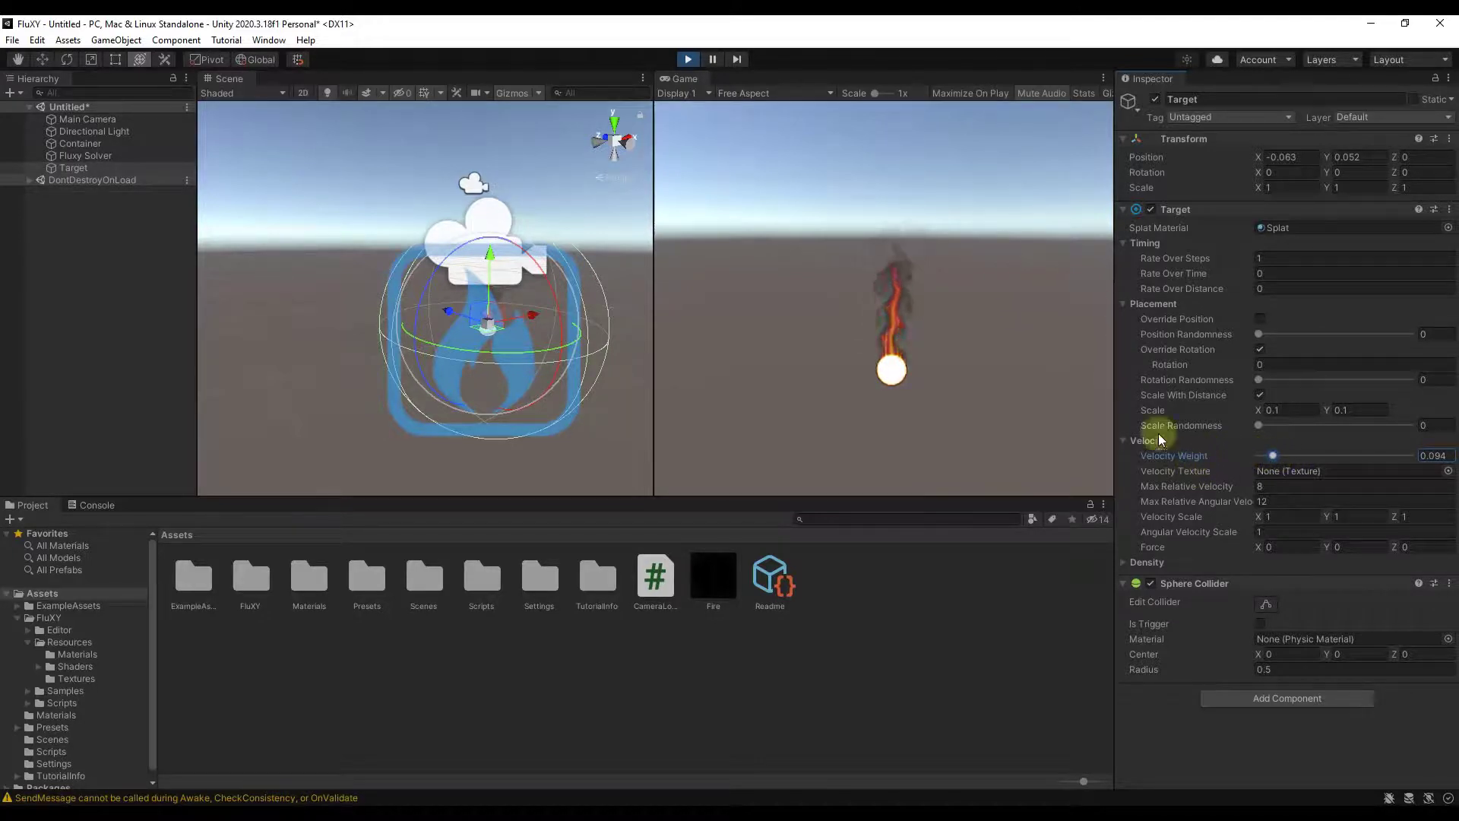
Step: Try small amounts of position and rotation randomness on the Target
left_click(1247, 330)
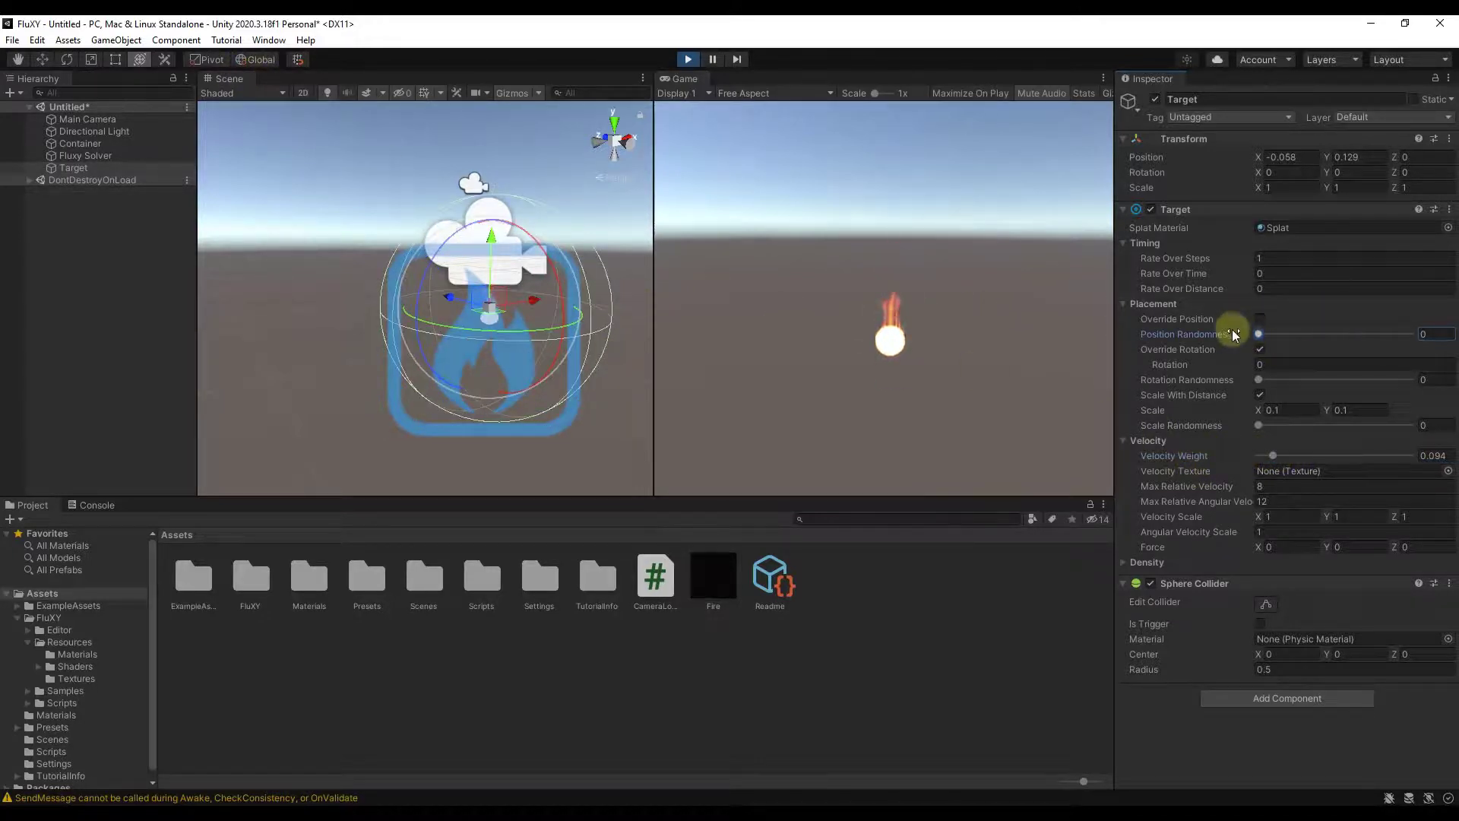
left_click(94, 169)
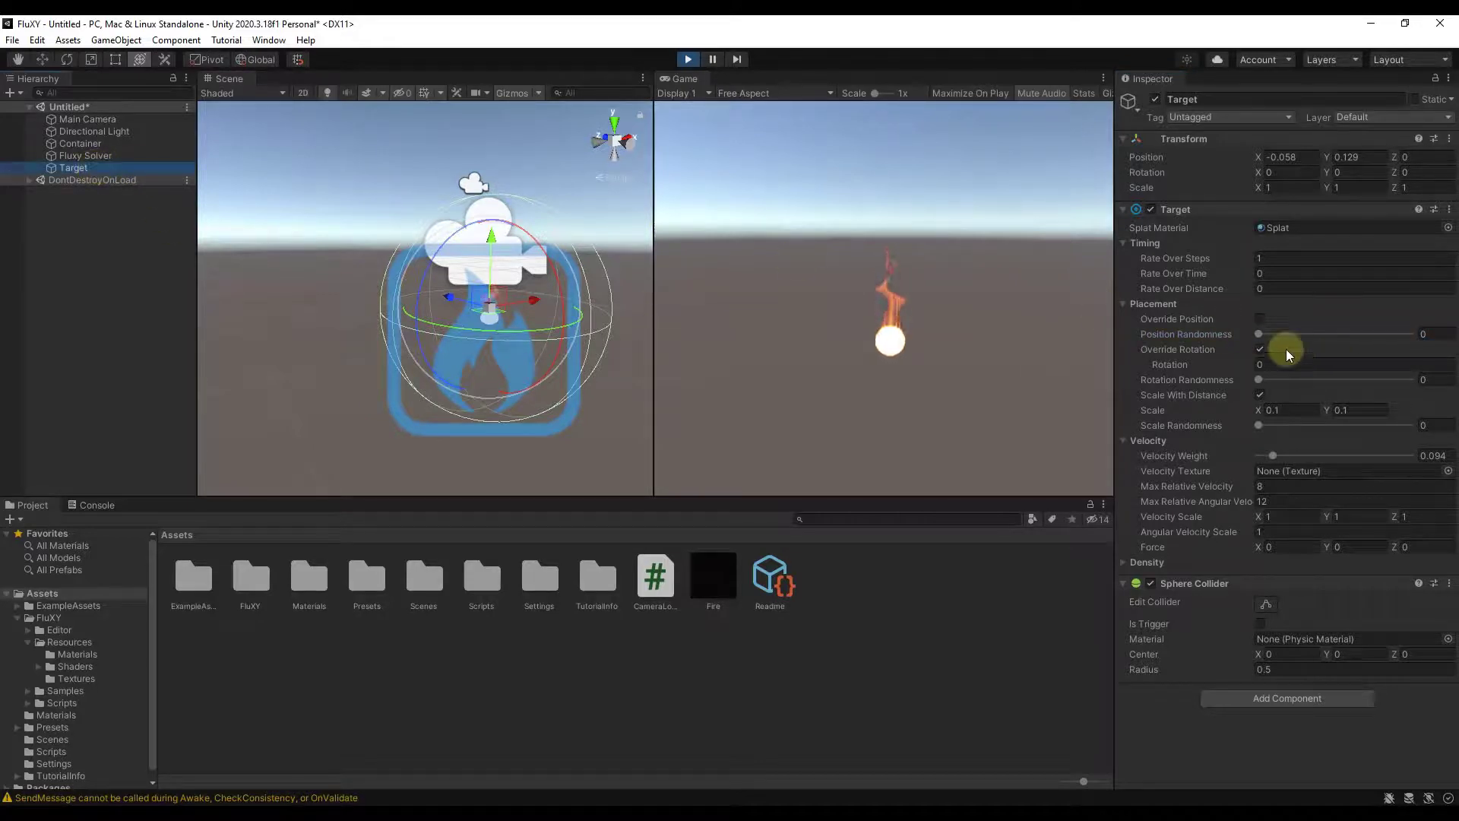
mouse_move(1258, 336)
left_mouse_down()
mouse_move(1299, 326)
mouse_move(1280, 332)
left_mouse_up()
left_click_drag(1258, 380, 1241, 425)
left_click_drag(1280, 334, 1271, 334)
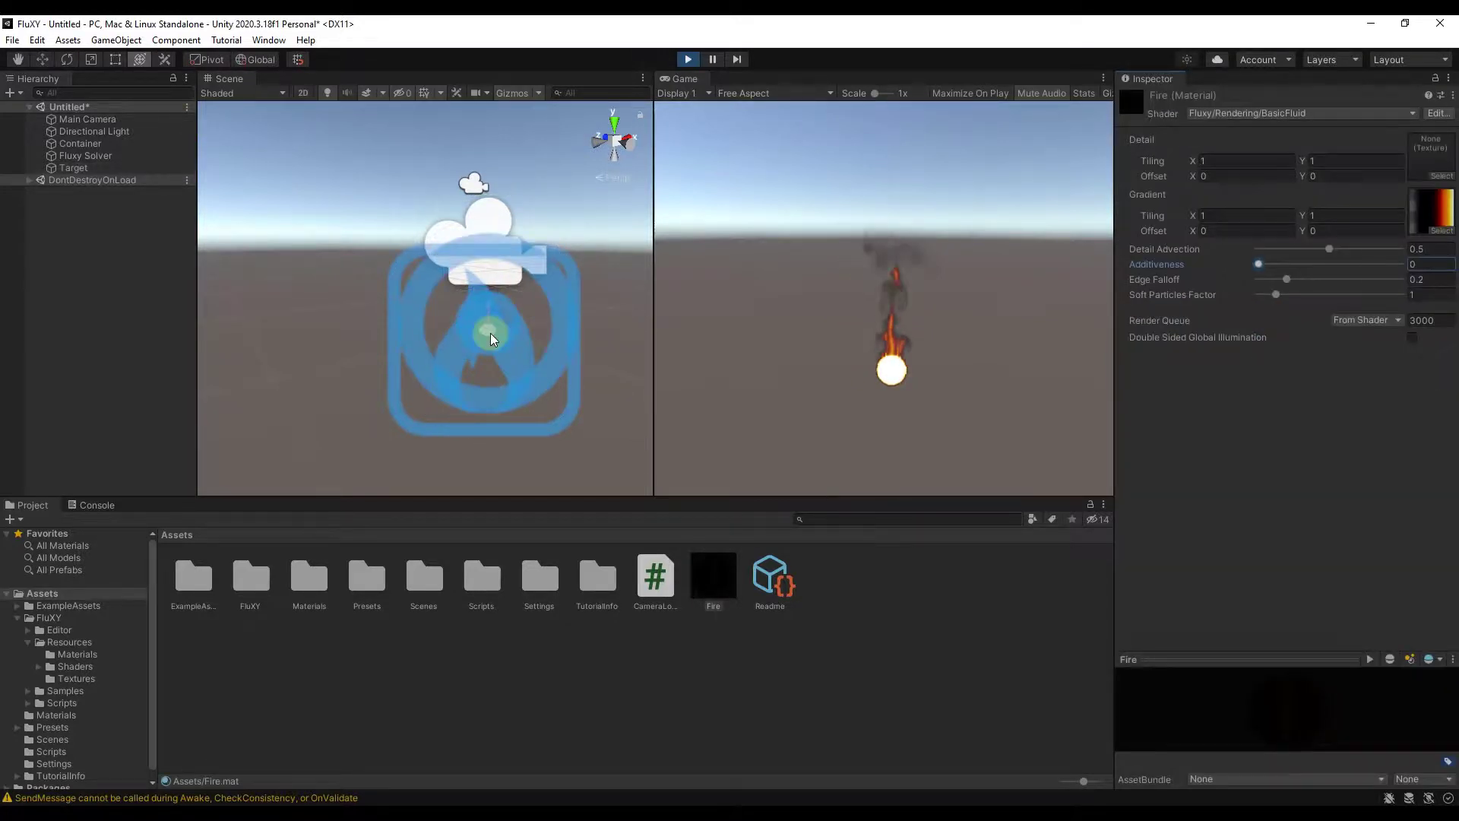
Step: Set the Fire material's Additiveness to 1 and move the Target vertically to try out the flame
left_click(90, 170)
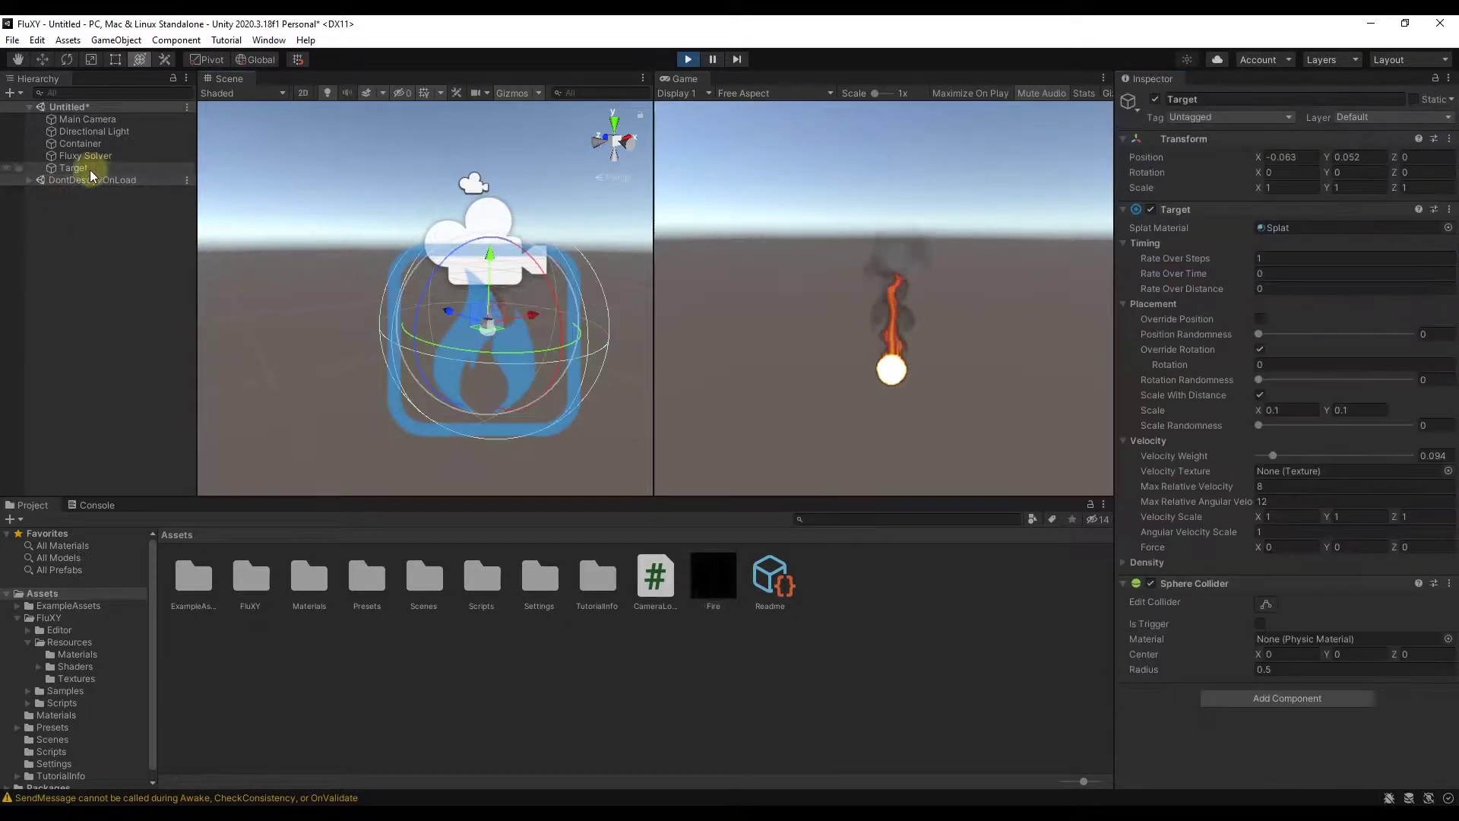
left_click(73, 143)
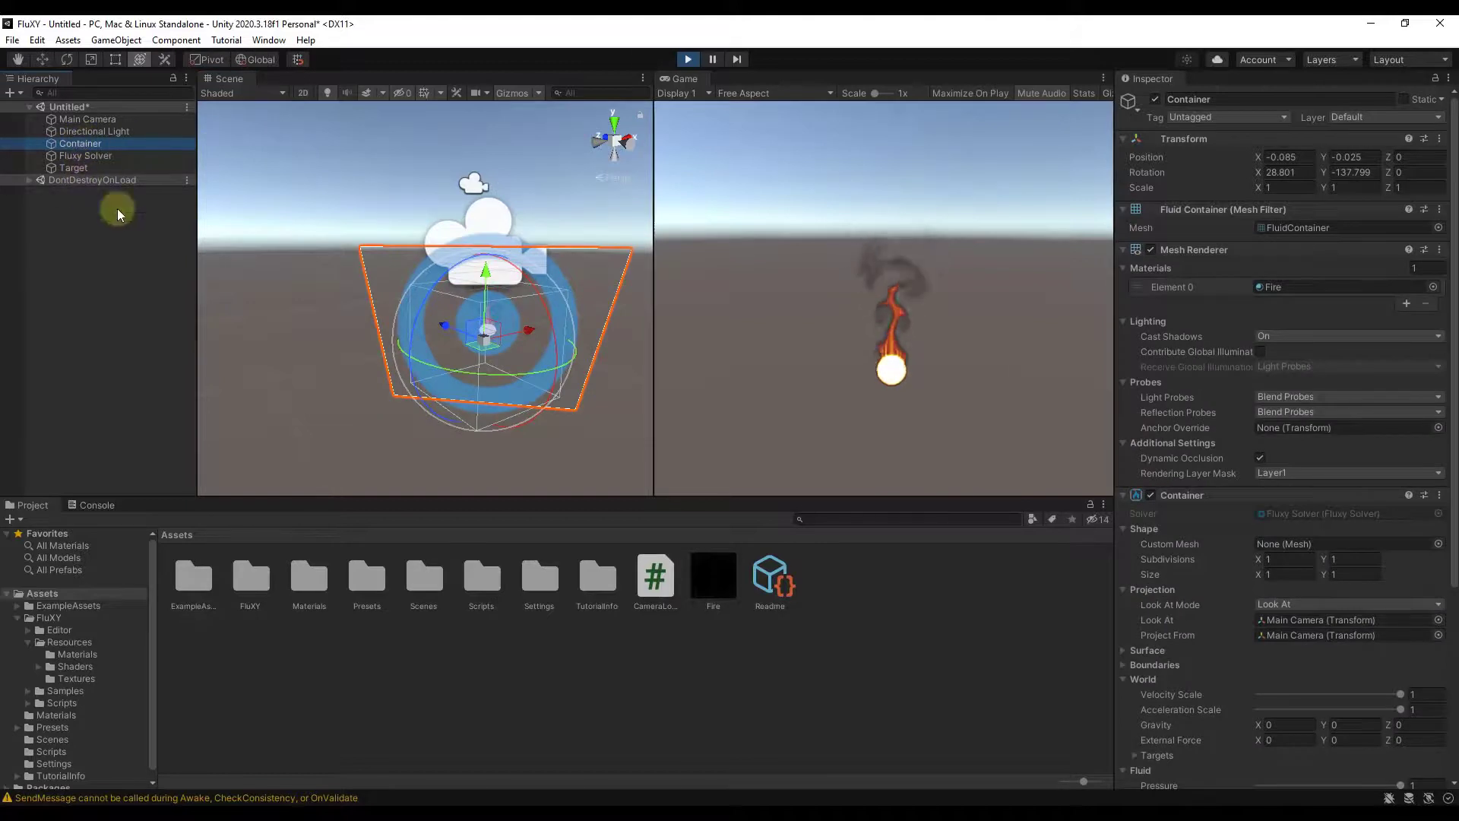
left_click(713, 576)
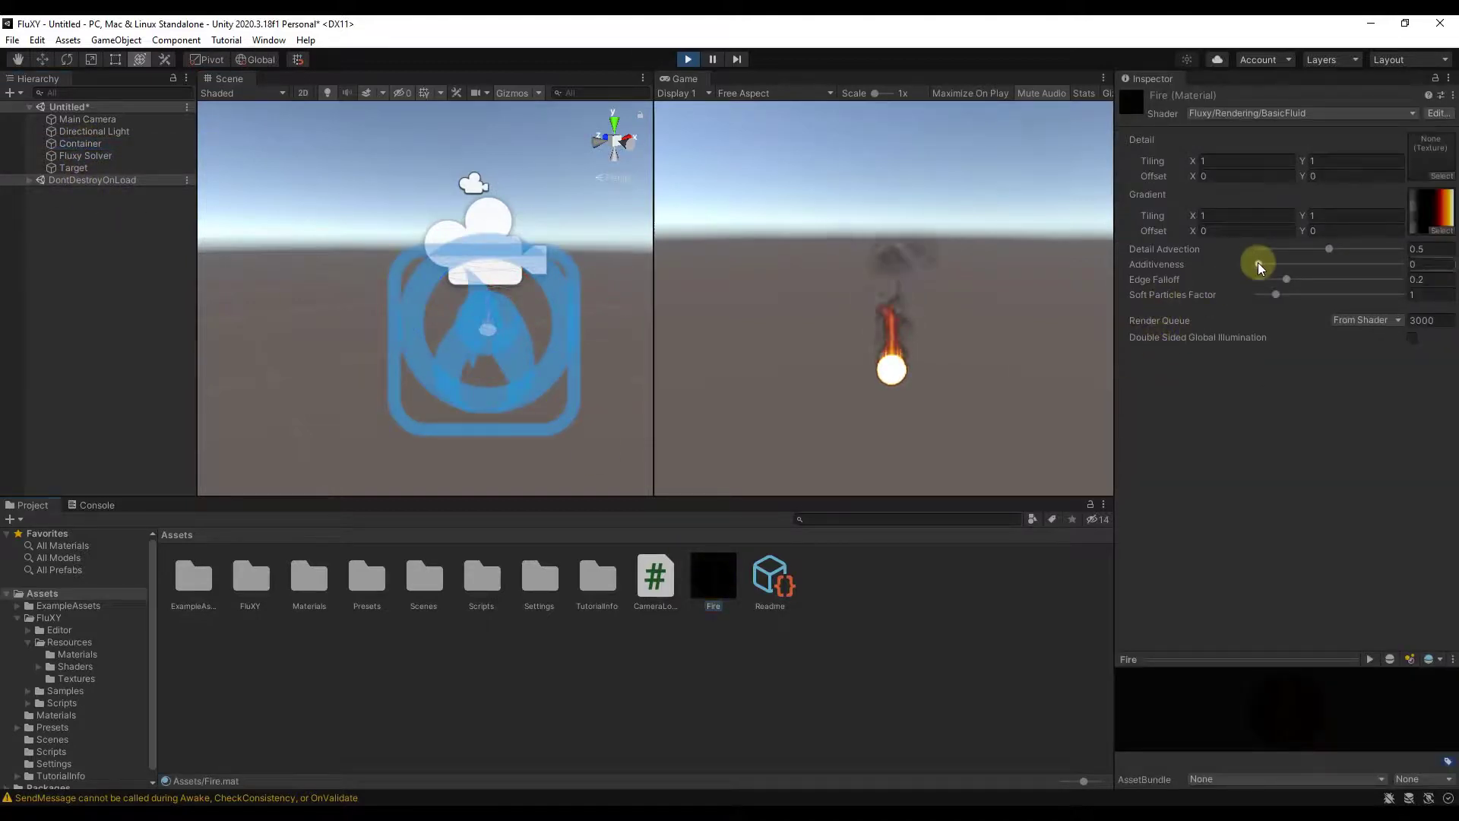
left_click_drag(1257, 262, 1400, 264)
left_click(928, 378)
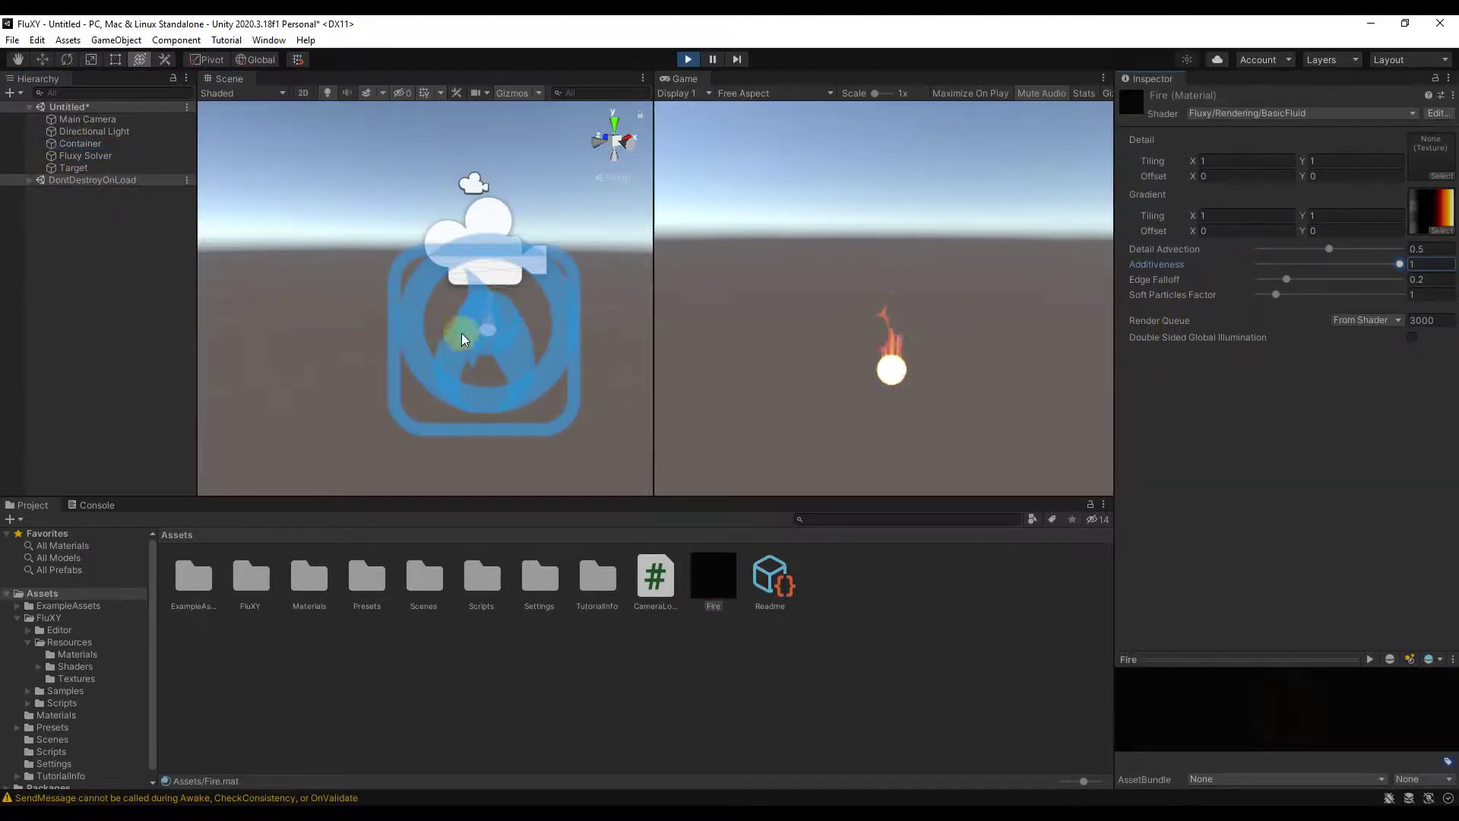
left_click(74, 167)
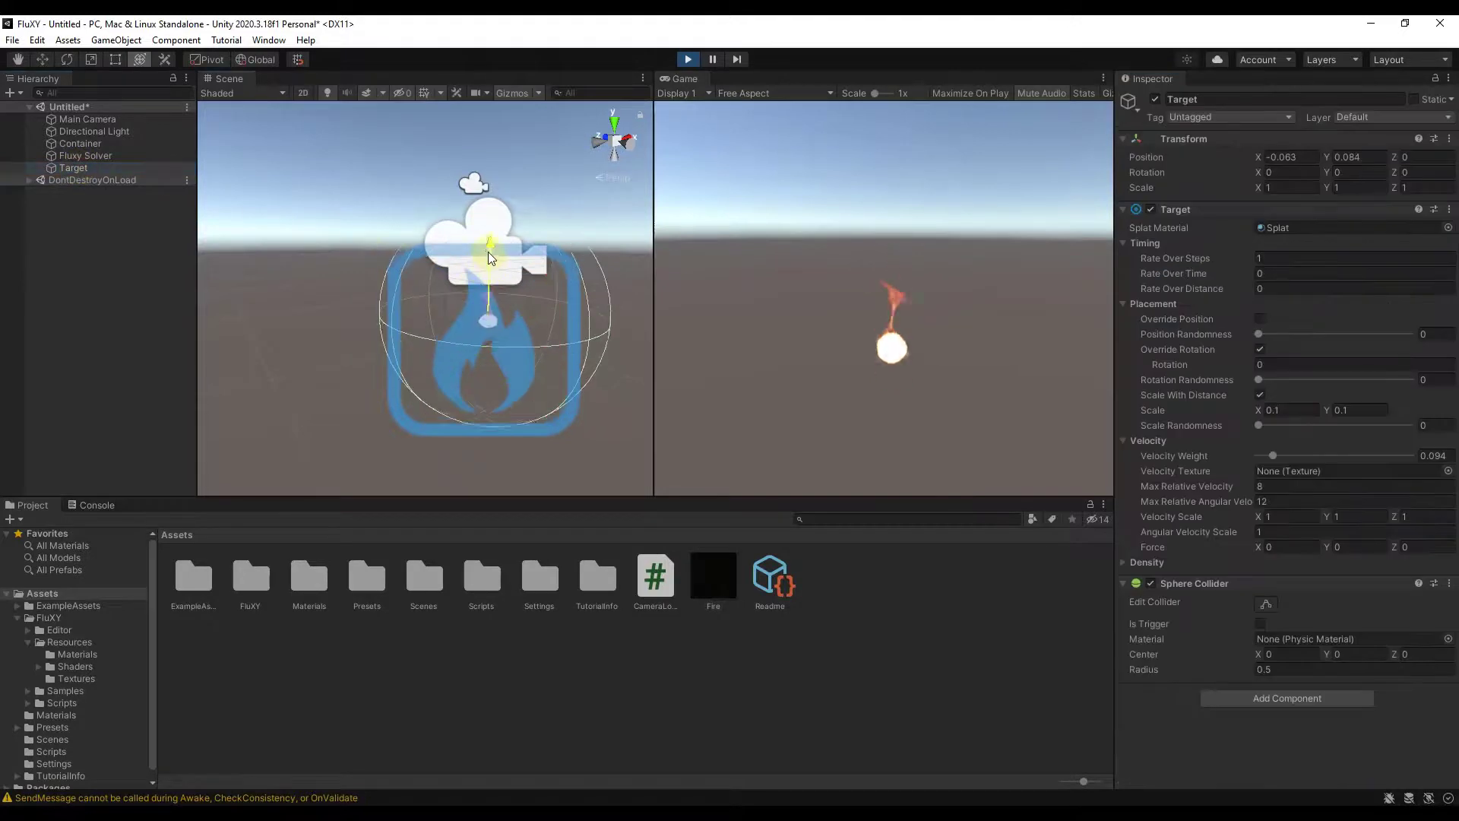
left_click_drag(488, 252, 484, 251)
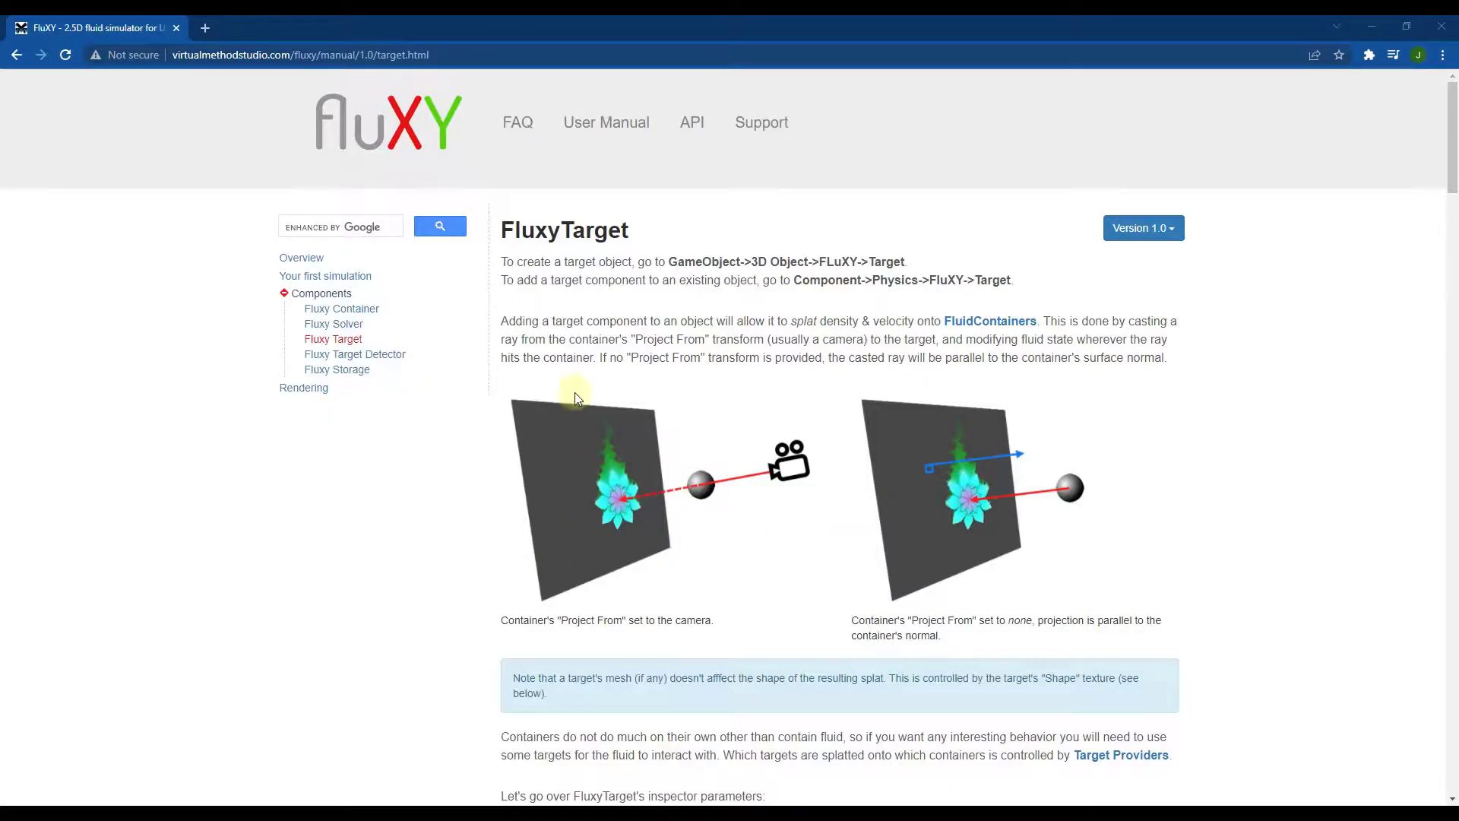
Step: Switch to the FluXY manual in the browser and review the Fluxy Target, Fluxy Target Detector and Fluxy Storage pages
scroll(691, 404, "down", 3)
scroll(849, 449, "up", 3)
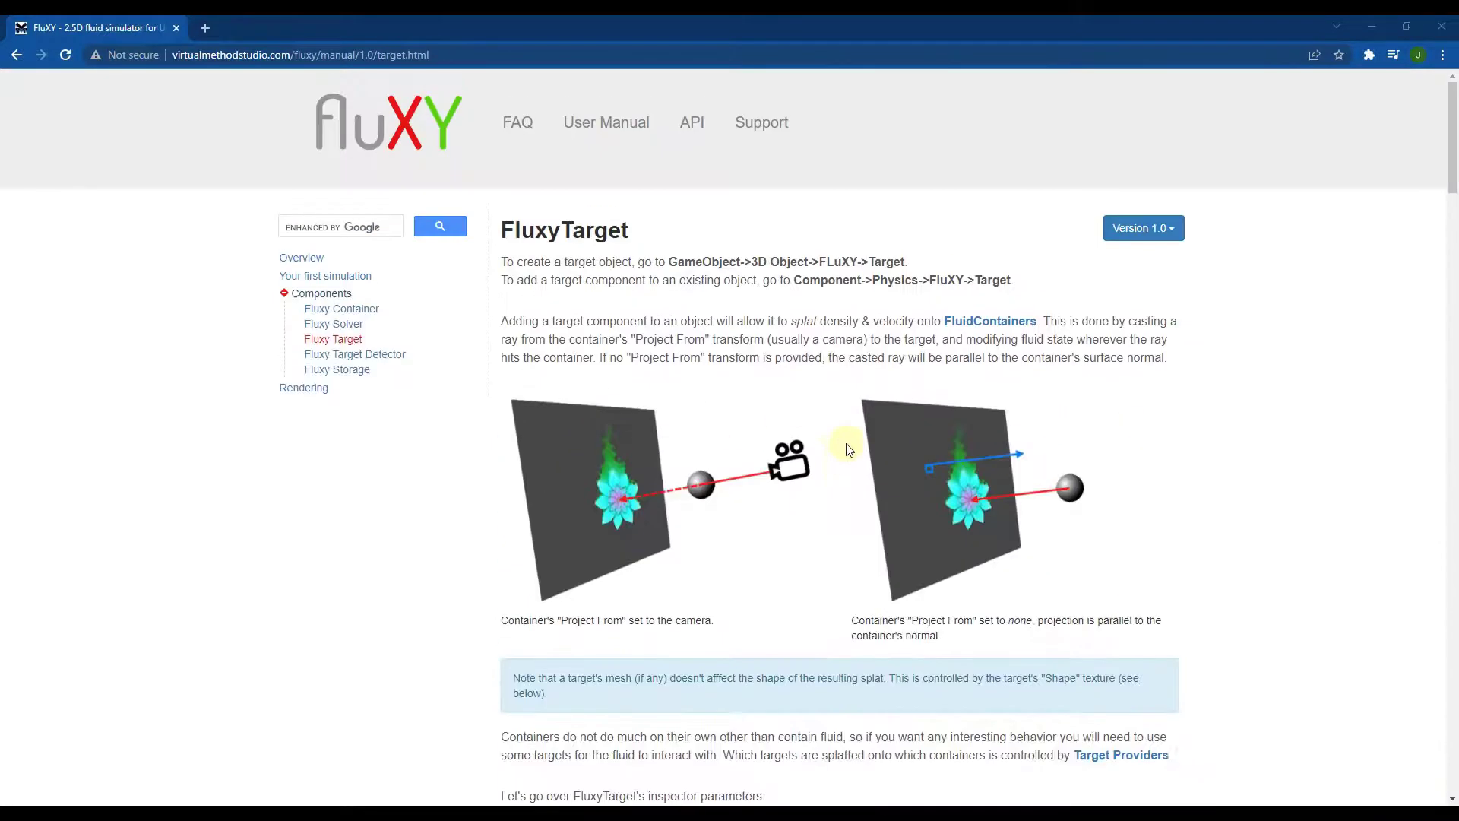
left_click(335, 357)
scroll(867, 540, "down", 3)
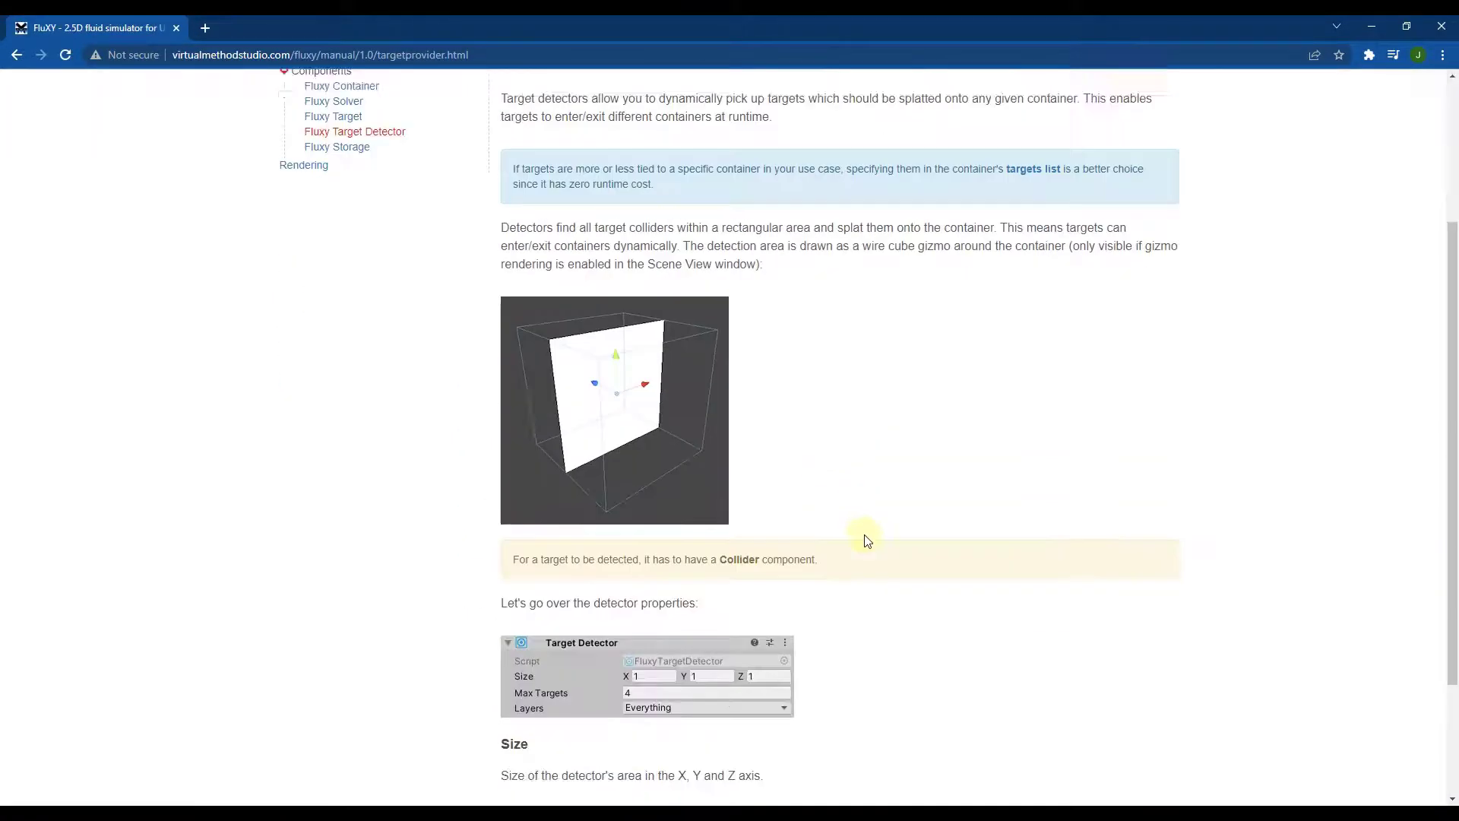
scroll(910, 532, "down", 3)
scroll(916, 530, "up", 6)
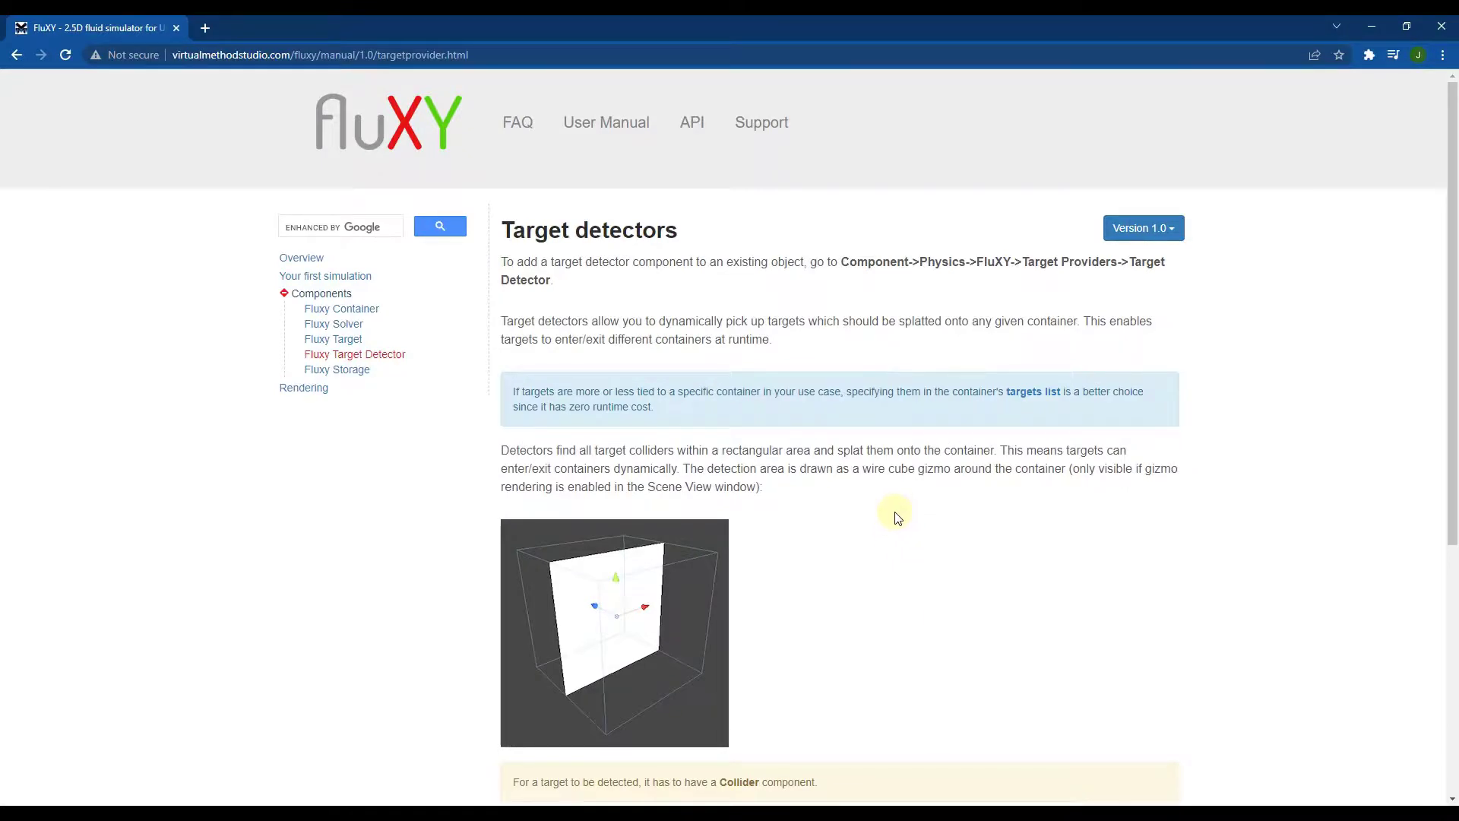
left_click(338, 371)
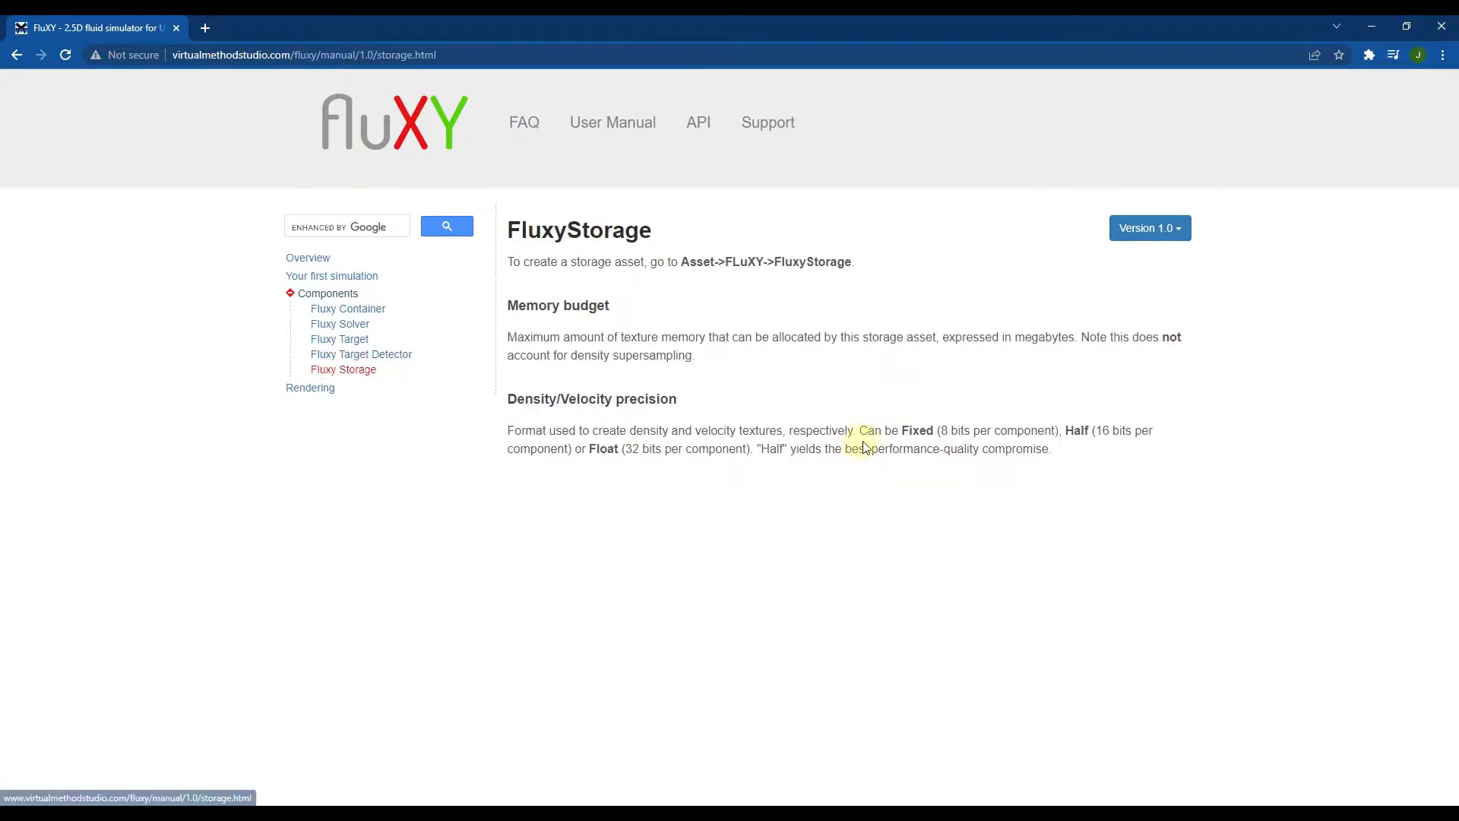